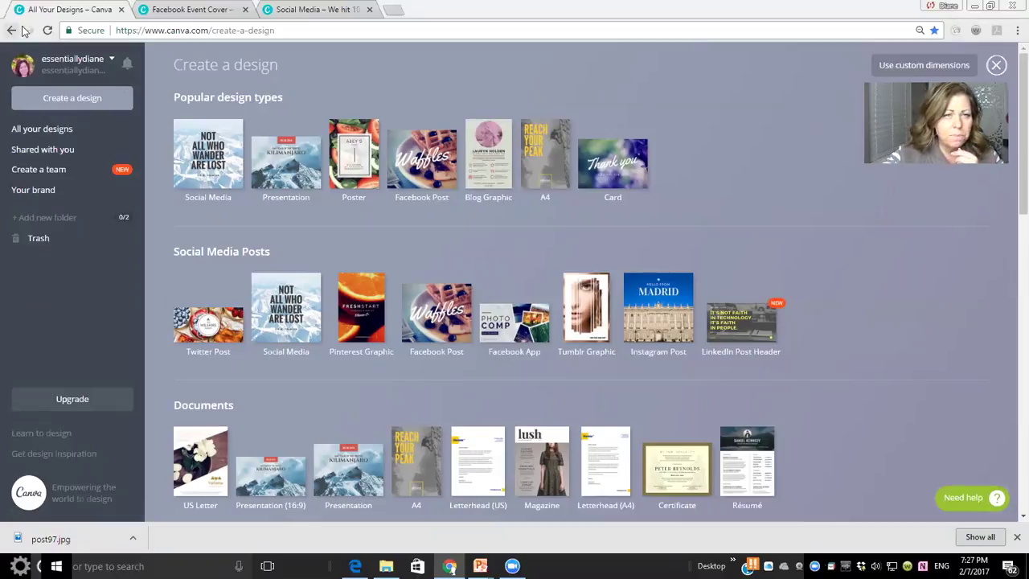
{"action": "left_click", "coordinate": [229, 9]}
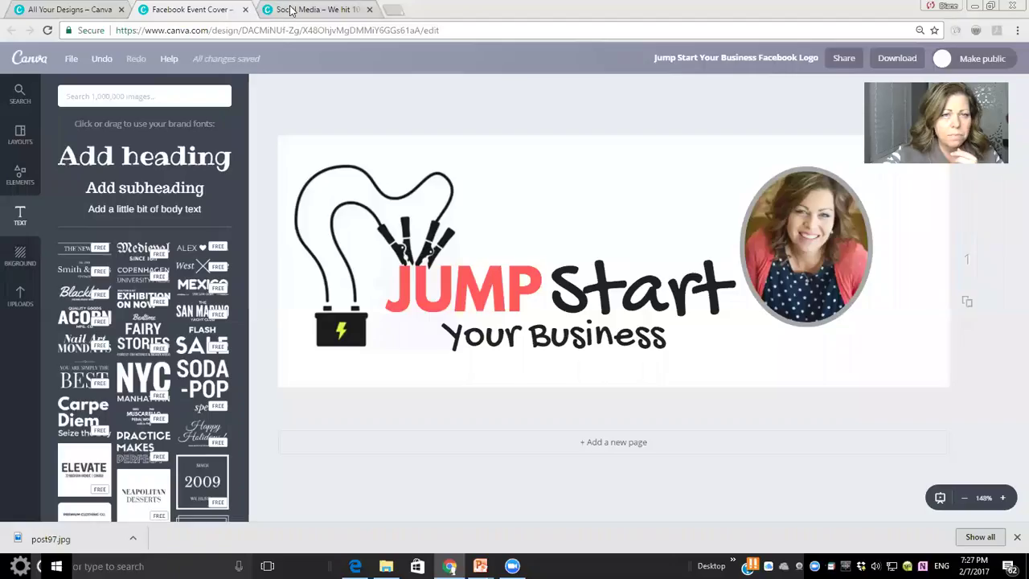
{"action": "left_click", "coordinate": [291, 10]}
{"action": "left_click", "coordinate": [132, 10]}
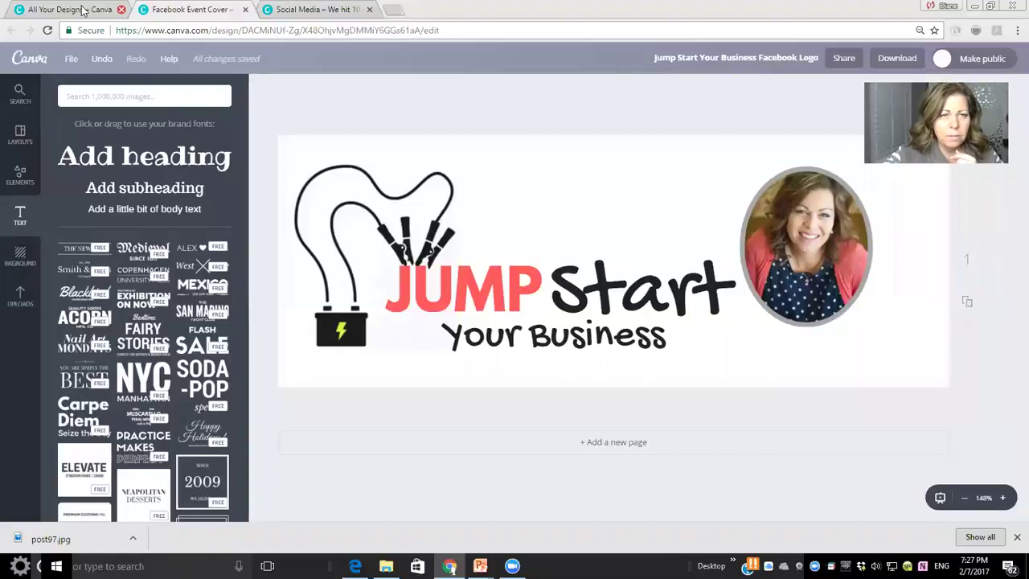
{"action": "left_click", "coordinate": [82, 10]}
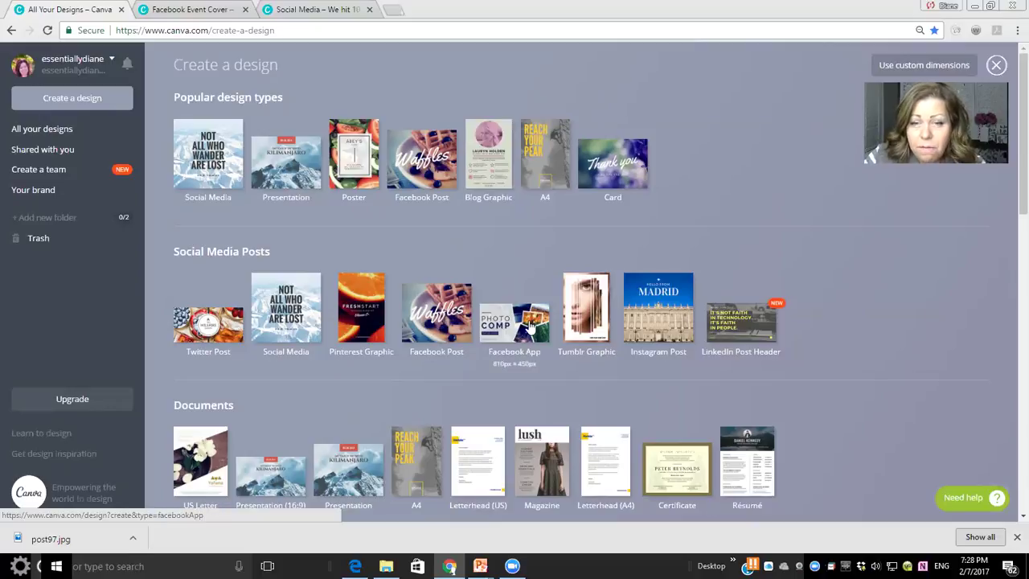
Step: Look through the available design types and create a new blank Social Media design
{"action": "scroll", "coordinate": [529, 324], "scroll_direction": "down", "scroll_amount": 4}
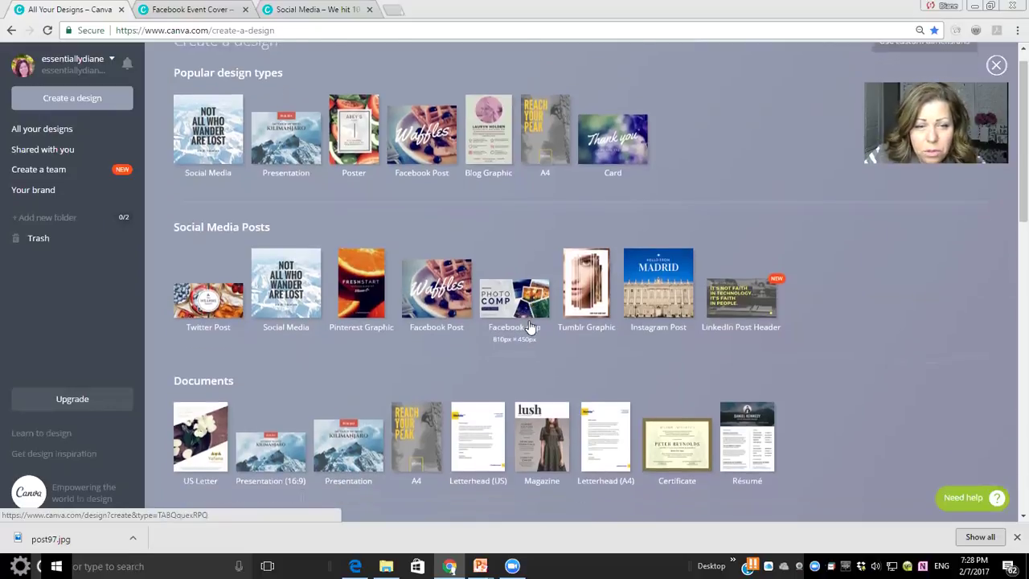
{"action": "scroll", "coordinate": [529, 324], "scroll_direction": "down", "scroll_amount": 2}
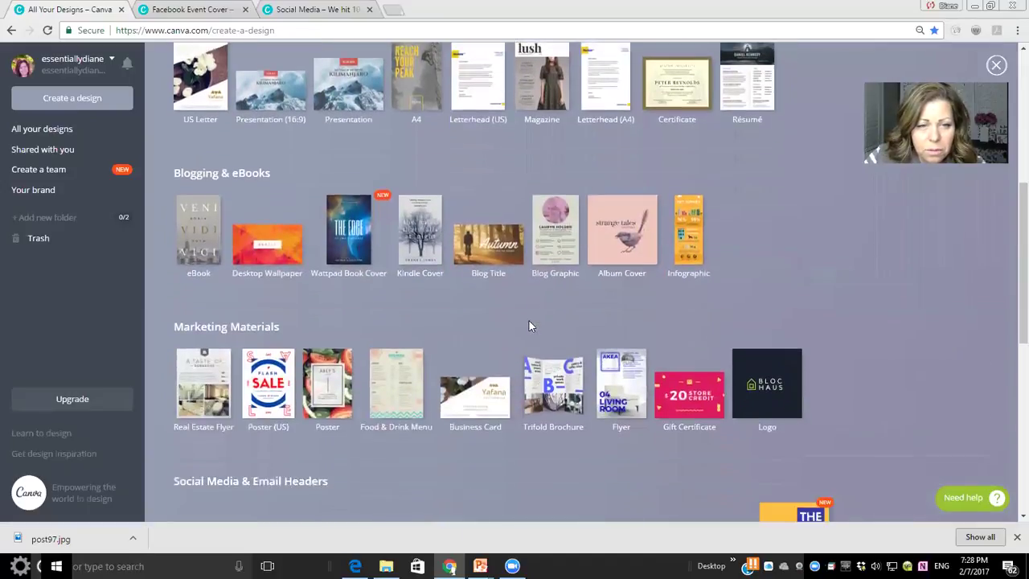
{"action": "scroll", "coordinate": [529, 324], "scroll_direction": "down", "scroll_amount": 2}
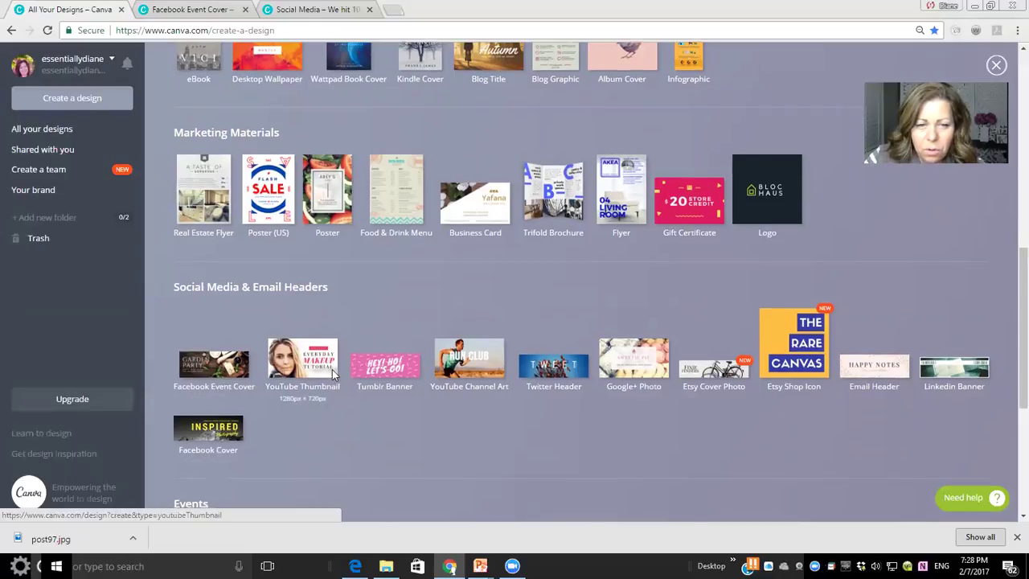
{"action": "scroll", "coordinate": [334, 374], "scroll_direction": "down", "scroll_amount": 4}
{"action": "scroll", "coordinate": [334, 374], "scroll_direction": "up", "scroll_amount": 13}
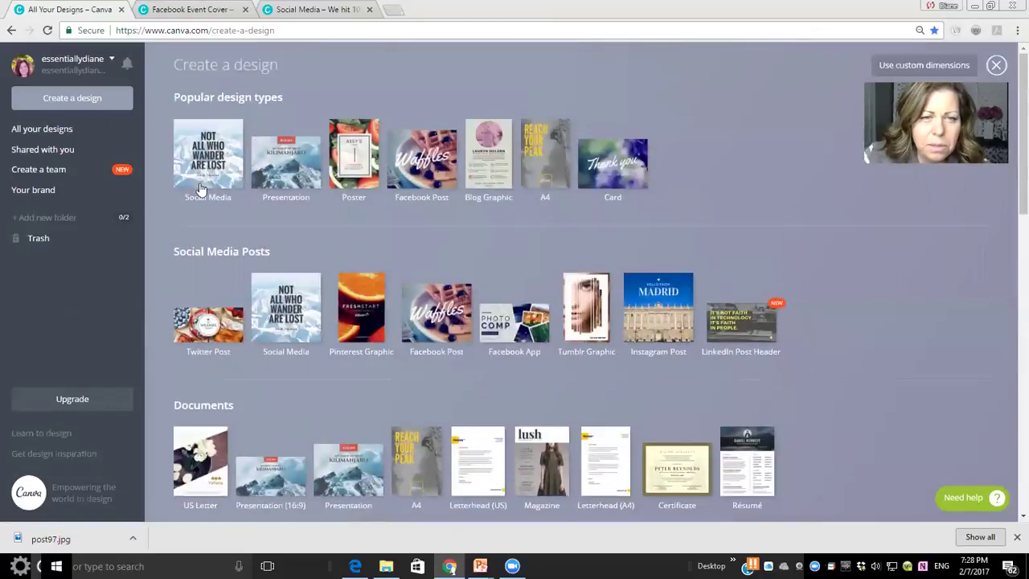
{"action": "left_click", "coordinate": [207, 145]}
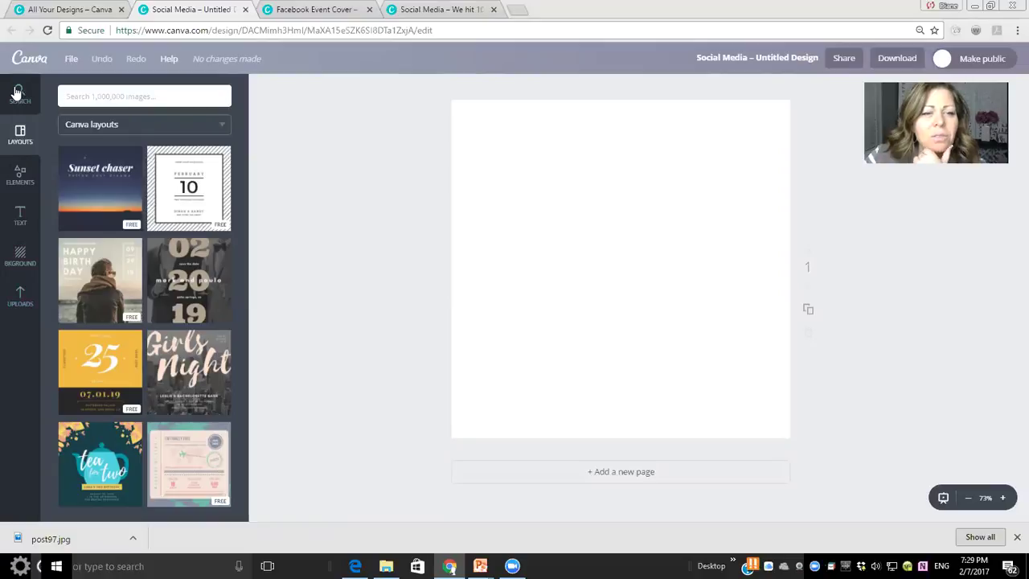
Step: Try green circle, mint, blue hexagon, blue striped and solid purple backgrounds on the blank page
{"action": "left_click", "coordinate": [20, 253]}
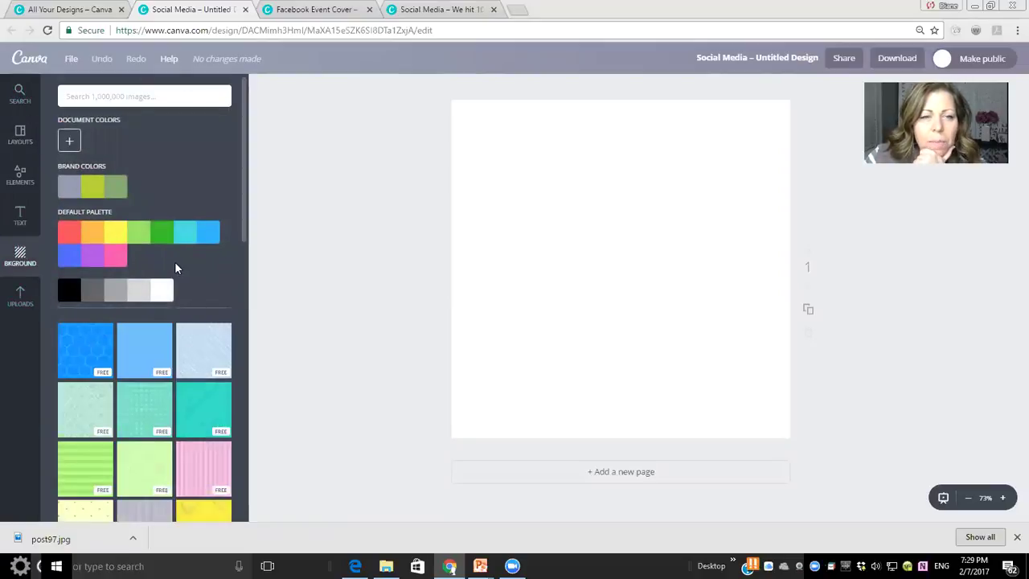
{"action": "scroll", "coordinate": [175, 266], "scroll_direction": "down", "scroll_amount": 2}
{"action": "left_click", "coordinate": [153, 338]}
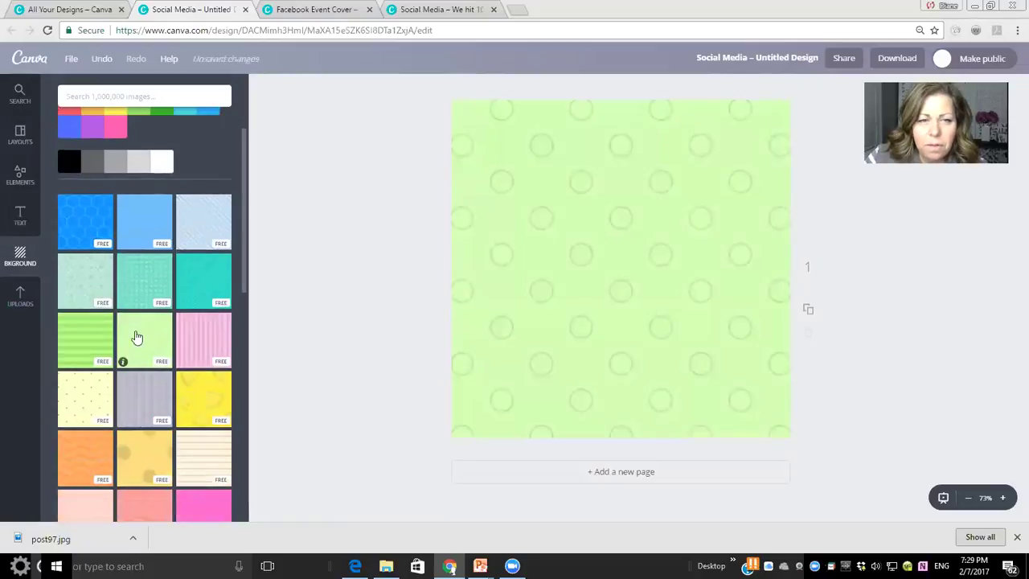
{"action": "left_click", "coordinate": [78, 280]}
{"action": "left_click", "coordinate": [87, 224]}
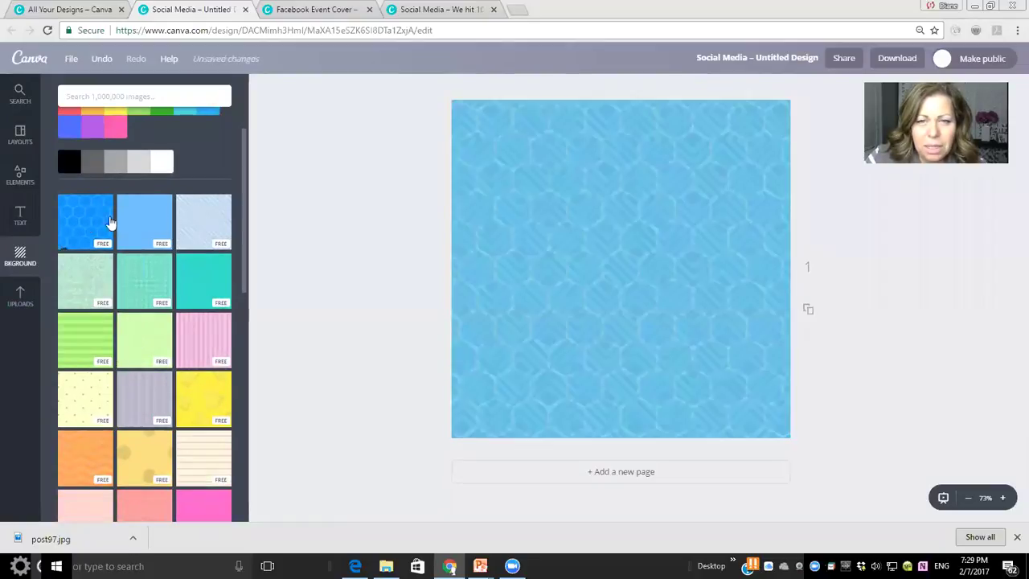
{"action": "left_click", "coordinate": [205, 223]}
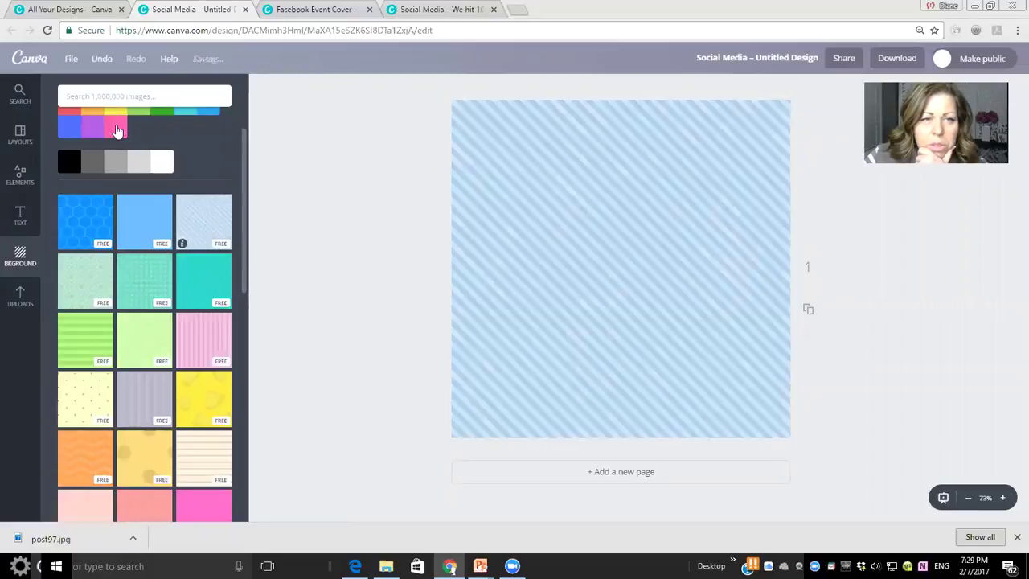
{"action": "left_click", "coordinate": [95, 129]}
Step: Try the chalk piano, rusty orange wall, plain tan and orange ball backgrounds on the page
{"action": "scroll", "coordinate": [100, 160], "scroll_direction": "down", "scroll_amount": 15}
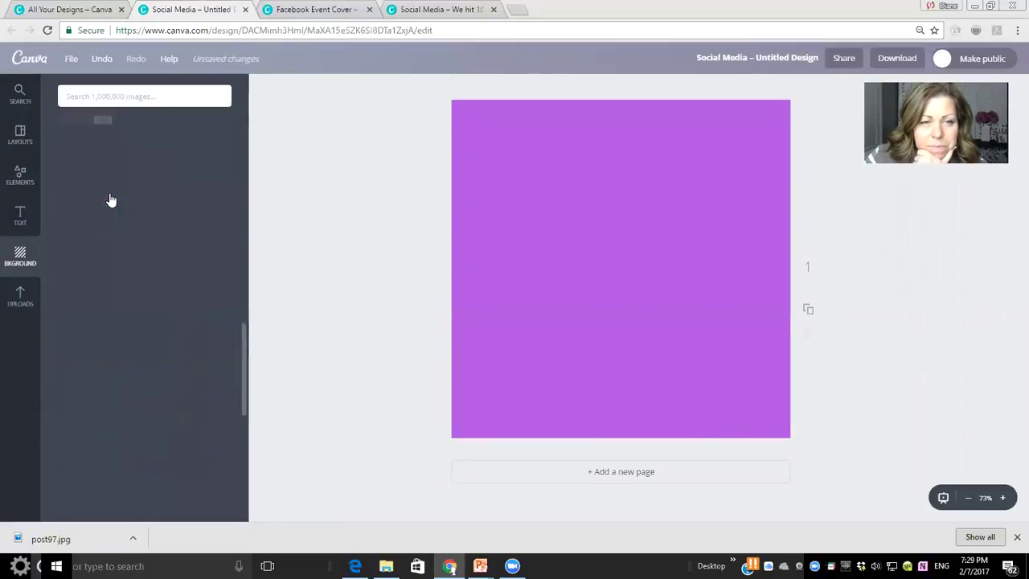
{"action": "left_click", "coordinate": [141, 161]}
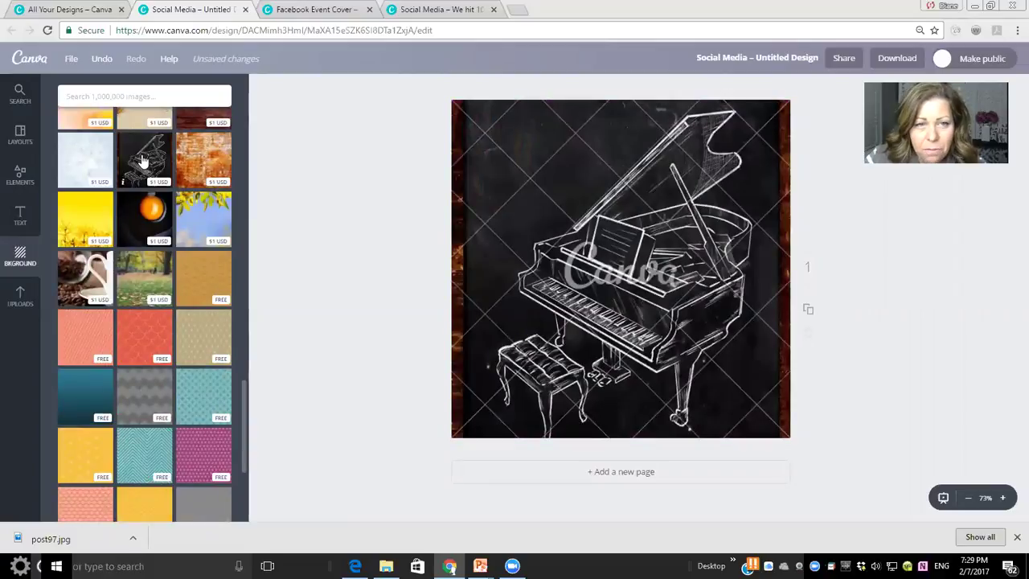
{"action": "left_click", "coordinate": [201, 159]}
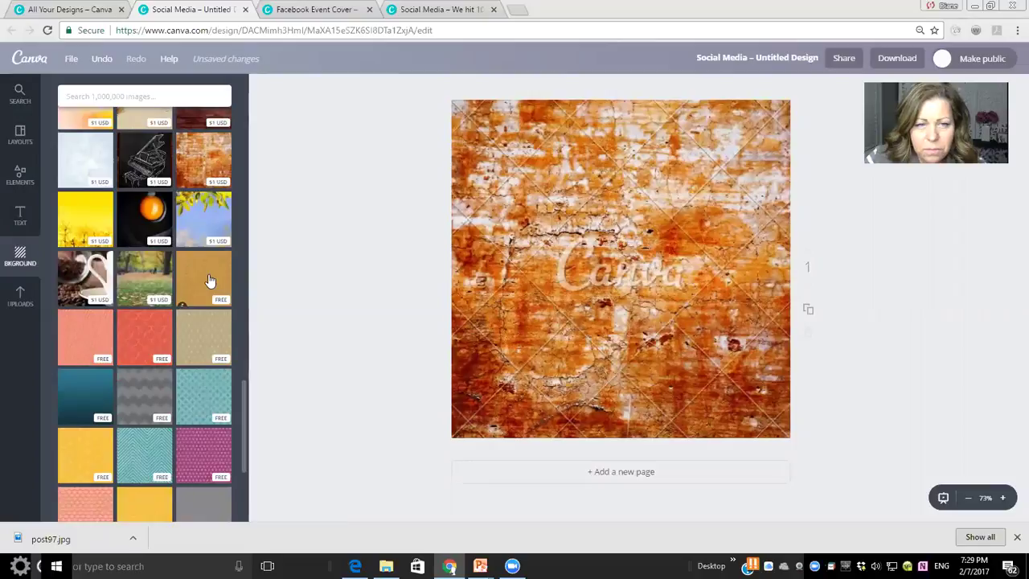
{"action": "left_click", "coordinate": [208, 280]}
{"action": "left_click", "coordinate": [138, 223]}
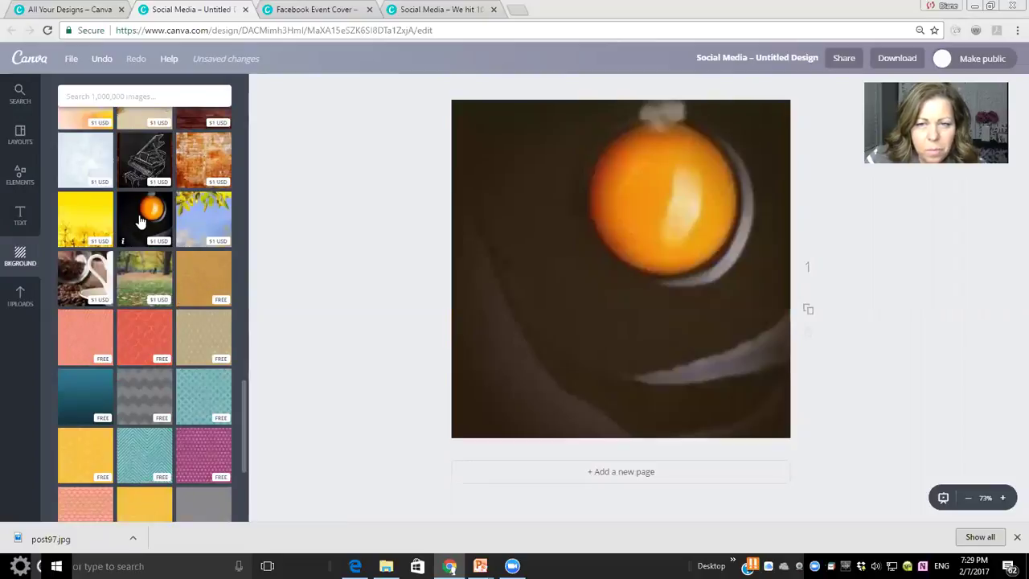
Step: Try the white flower, coloured pencils and blossom-on-linen photo backgrounds on the page
{"action": "scroll", "coordinate": [141, 233], "scroll_direction": "down", "scroll_amount": 5}
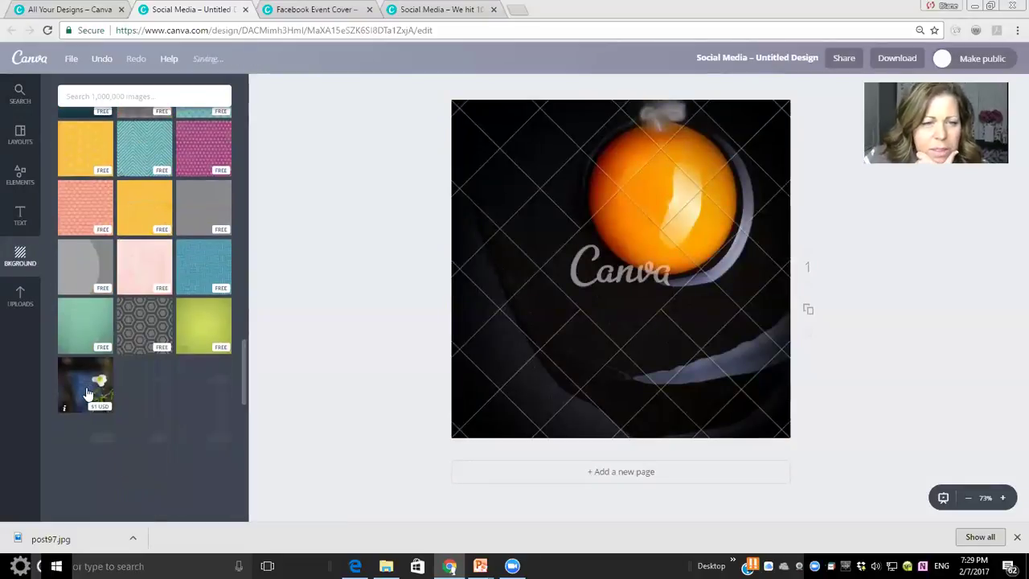
{"action": "left_click", "coordinate": [88, 388]}
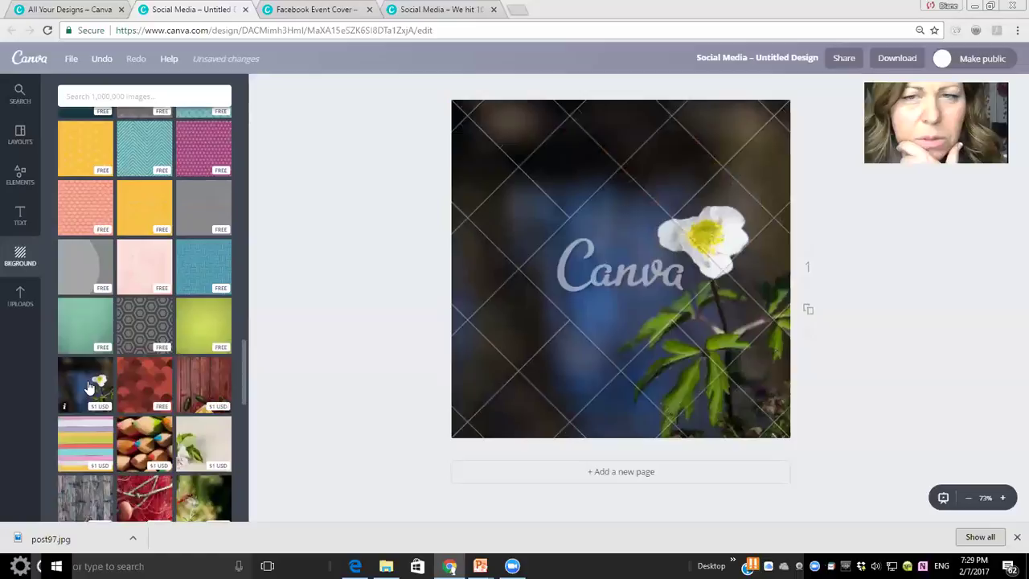
{"action": "left_click", "coordinate": [147, 438]}
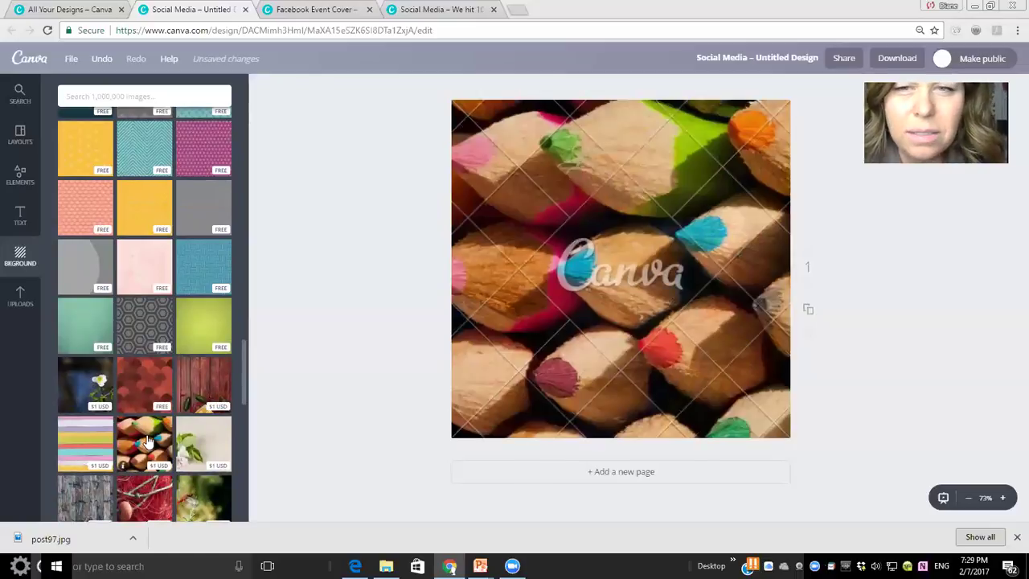
{"action": "left_click", "coordinate": [199, 436]}
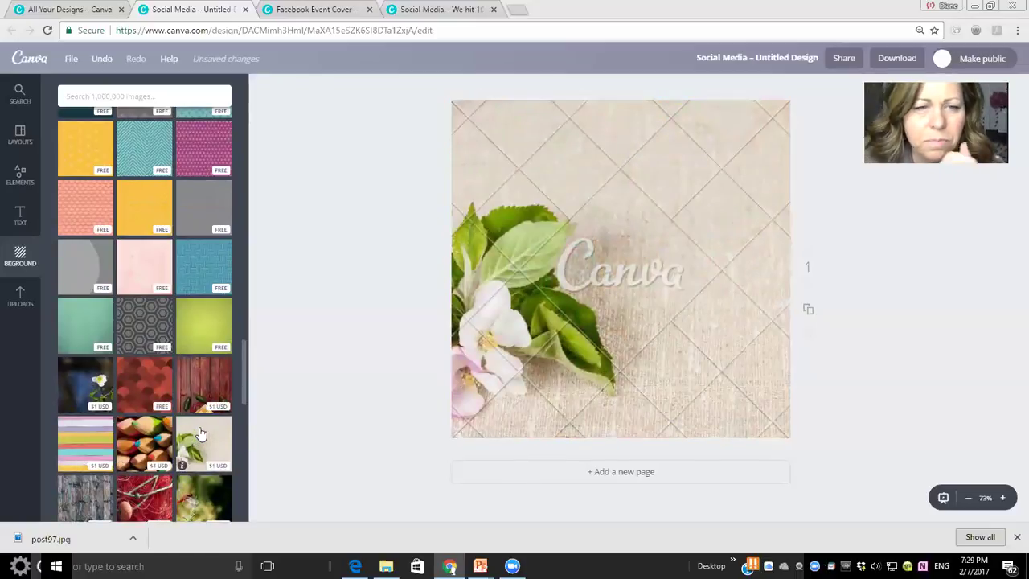
Step: Set the page background to the free light blue textured gradient with a pale centre
{"action": "scroll", "coordinate": [200, 434], "scroll_direction": "down", "scroll_amount": 10}
{"action": "left_click", "coordinate": [142, 290]}
{"action": "left_click", "coordinate": [146, 227]}
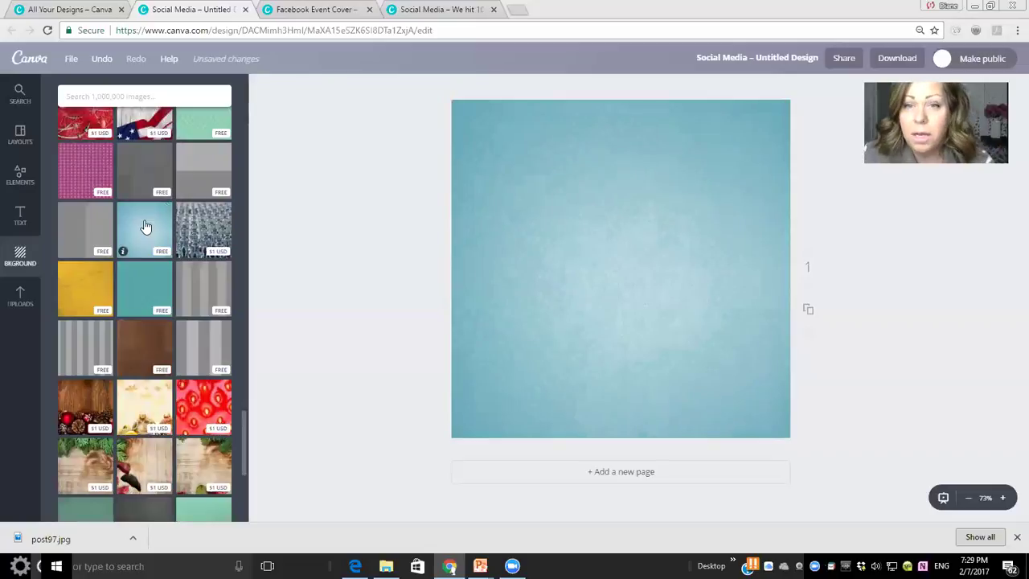
{"action": "scroll", "coordinate": [146, 227], "scroll_direction": "up", "scroll_amount": 15}
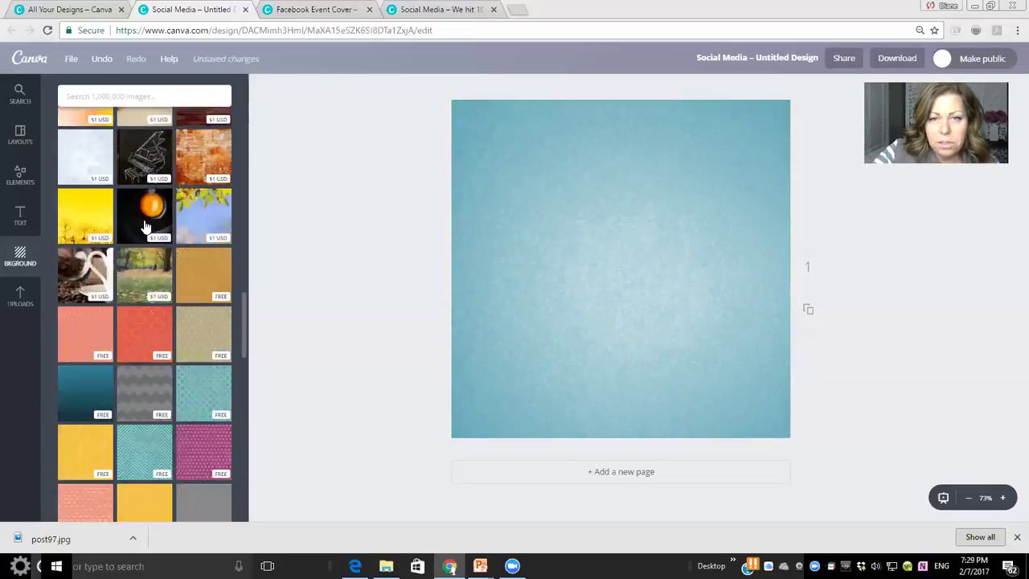
{"action": "scroll", "coordinate": [145, 227], "scroll_direction": "up", "scroll_amount": 4}
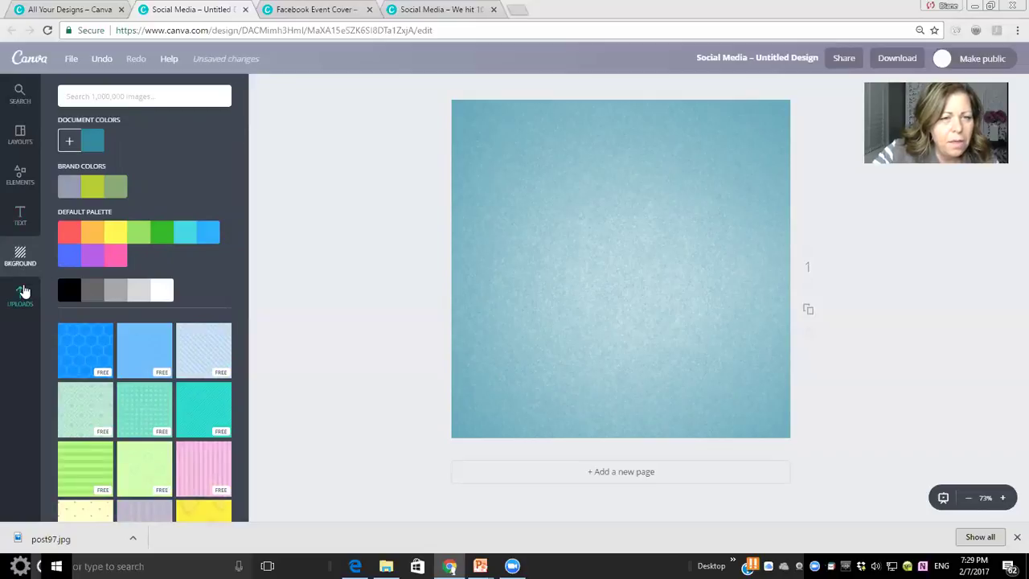
Step: Browse the previously uploaded images for pictures to use in the design
{"action": "left_click", "coordinate": [21, 292]}
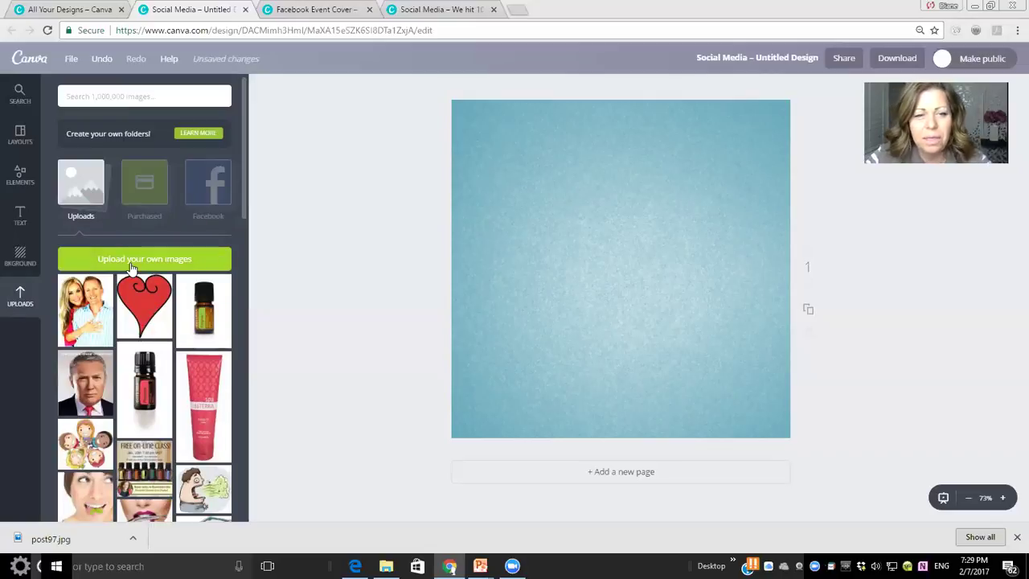
{"action": "scroll", "coordinate": [131, 269], "scroll_direction": "down", "scroll_amount": 5}
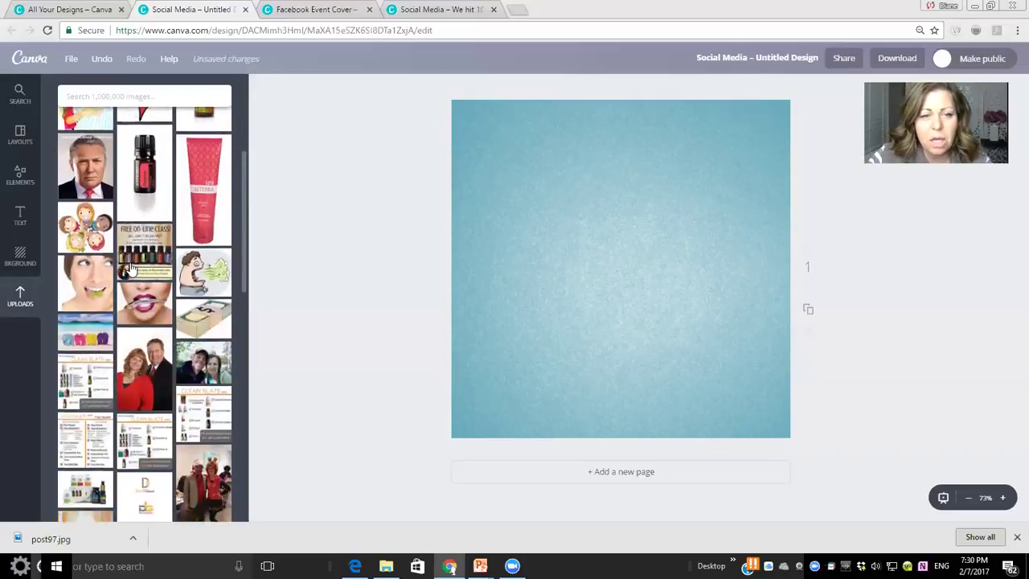
{"action": "scroll", "coordinate": [131, 268], "scroll_direction": "down", "scroll_amount": 10}
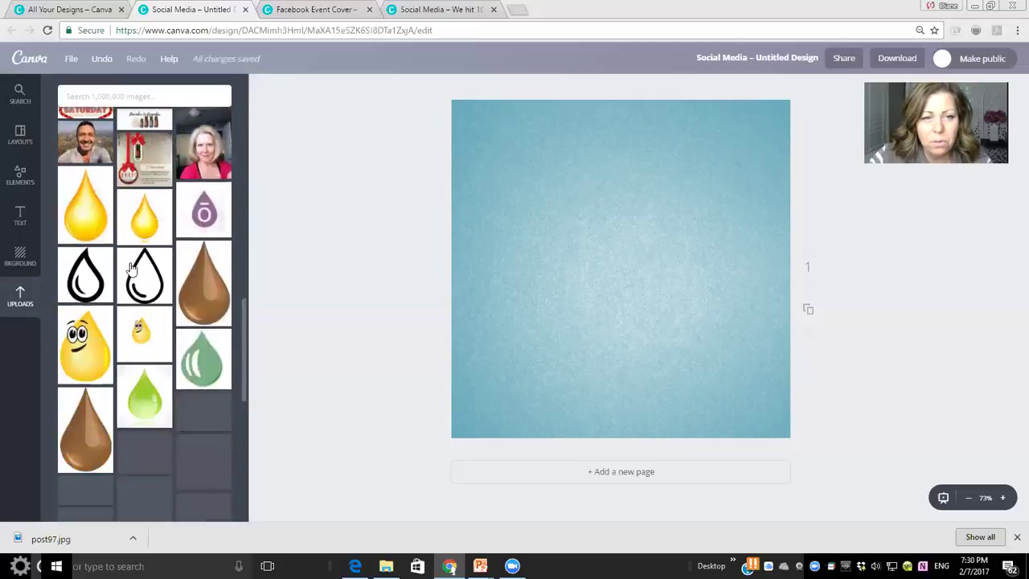
{"action": "scroll", "coordinate": [131, 268], "scroll_direction": "down", "scroll_amount": 5}
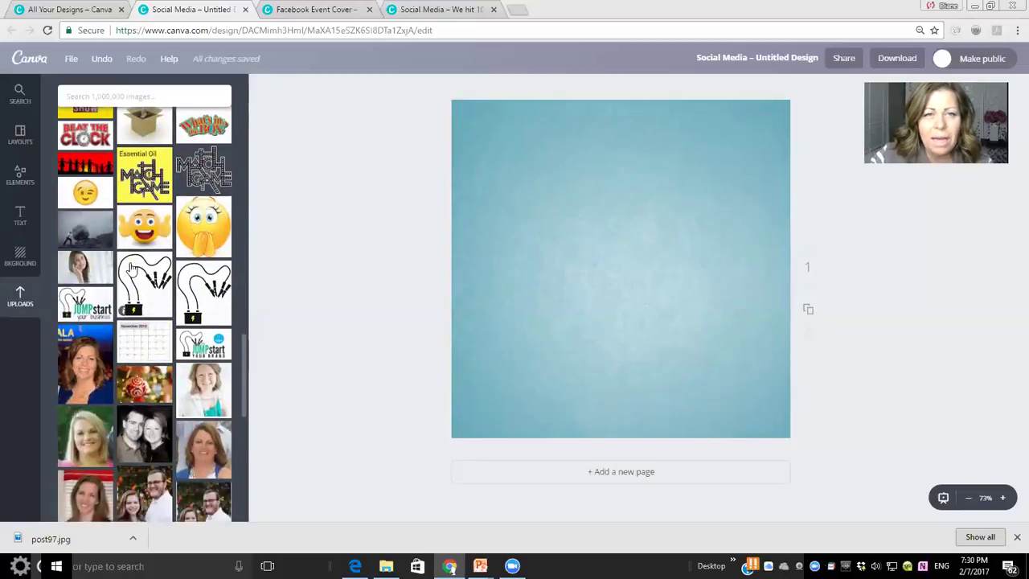
Step: Search Google in a new browser tab for "image of a essential bottle"
{"action": "left_click", "coordinate": [519, 9]}
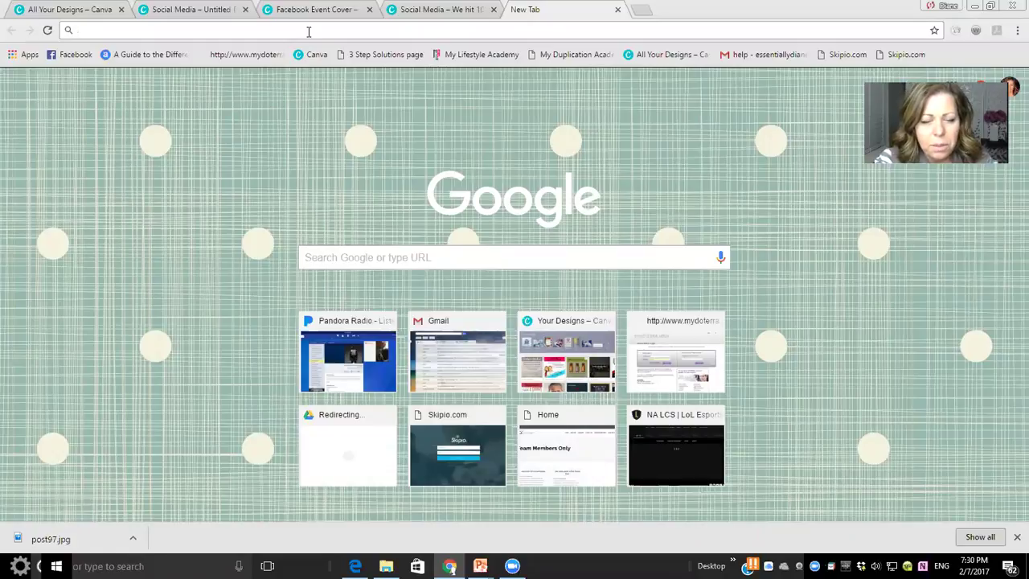
{"action": "type", "text": "picture"}
{"action": "key", "text": "BackSpace"}
{"action": "key", "text": "BackSpace"}
{"action": "key", "text": "BackSpace"}
{"action": "key", "text": "BackSpace"}
{"action": "key", "text": "BackSpace"}
{"action": "key", "text": "BackSpace"}
{"action": "key", "text": "BackSpace"}
{"action": "type", "text": "image of "}
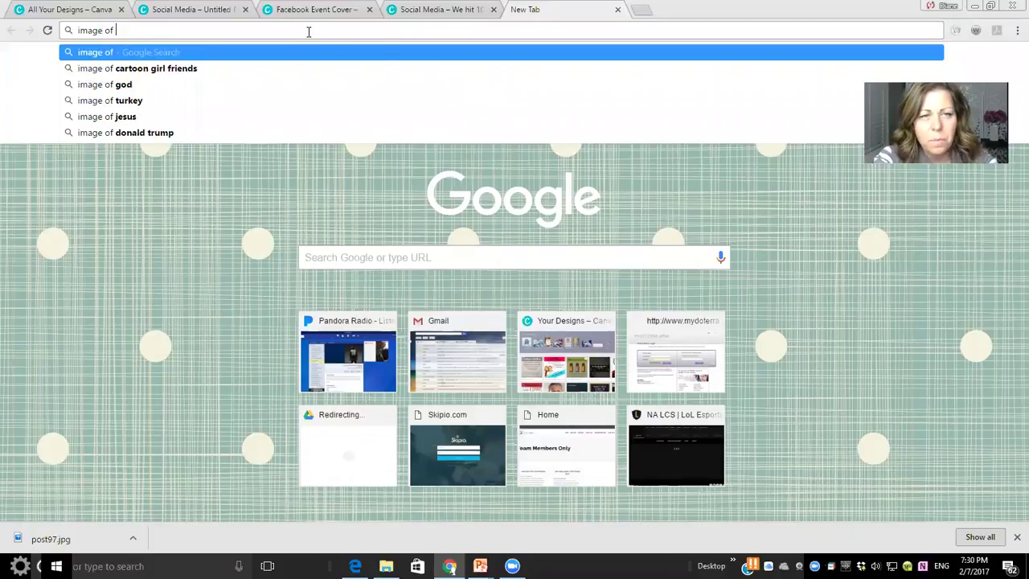
{"action": "type", "text": "a essential "}
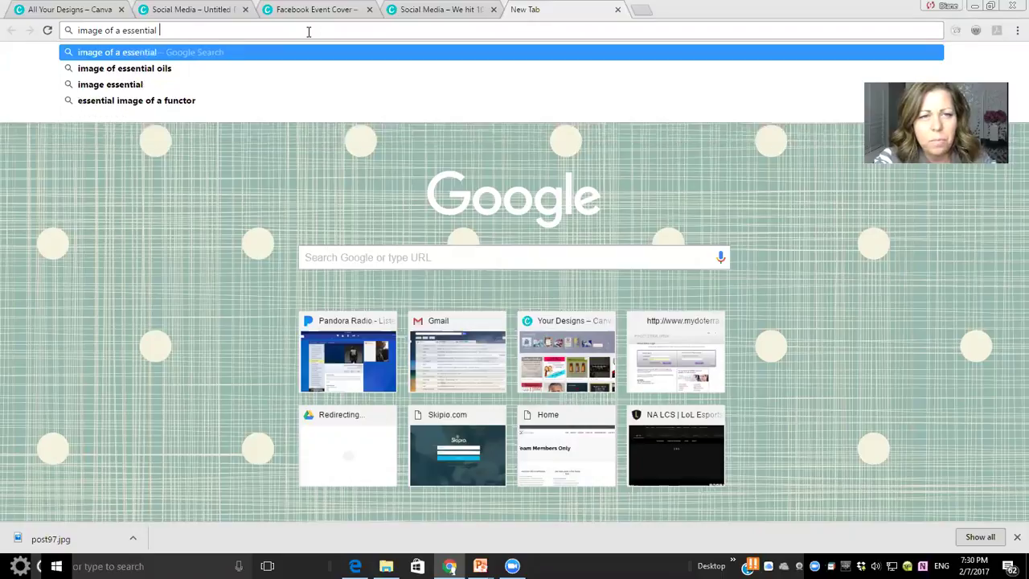
{"action": "type", "text": "bottle"}
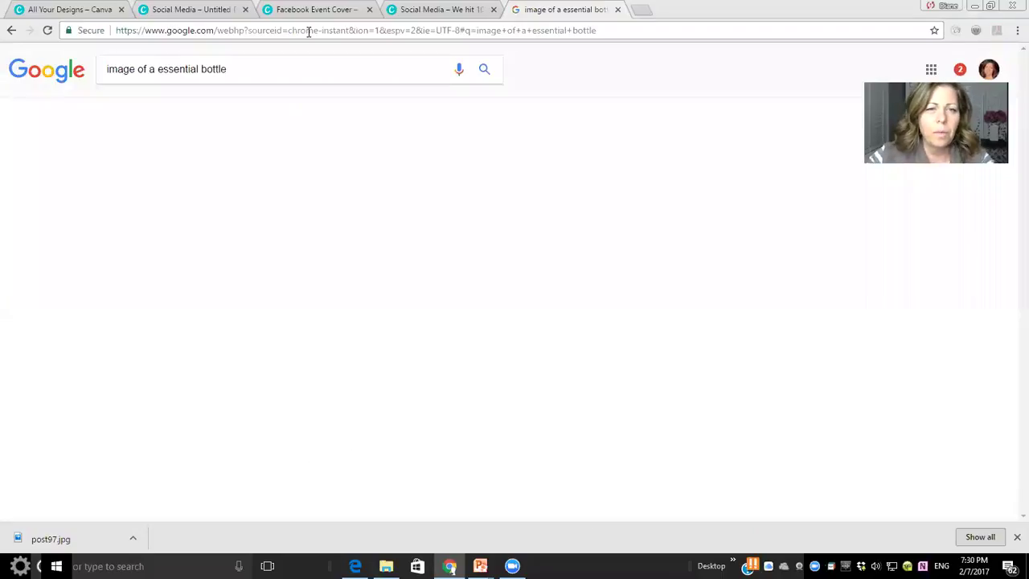
Step: Restrict the search results to images and look through the bottle pictures
{"action": "left_click", "coordinate": [207, 108]}
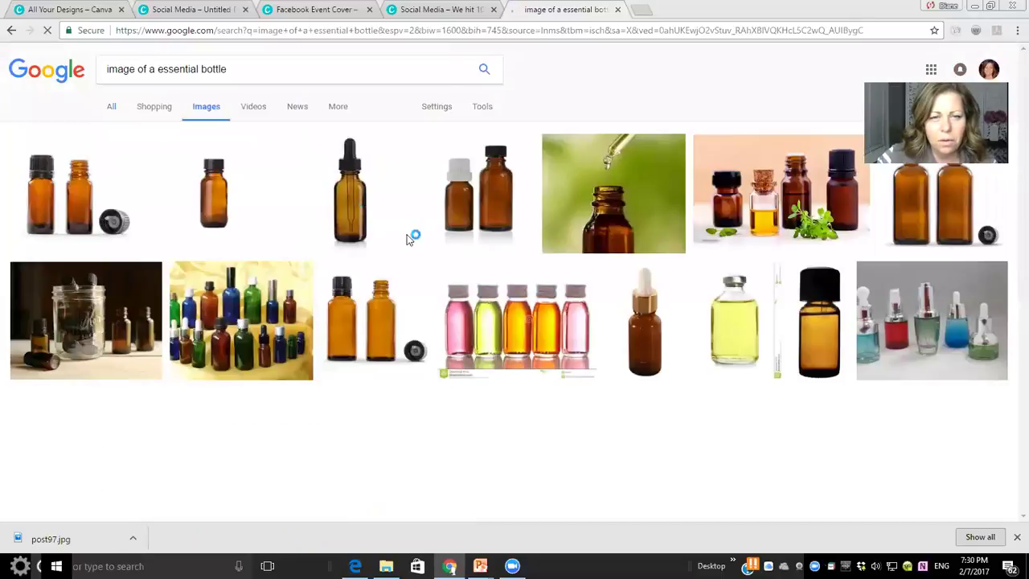
{"action": "scroll", "coordinate": [587, 279], "scroll_direction": "down", "scroll_amount": 3}
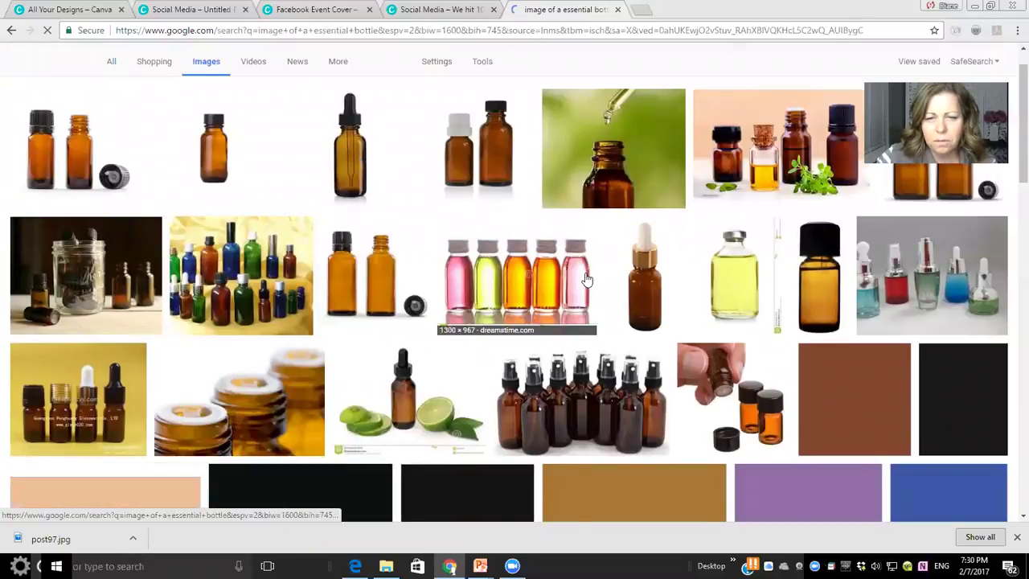
{"action": "scroll", "coordinate": [587, 279], "scroll_direction": "down", "scroll_amount": 2}
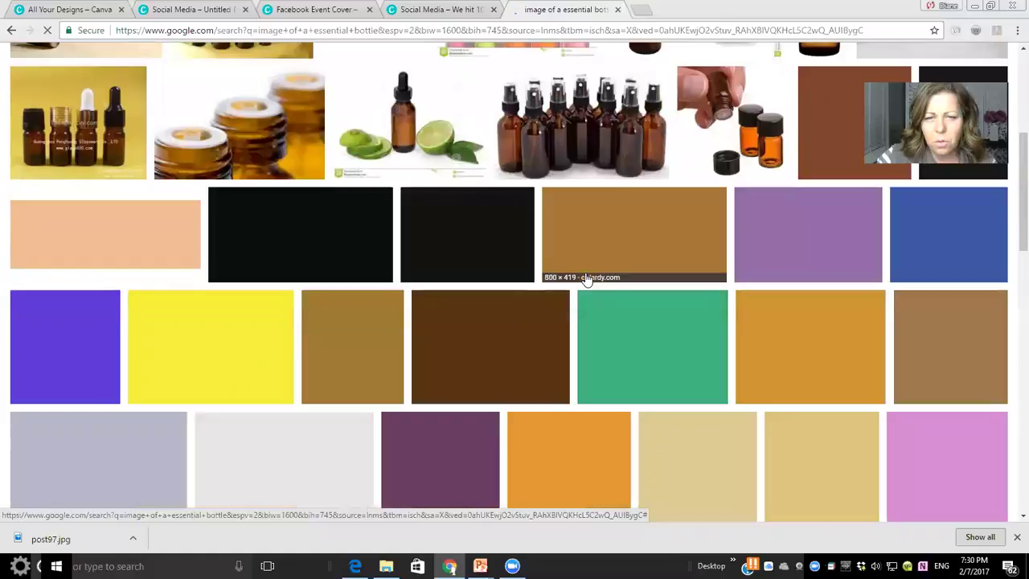
{"action": "scroll", "coordinate": [587, 279], "scroll_direction": "up", "scroll_amount": 3}
{"action": "scroll", "coordinate": [591, 278], "scroll_direction": "up", "scroll_amount": 2}
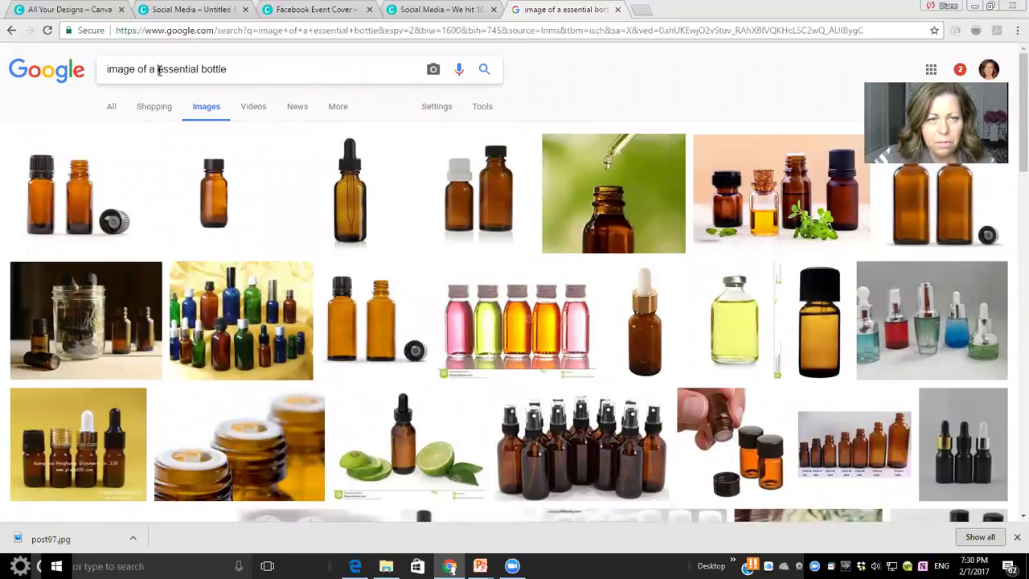
Step: Search for images of a doterra essential bottle and save the picture of three labelled bottles as "doterra bottles"
{"action": "type", "text": "doterra"}
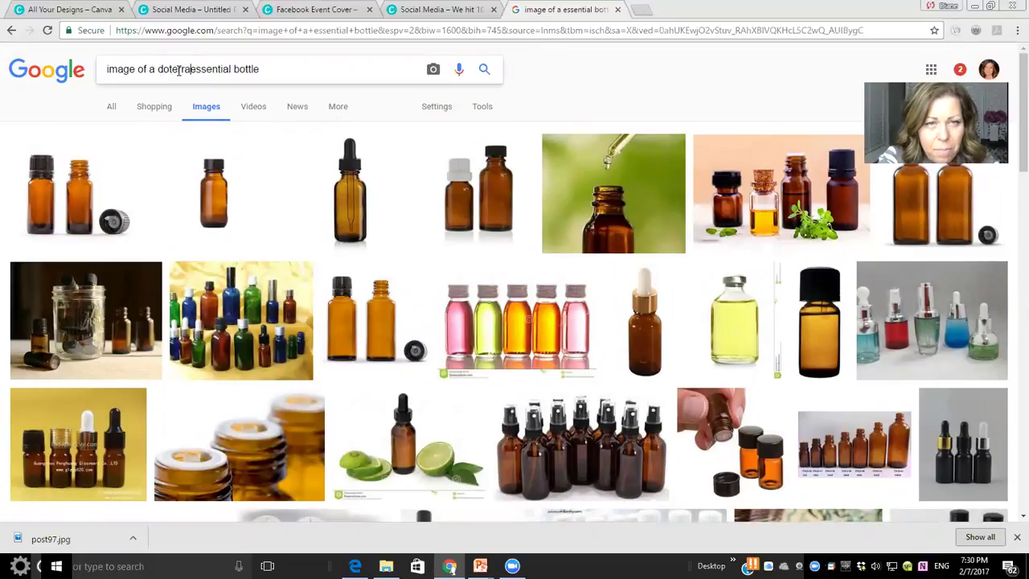
{"action": "key", "text": "Return"}
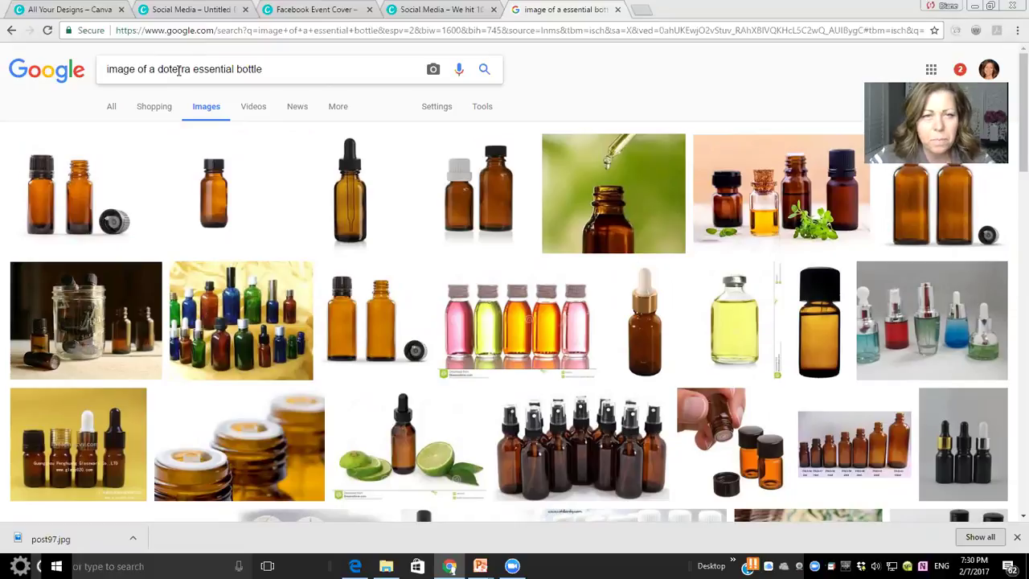
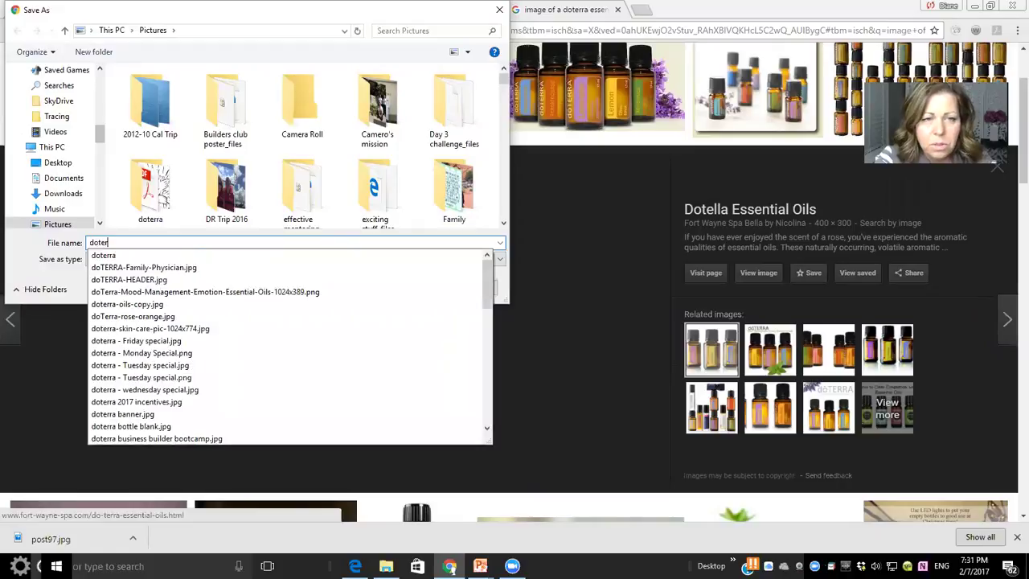
{"action": "type", "text": "bottles"}
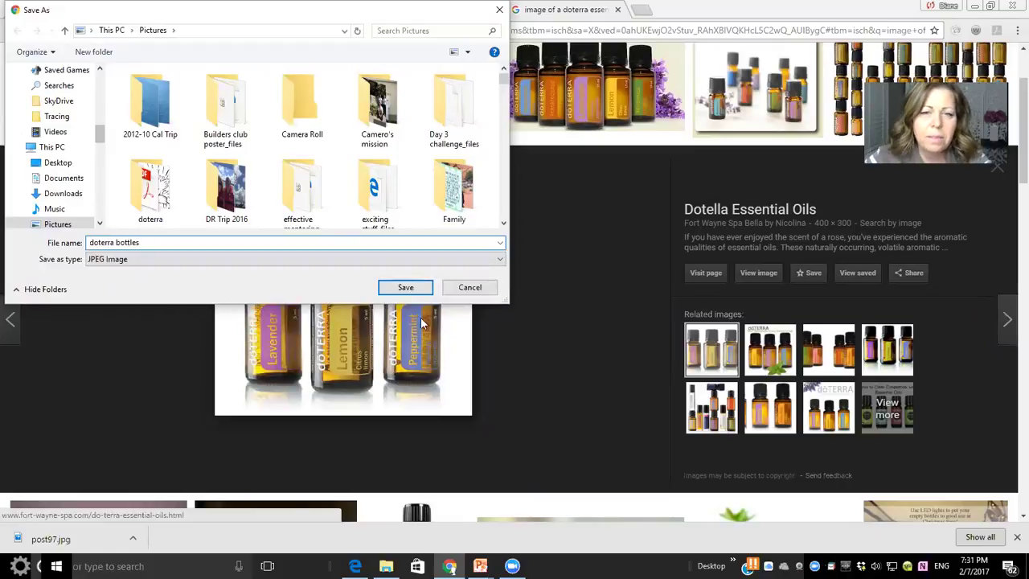
{"action": "left_click", "coordinate": [419, 290]}
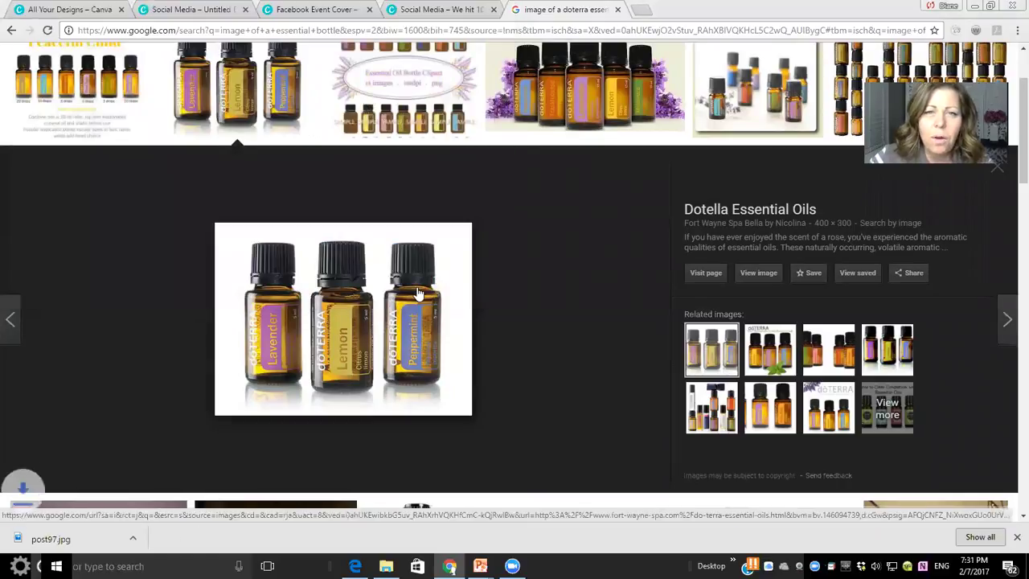
Step: Return to the untitled Social Media design in Canva and go to the start of its uploaded images
{"action": "left_click", "coordinate": [439, 10]}
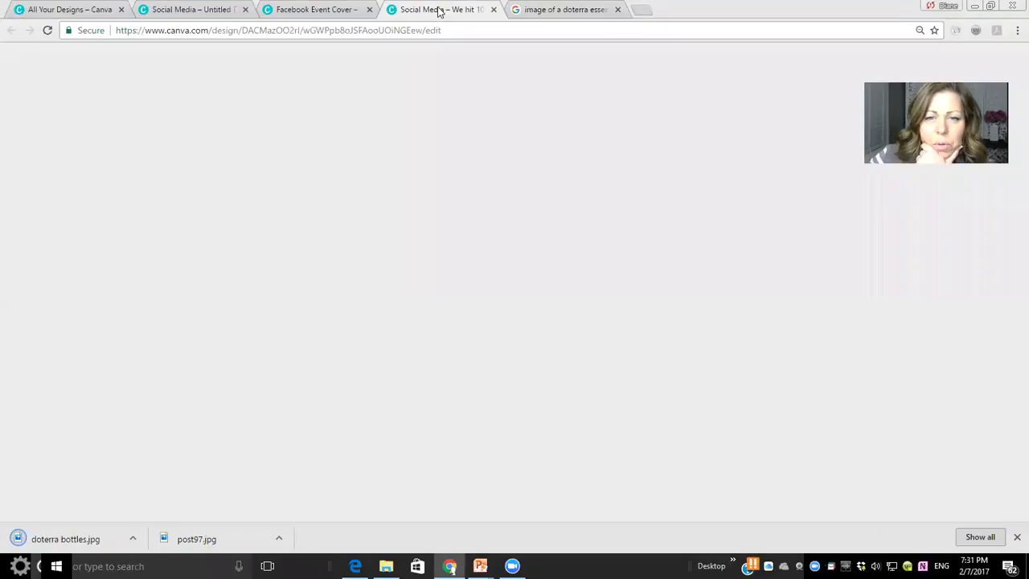
{"action": "left_click", "coordinate": [336, 9]}
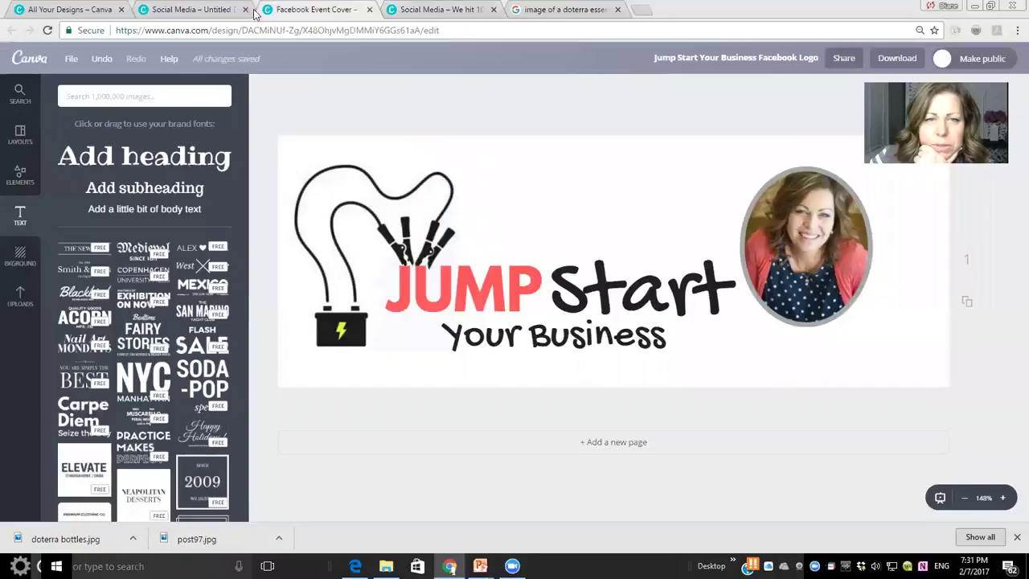
{"action": "left_click", "coordinate": [201, 9]}
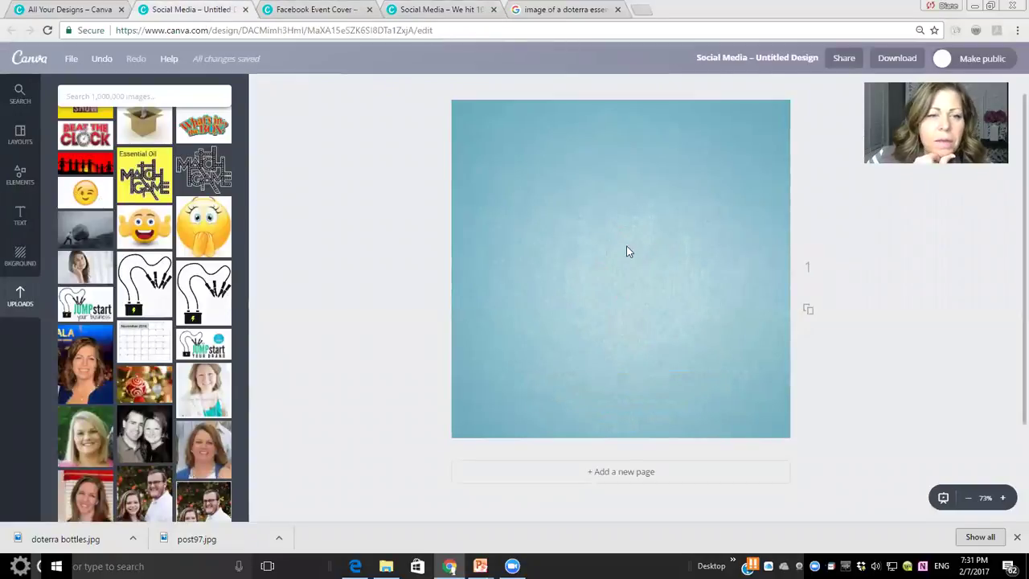
{"action": "scroll", "coordinate": [149, 285], "scroll_direction": "up", "scroll_amount": 15}
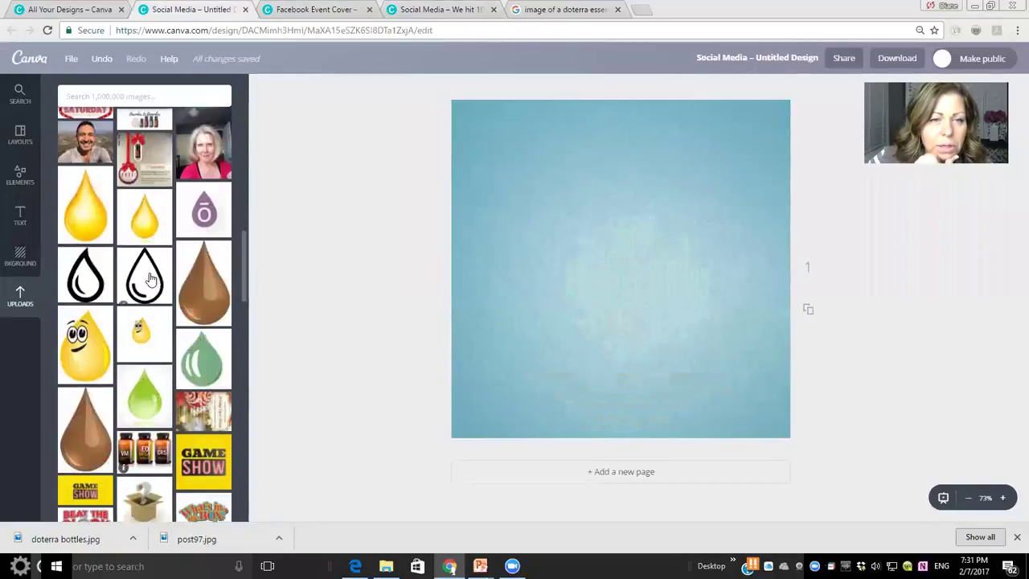
{"action": "scroll", "coordinate": [148, 277], "scroll_direction": "up", "scroll_amount": 3}
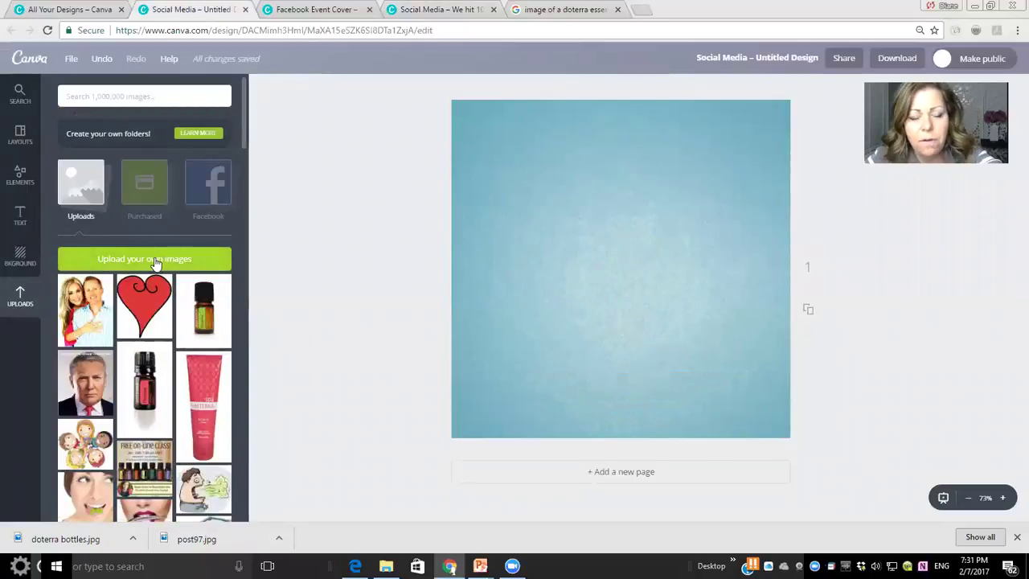
Step: Upload the "doterra bottles" picture from the Pictures folder
{"action": "left_click", "coordinate": [152, 259]}
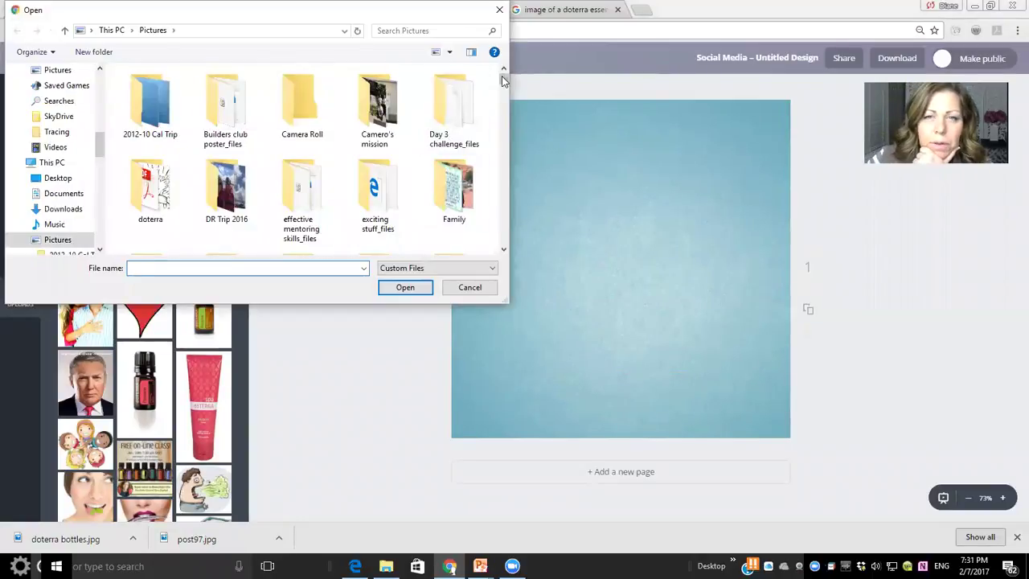
{"action": "left_click_drag", "start_coordinate": [504, 80], "coordinate": [502, 119]}
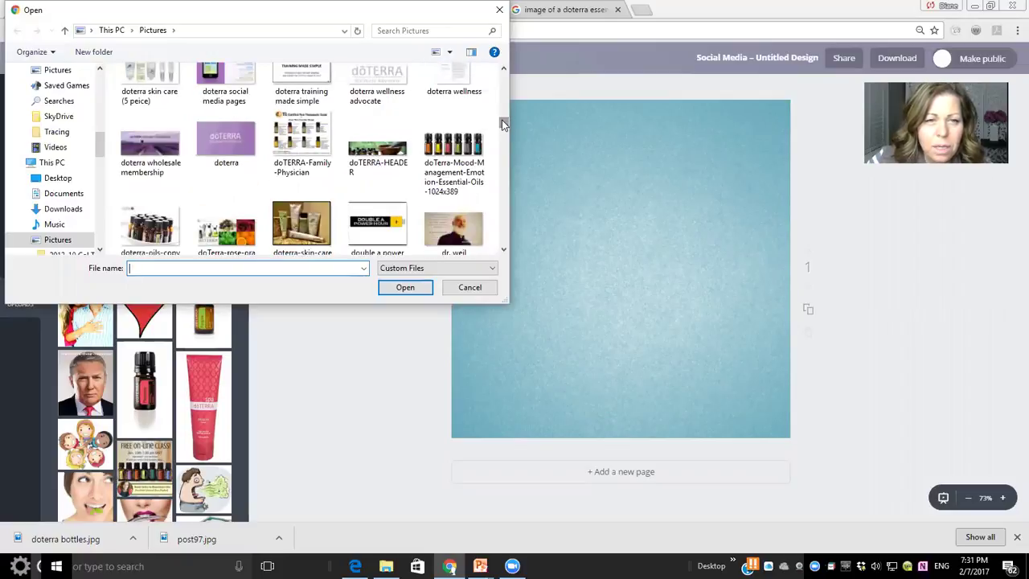
{"action": "left_click", "coordinate": [503, 68]}
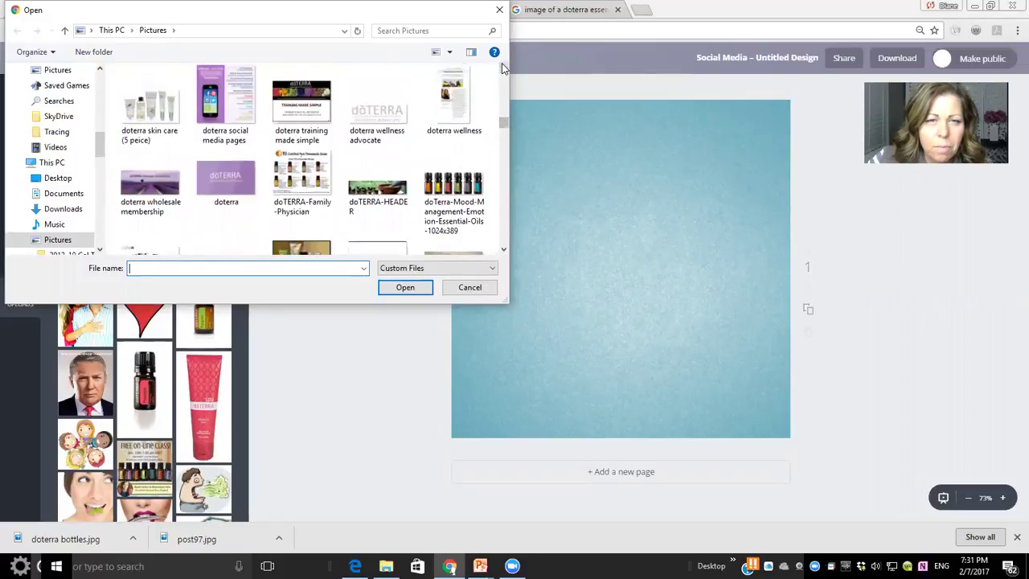
{"action": "left_click", "coordinate": [503, 70]}
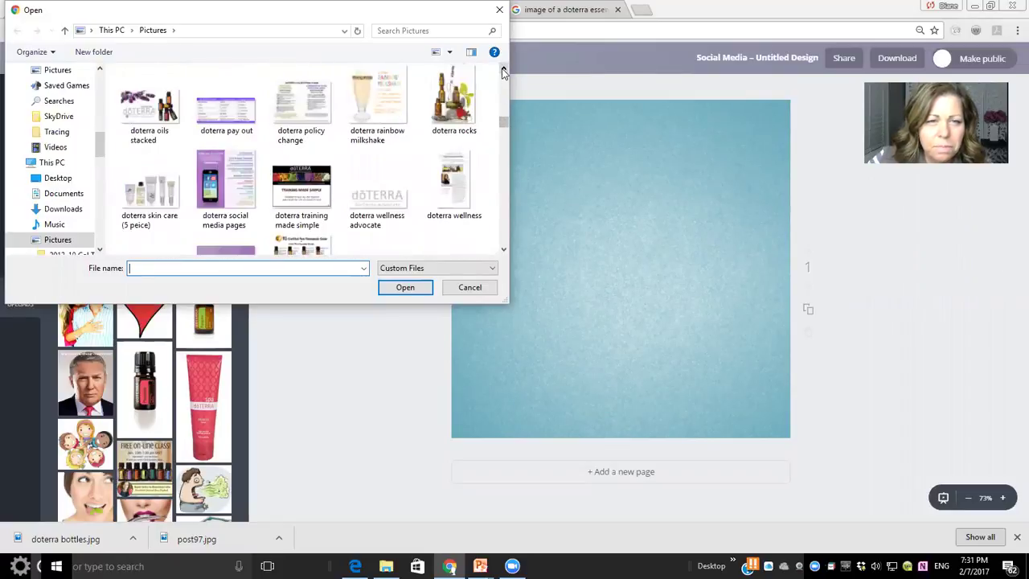
{"action": "left_click", "coordinate": [504, 72]}
{"action": "left_click", "coordinate": [503, 71]}
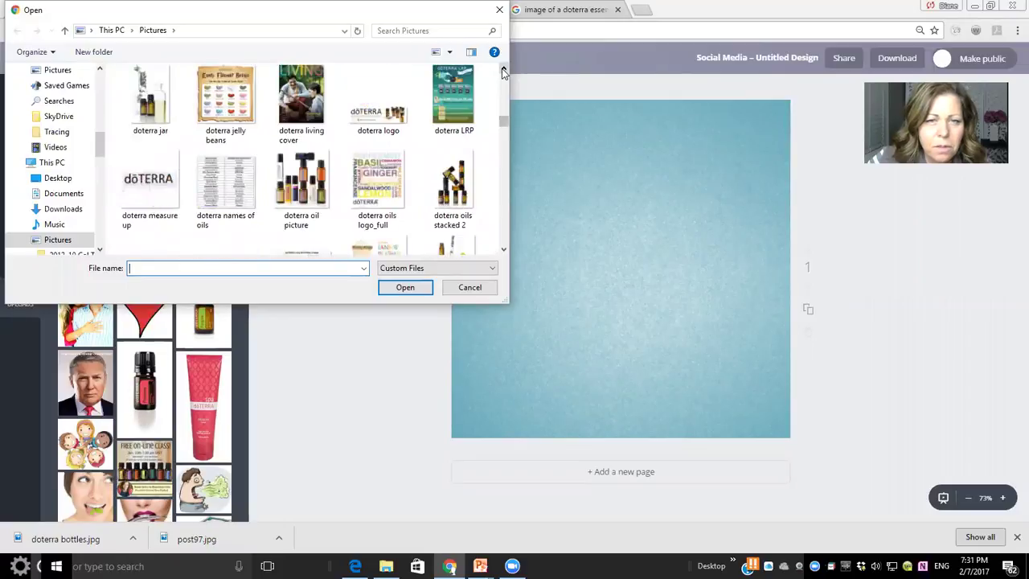
{"action": "left_click", "coordinate": [503, 72]}
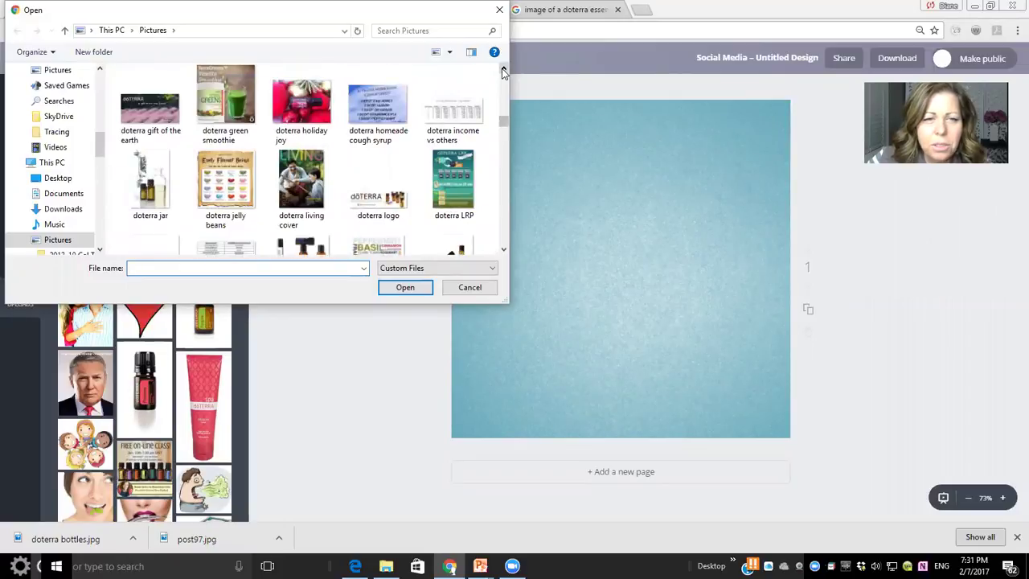
{"action": "left_click", "coordinate": [503, 72]}
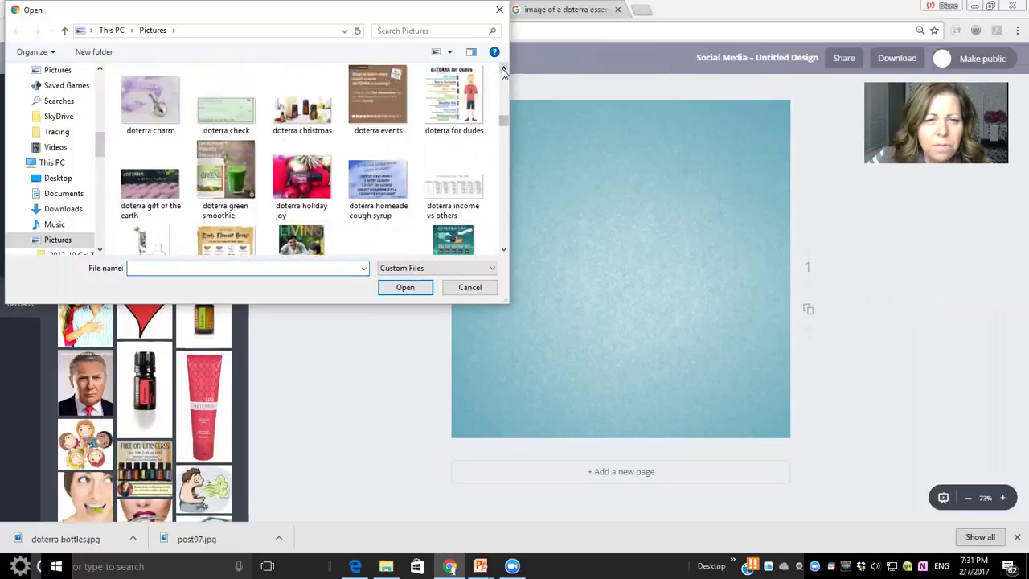
{"action": "left_click", "coordinate": [503, 71]}
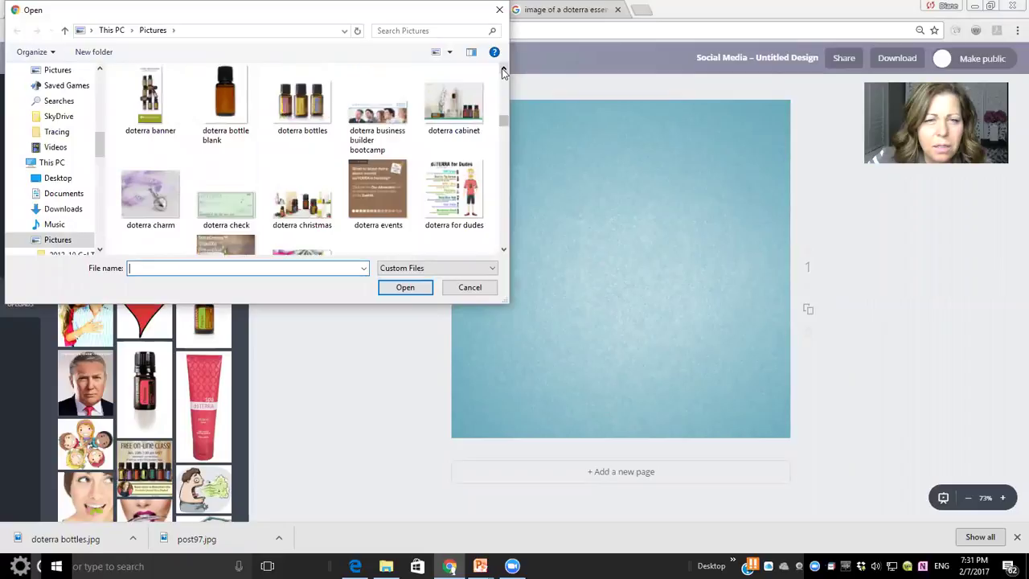
{"action": "double_click", "coordinate": [306, 113]}
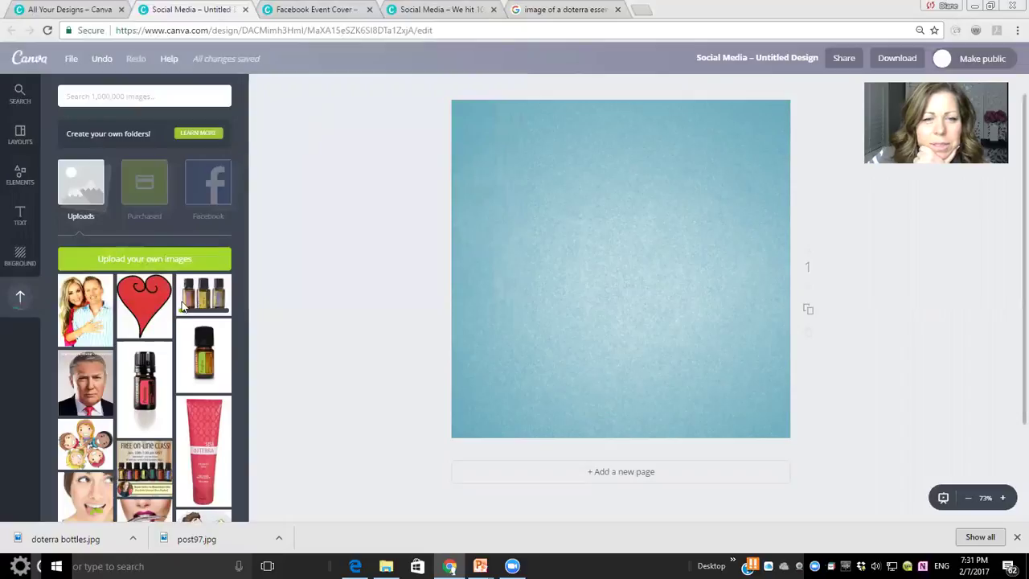
Step: Try placing the three-bottle picture directly on the lower middle of the page, then undo the placement
{"action": "left_click_drag", "start_coordinate": [205, 296], "coordinate": [619, 320]}
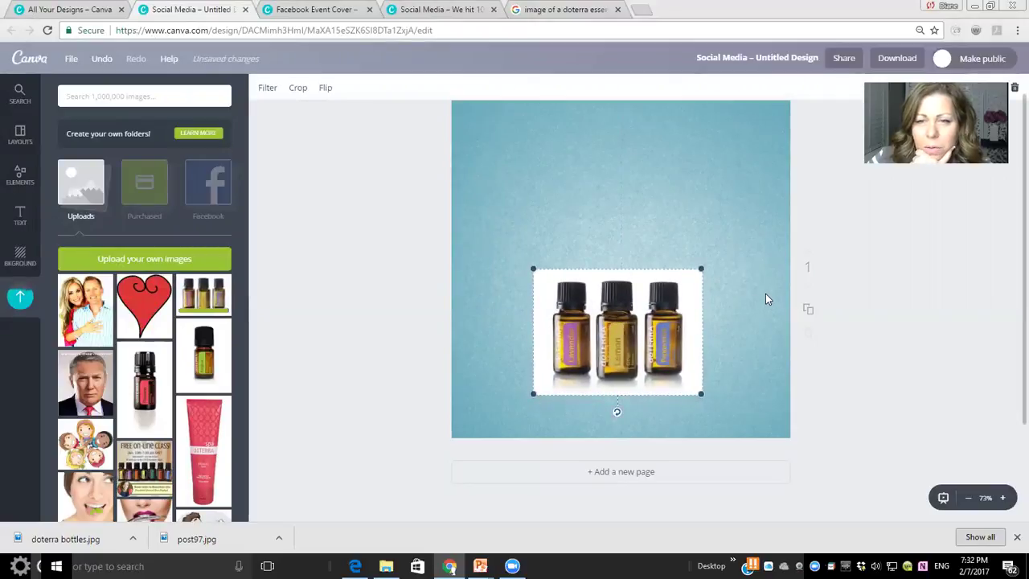
{"action": "left_click", "coordinate": [730, 241]}
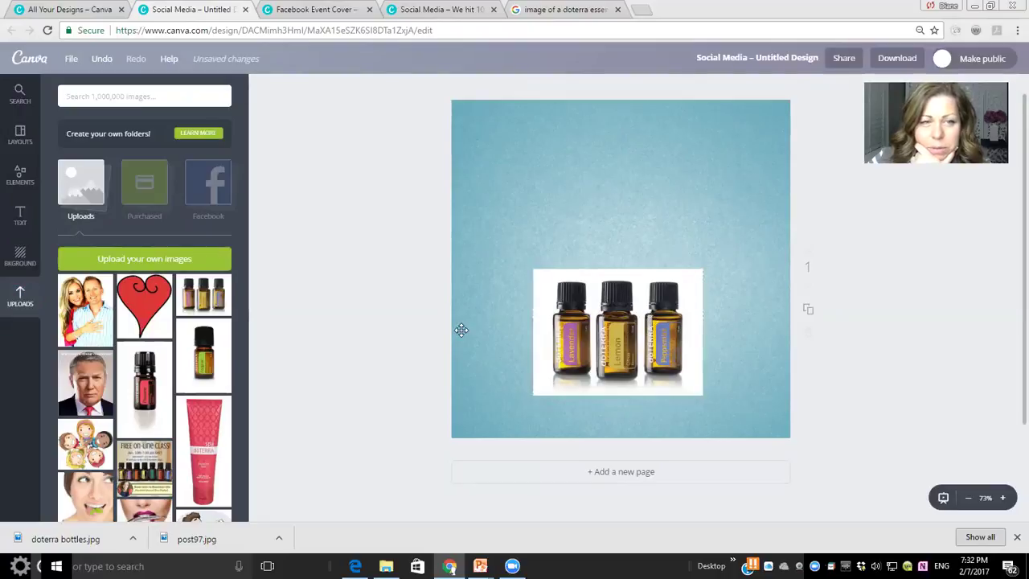
{"action": "key", "text": "ctrl+z"}
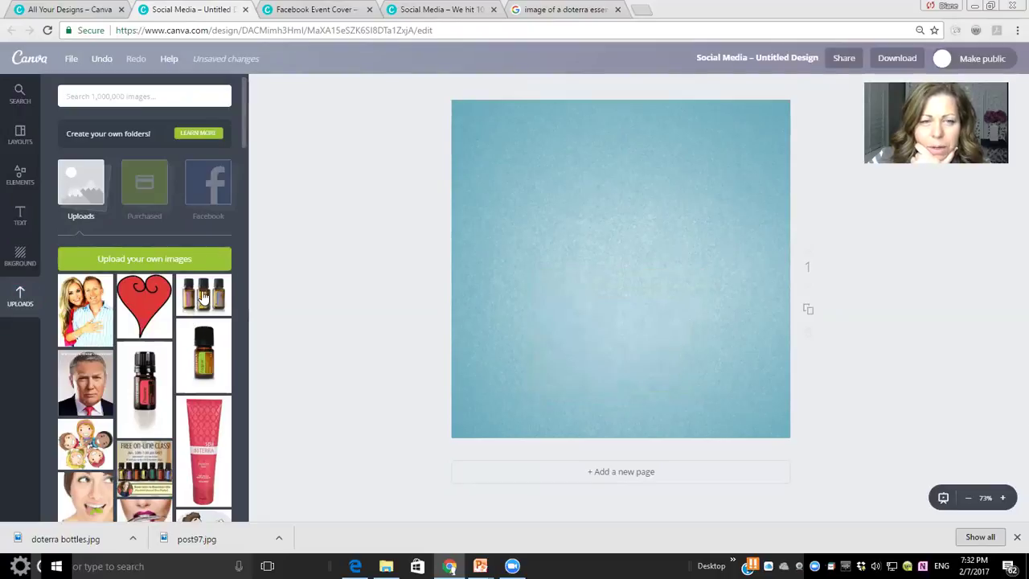
Step: Place the free square frame with a teal border on the page and enlarge it over the lower middle
{"action": "left_click", "coordinate": [17, 175]}
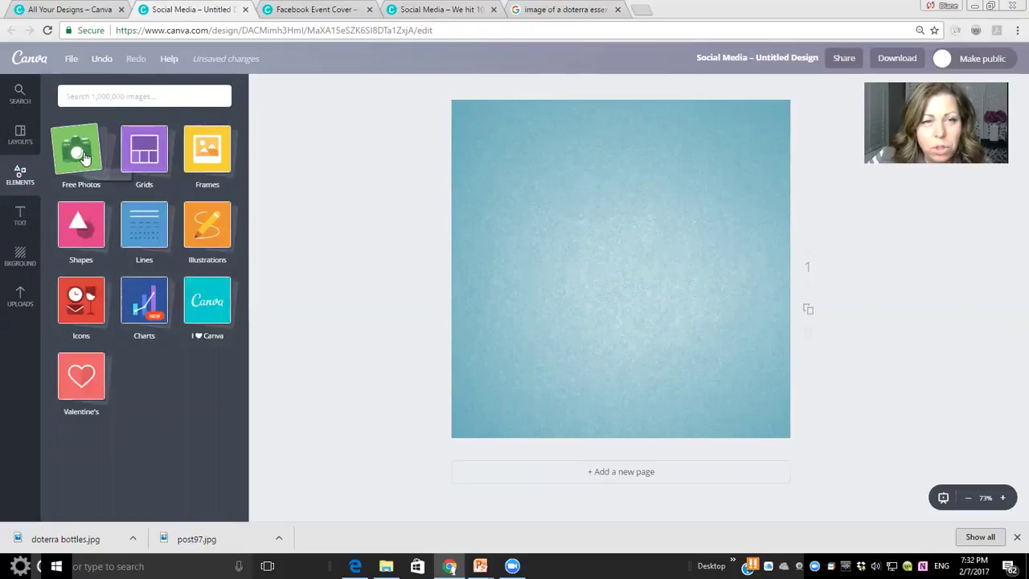
{"action": "left_click", "coordinate": [216, 153]}
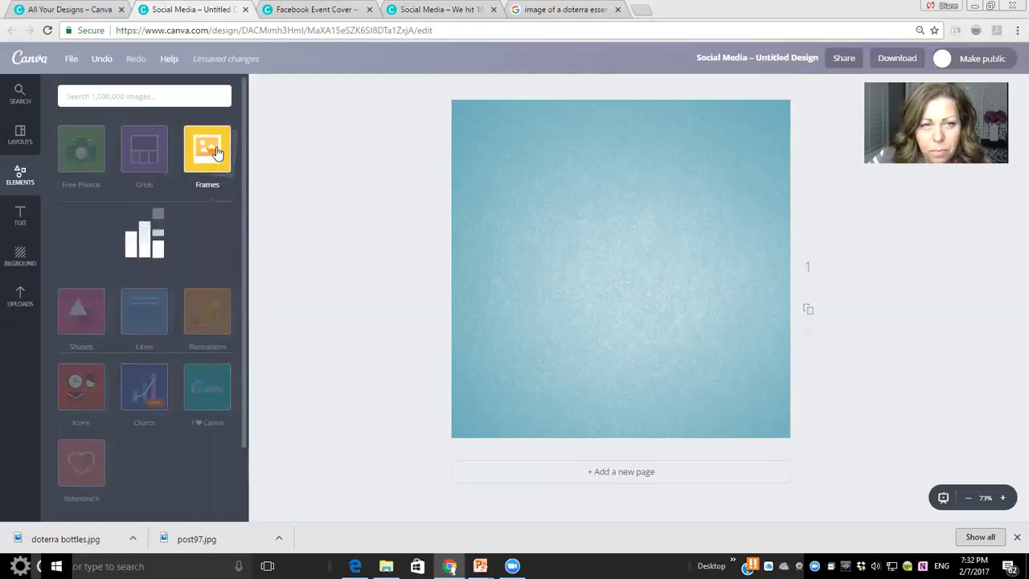
{"action": "scroll", "coordinate": [185, 250], "scroll_direction": "down", "scroll_amount": 8}
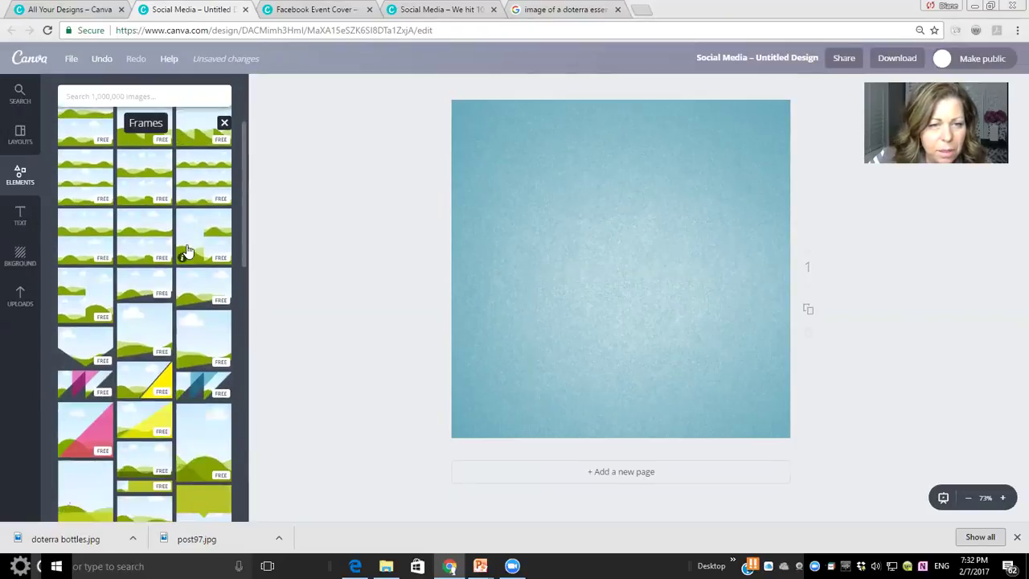
{"action": "scroll", "coordinate": [186, 251], "scroll_direction": "down", "scroll_amount": 3}
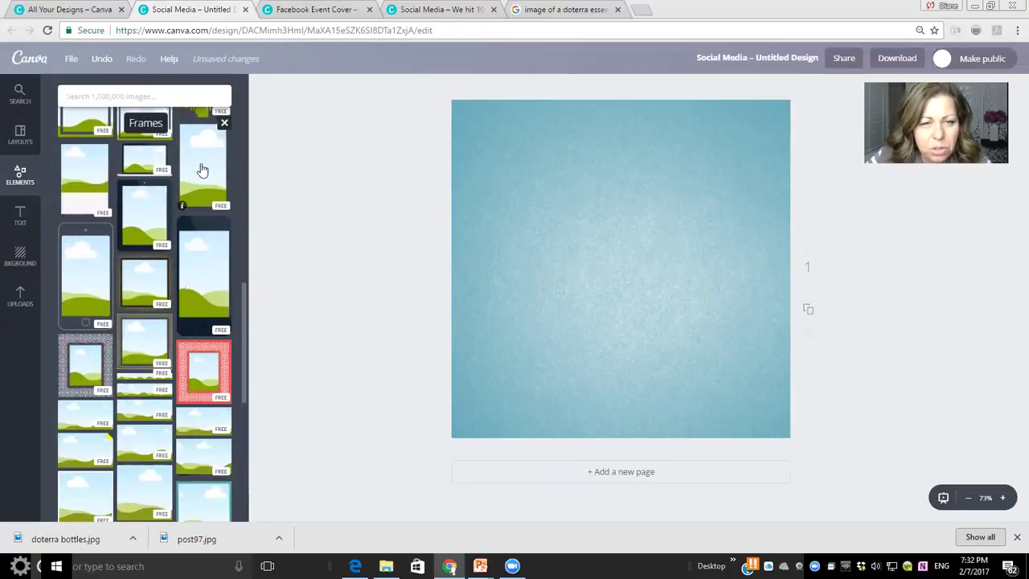
{"action": "scroll", "coordinate": [202, 171], "scroll_direction": "down", "scroll_amount": 1}
{"action": "scroll", "coordinate": [203, 170], "scroll_direction": "down", "scroll_amount": 4}
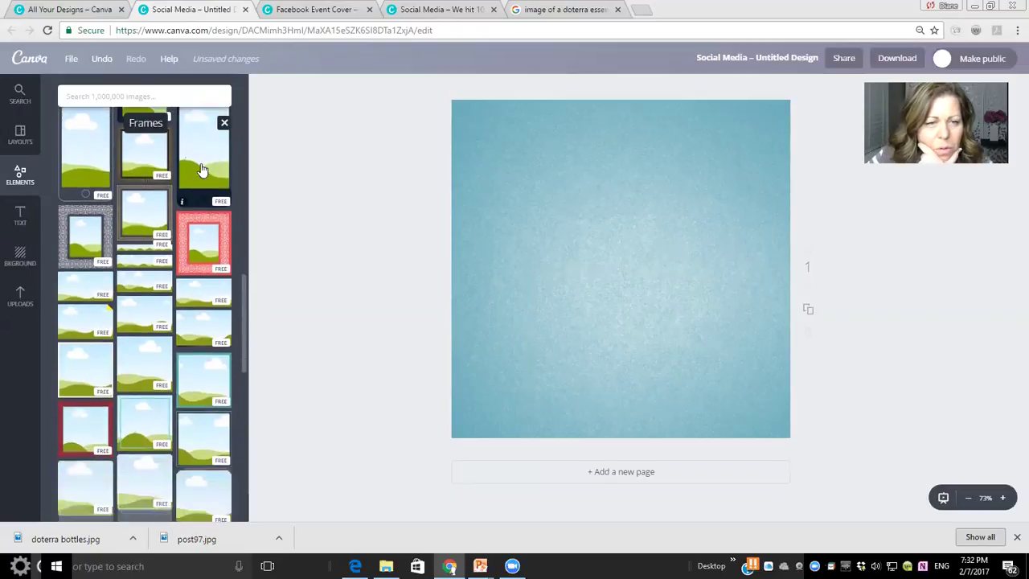
{"action": "left_click_drag", "start_coordinate": [97, 230], "coordinate": [83, 276]}
{"action": "mouse_move", "coordinate": [207, 238]}
{"action": "left_mouse_down"}
{"action": "mouse_move", "coordinate": [664, 212]}
{"action": "mouse_move", "coordinate": [197, 245]}
{"action": "left_mouse_up"}
{"action": "left_click_drag", "start_coordinate": [204, 187], "coordinate": [593, 223]}
{"action": "left_click_drag", "start_coordinate": [509, 193], "coordinate": [604, 286]}
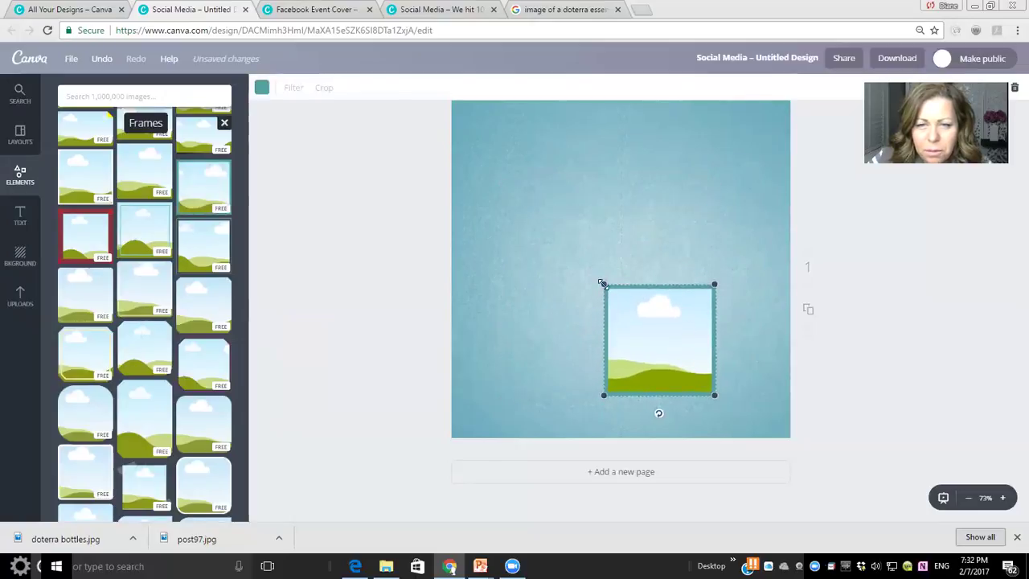
{"action": "left_click_drag", "start_coordinate": [518, 252], "coordinate": [491, 233]}
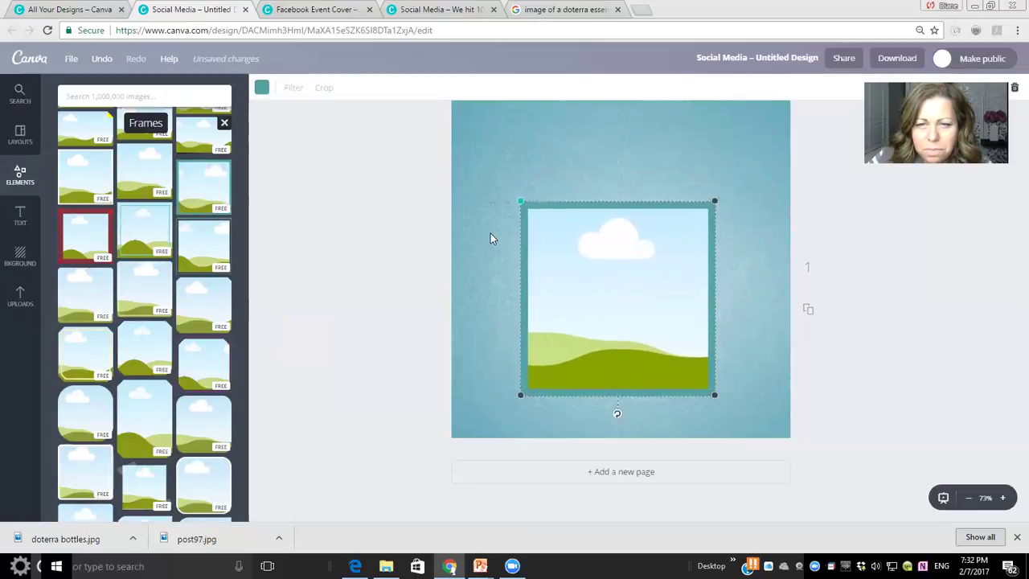
Step: Fill the teal frame with the uploaded three-bottle picture and enlarge the frame slightly
{"action": "left_click", "coordinate": [17, 295]}
{"action": "left_click_drag", "start_coordinate": [203, 295], "coordinate": [635, 279]}
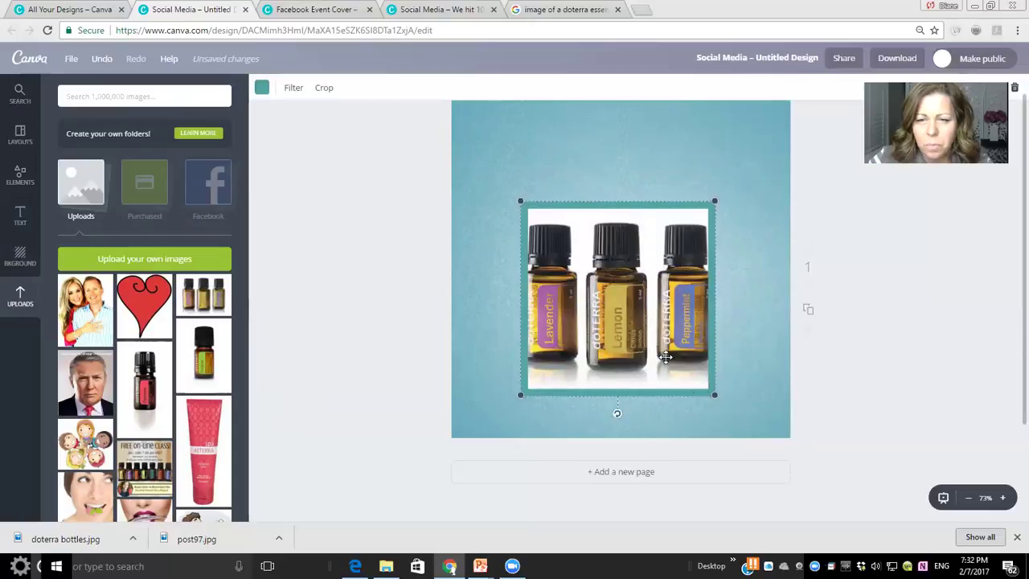
{"action": "left_click_drag", "start_coordinate": [732, 397], "coordinate": [736, 400]}
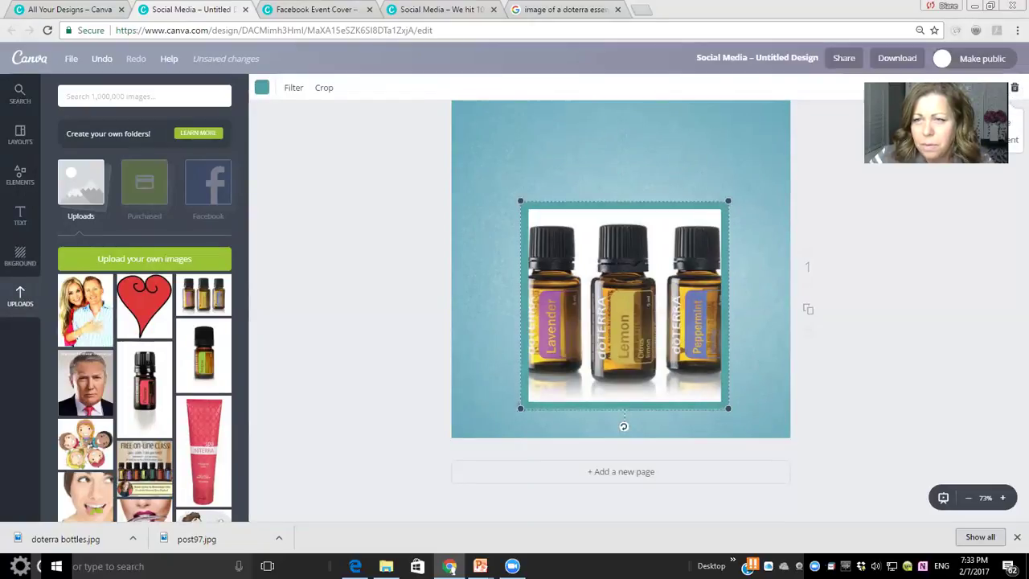
Step: Remove the bottle picture from the teal frame and delete the frame element from the page
{"action": "left_click", "coordinate": [985, 139]}
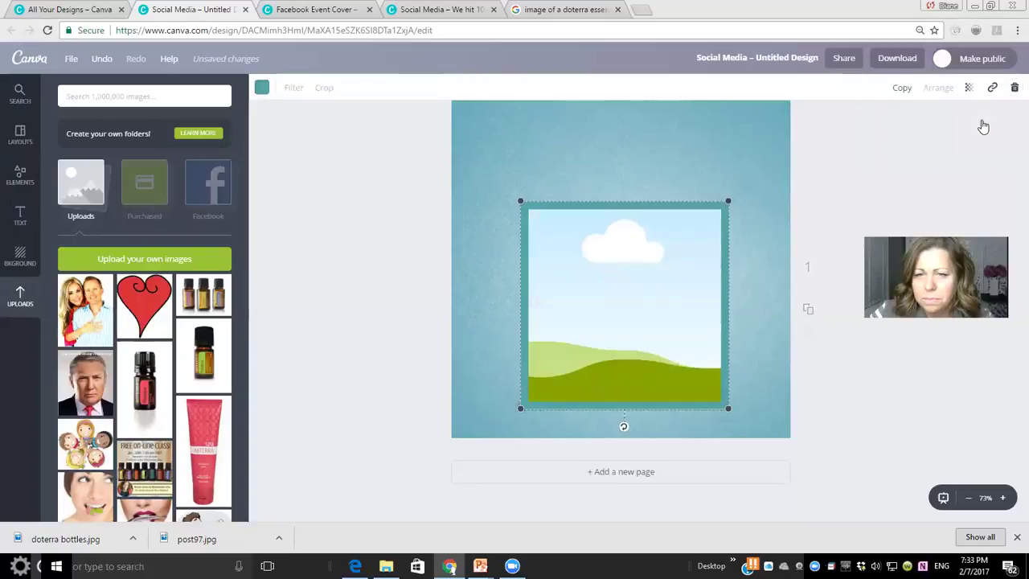
{"action": "mouse_move", "coordinate": [650, 208]}
{"action": "left_mouse_down"}
{"action": "mouse_move", "coordinate": [631, 198]}
{"action": "mouse_move", "coordinate": [645, 197]}
{"action": "left_mouse_up"}
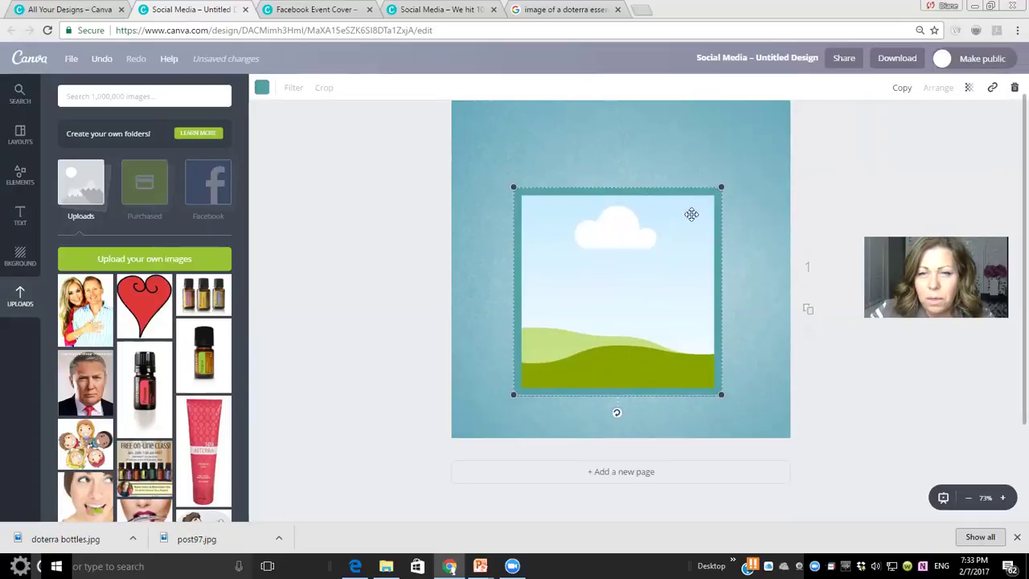
{"action": "left_click", "coordinate": [1014, 90]}
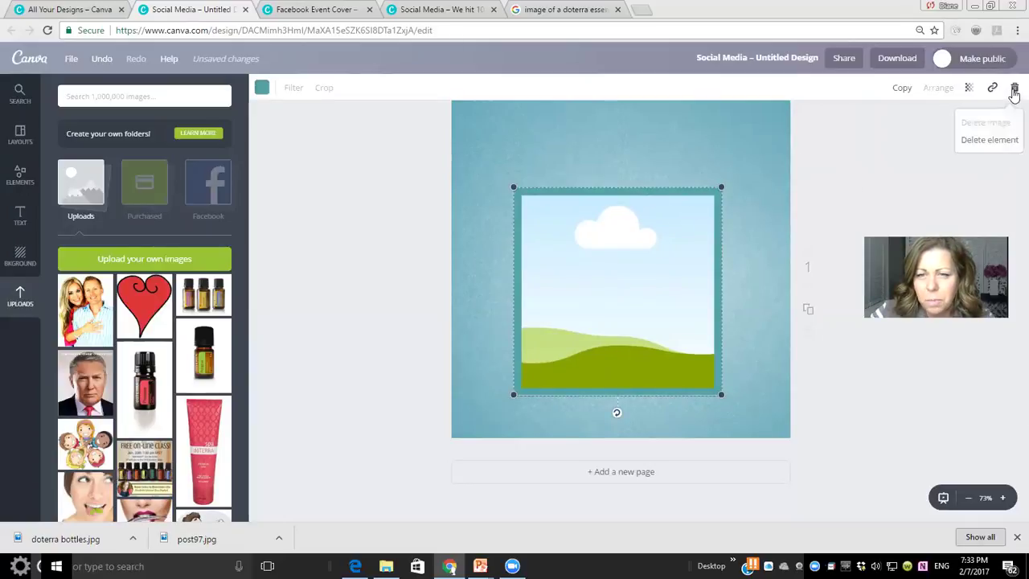
{"action": "left_click", "coordinate": [997, 140]}
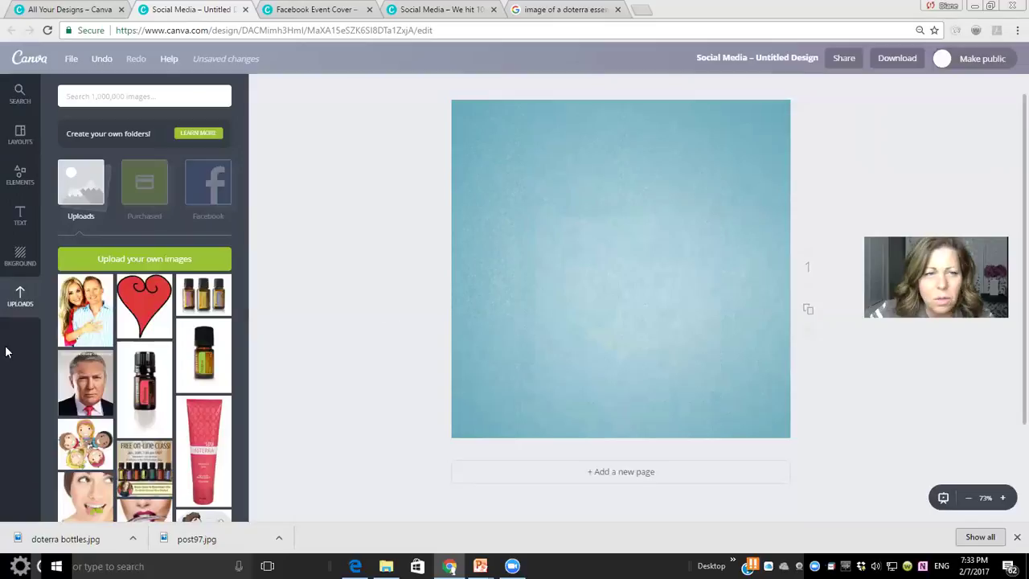
Step: Place the free laptop-shaped frame on the lower middle of the page and fill it with the uploaded three-bottle picture
{"action": "left_click", "coordinate": [20, 138]}
{"action": "left_click", "coordinate": [20, 176]}
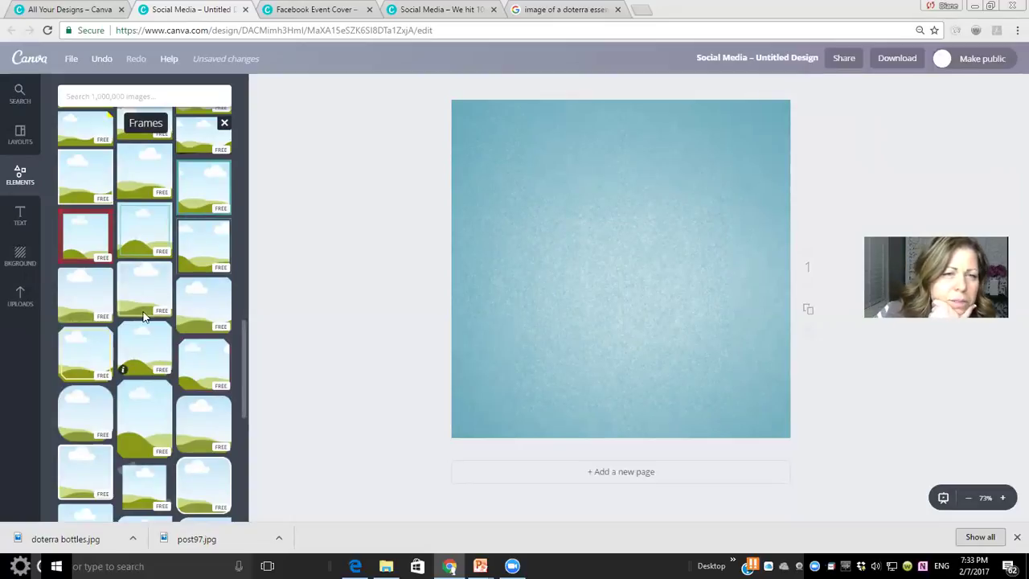
{"action": "scroll", "coordinate": [152, 303], "scroll_direction": "up", "scroll_amount": 1}
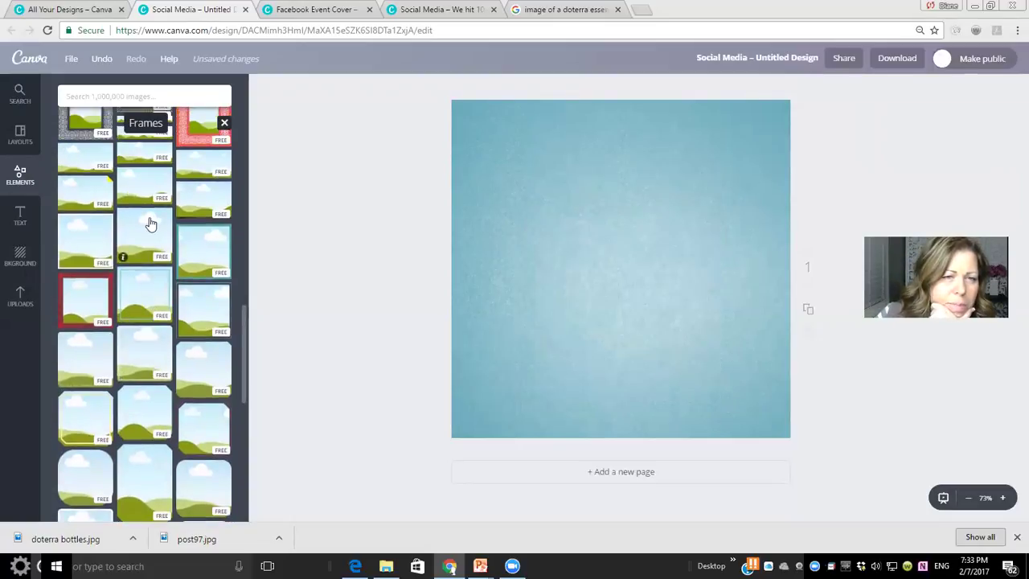
{"action": "scroll", "coordinate": [150, 223], "scroll_direction": "down", "scroll_amount": 3}
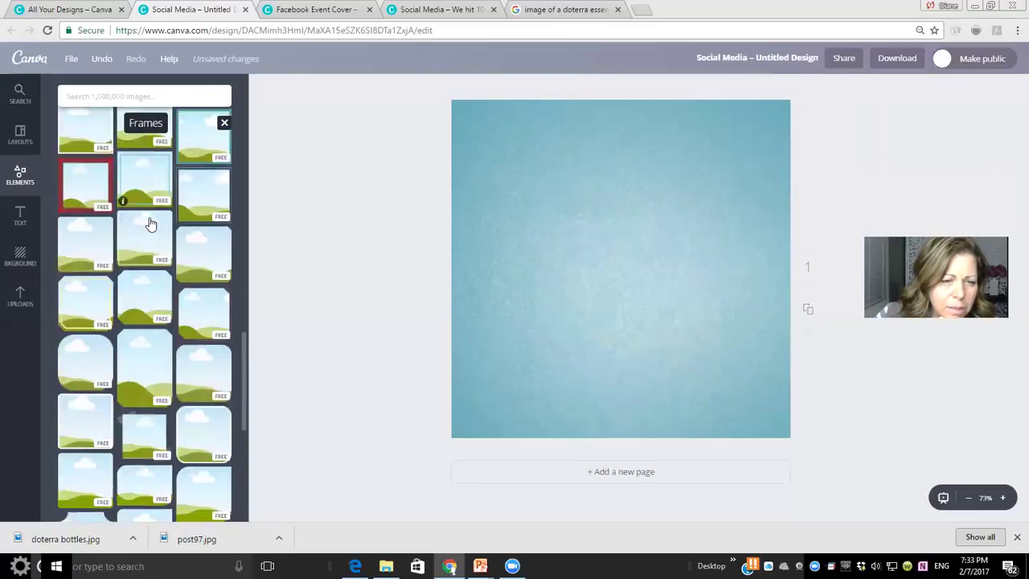
{"action": "scroll", "coordinate": [150, 223], "scroll_direction": "up", "scroll_amount": 5}
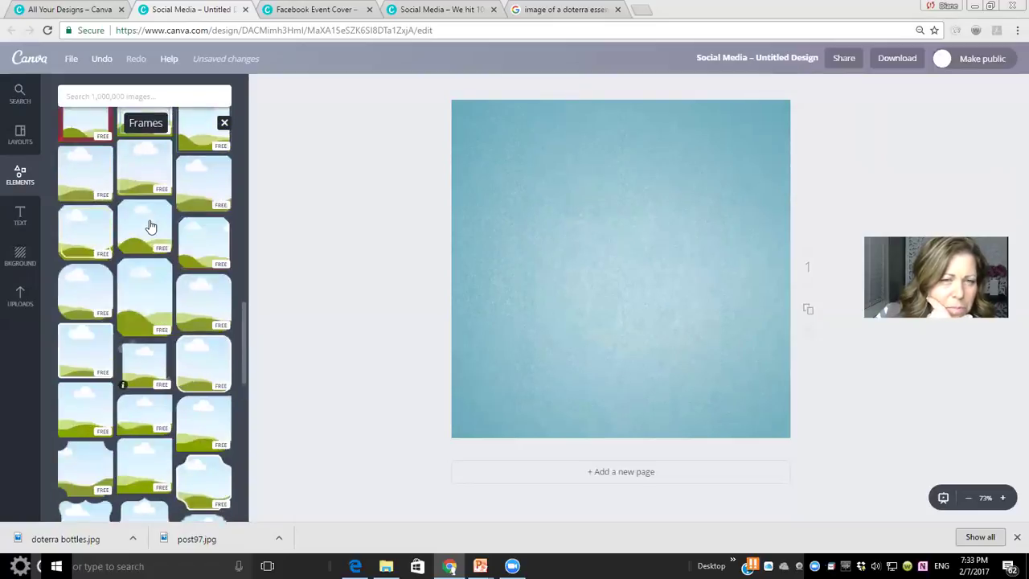
{"action": "scroll", "coordinate": [153, 233], "scroll_direction": "up", "scroll_amount": 4}
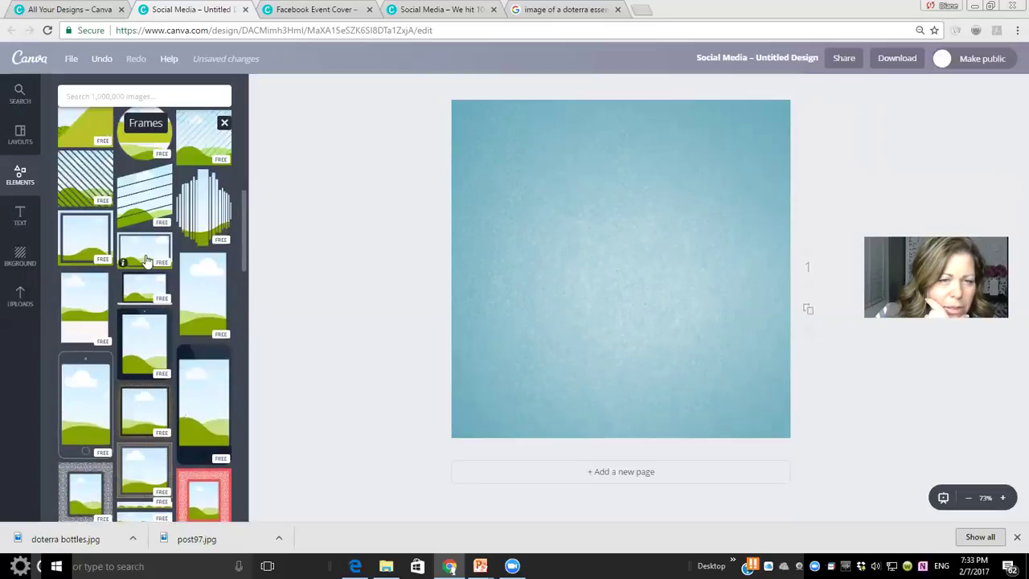
{"action": "left_click", "coordinate": [141, 290]}
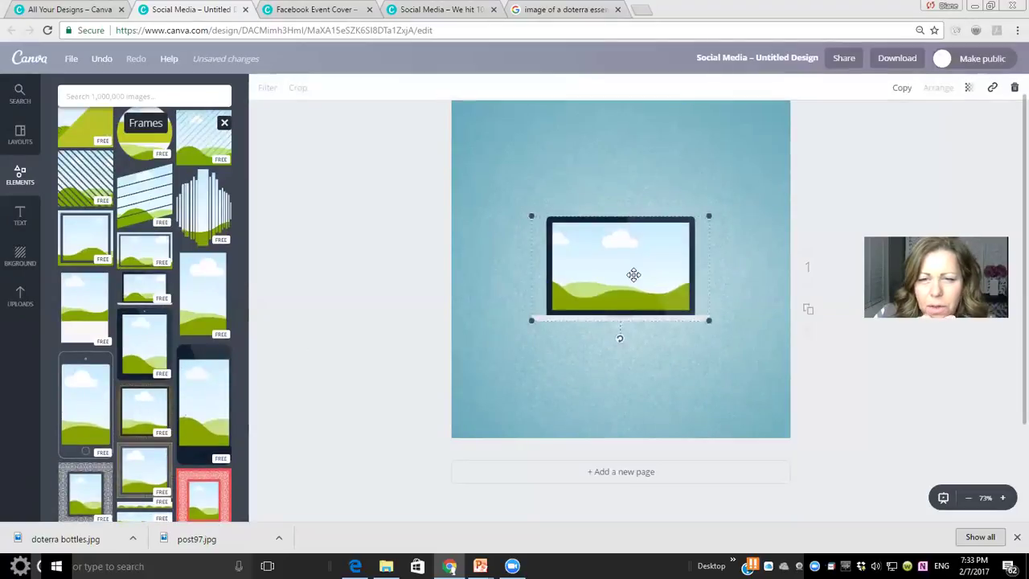
{"action": "left_click_drag", "start_coordinate": [625, 285], "coordinate": [632, 326]}
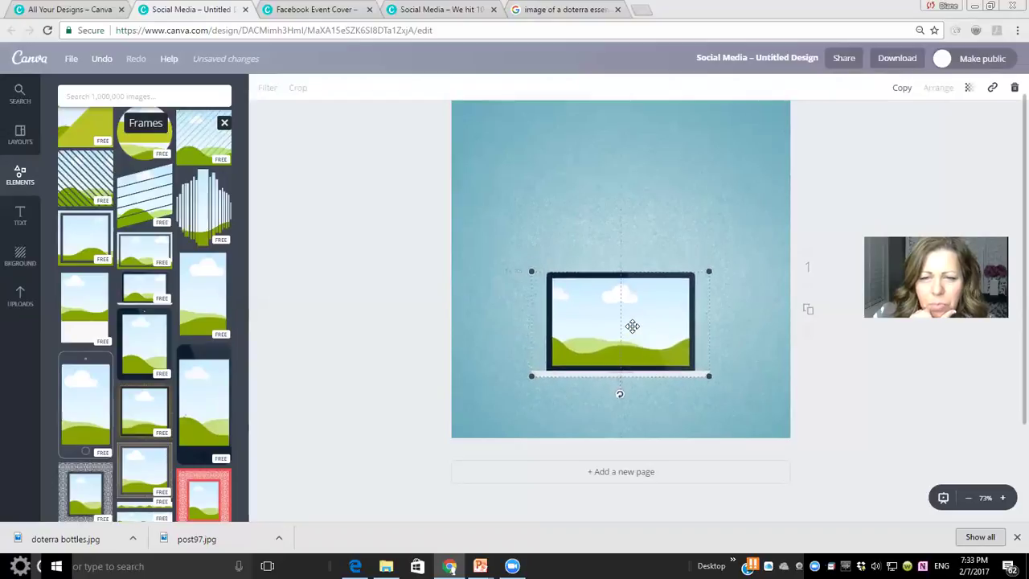
{"action": "left_click", "coordinate": [21, 294]}
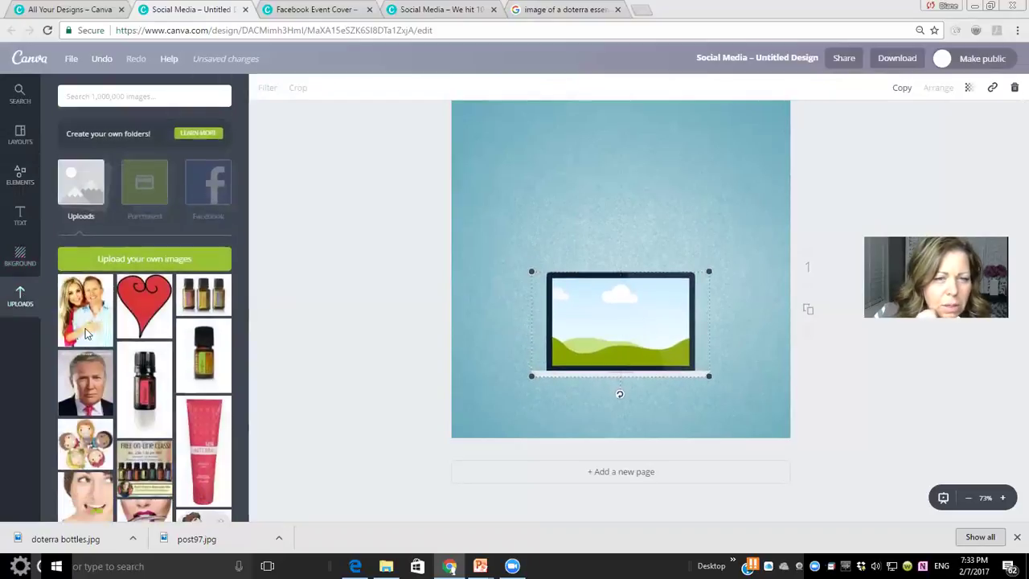
{"action": "left_click_drag", "start_coordinate": [203, 296], "coordinate": [617, 335]}
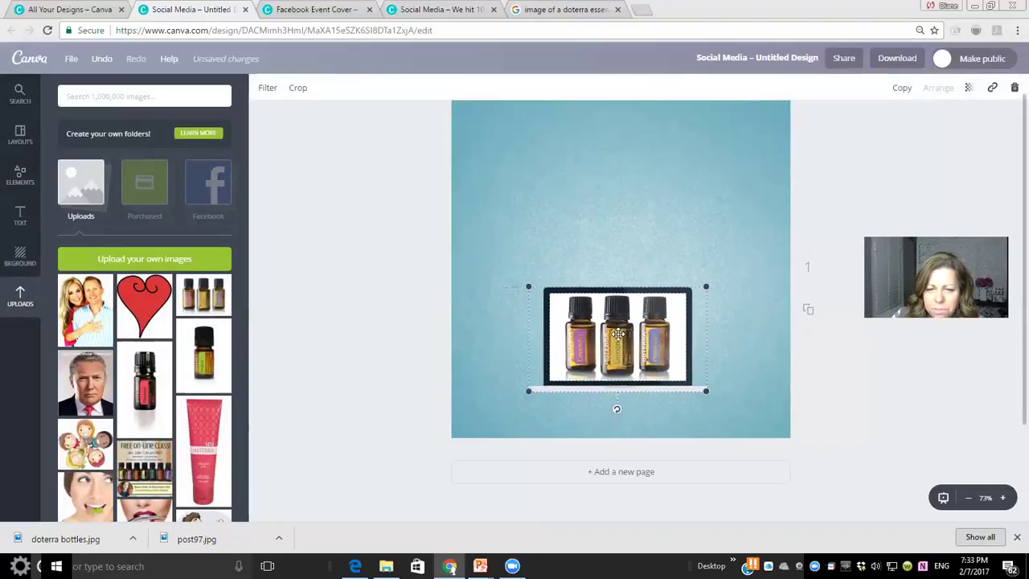
Step: Add the free square shape and resize it into a thin horizontal banner spanning the page width near the top edge
{"action": "left_click", "coordinate": [20, 169]}
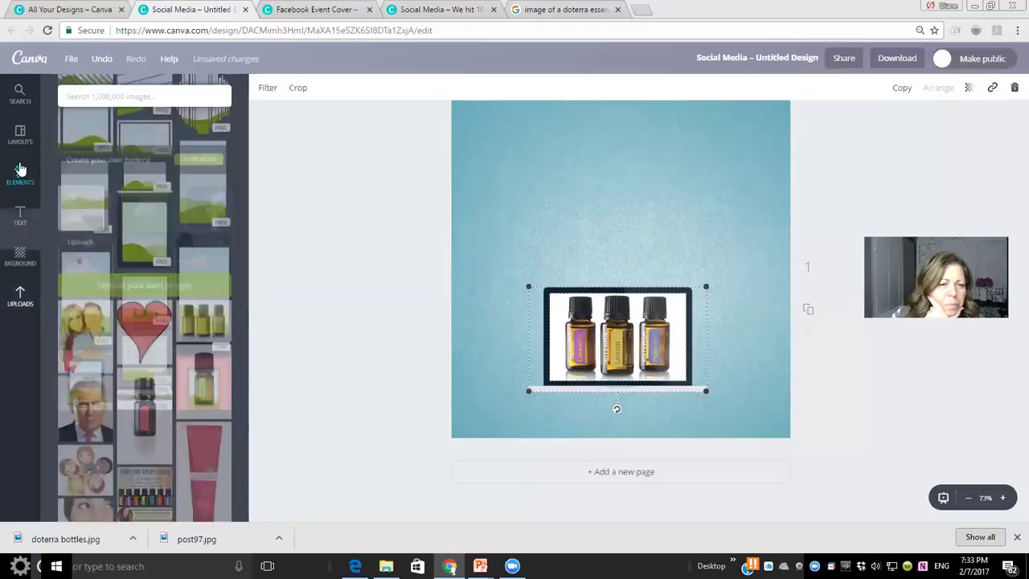
{"action": "left_click", "coordinate": [19, 133]}
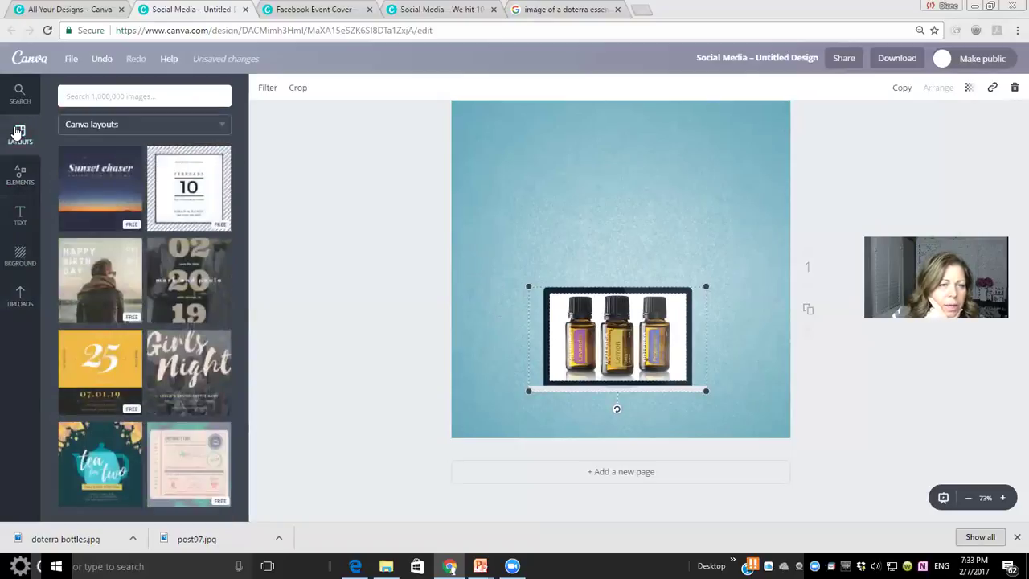
{"action": "left_click", "coordinate": [21, 175]}
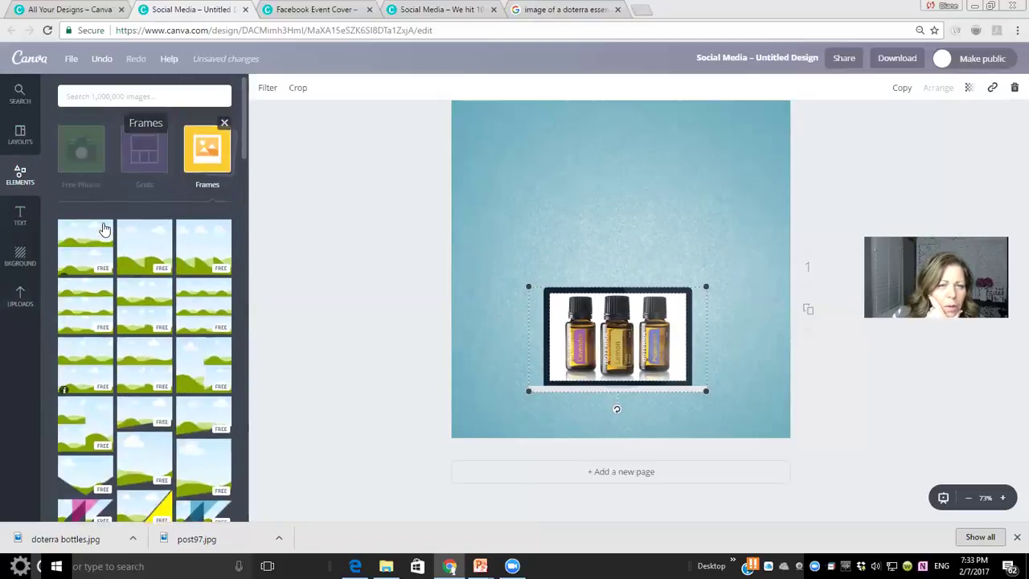
{"action": "left_click", "coordinate": [77, 157]}
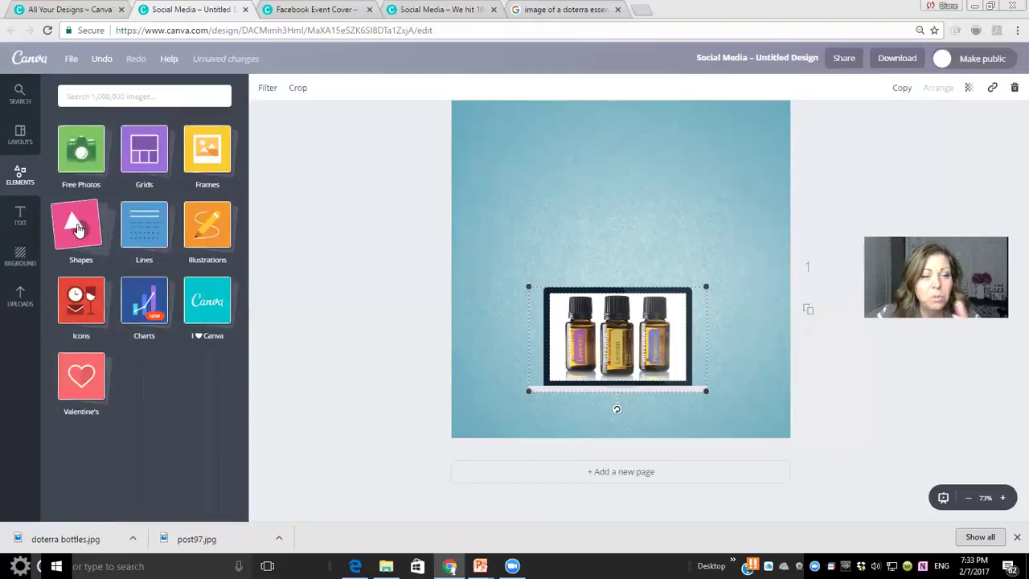
{"action": "left_click", "coordinate": [77, 229]}
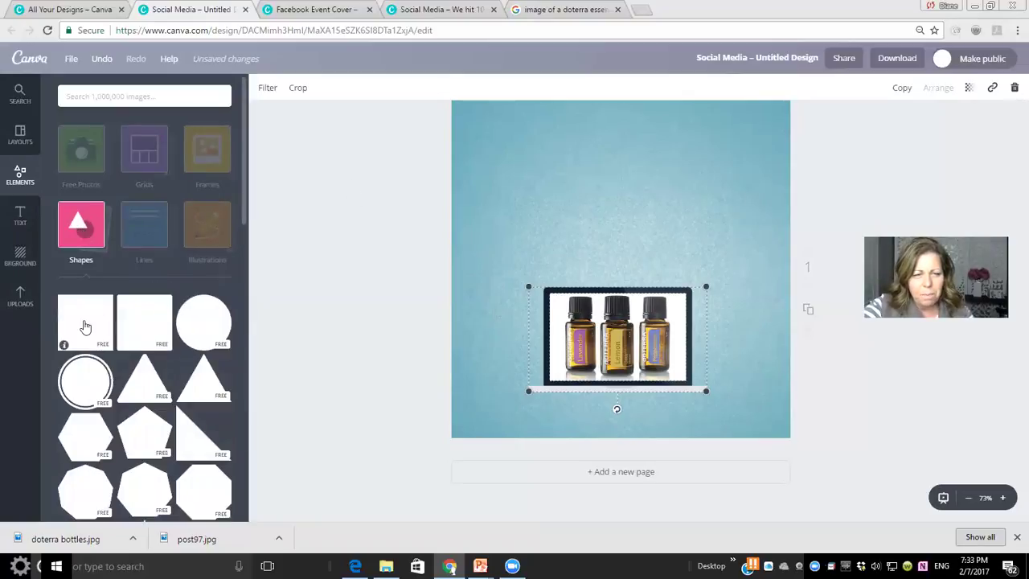
{"action": "left_click", "coordinate": [86, 326]}
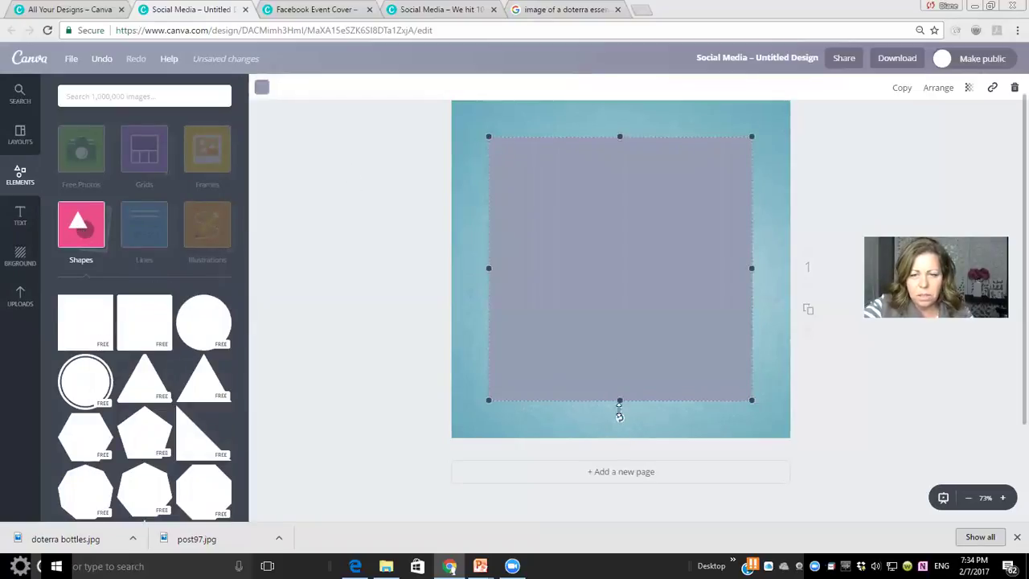
{"action": "left_click_drag", "start_coordinate": [620, 399], "coordinate": [621, 179]}
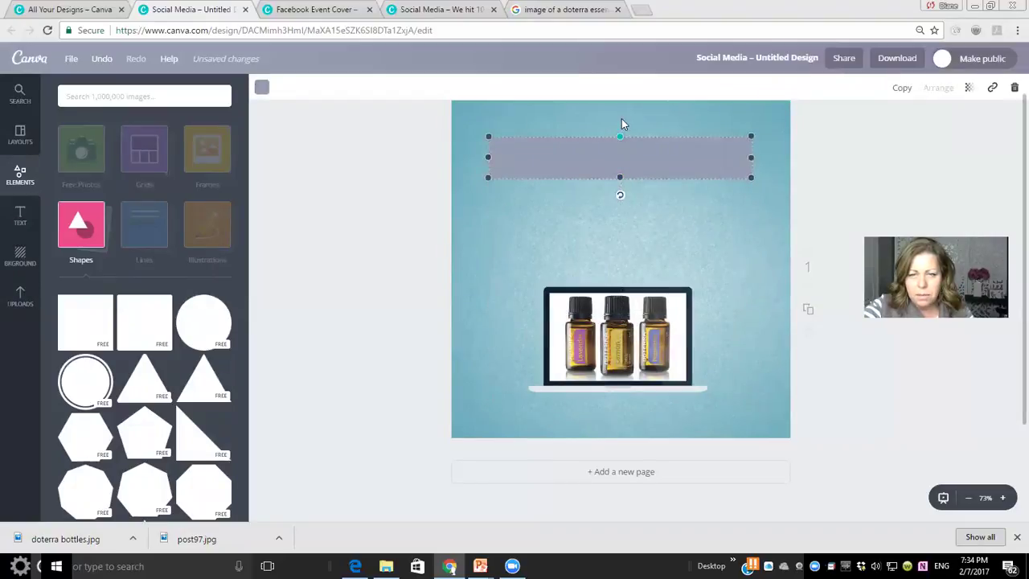
{"action": "left_click_drag", "start_coordinate": [621, 123], "coordinate": [620, 119]}
{"action": "left_click_drag", "start_coordinate": [764, 148], "coordinate": [798, 150]}
{"action": "left_click_drag", "start_coordinate": [488, 148], "coordinate": [449, 149]}
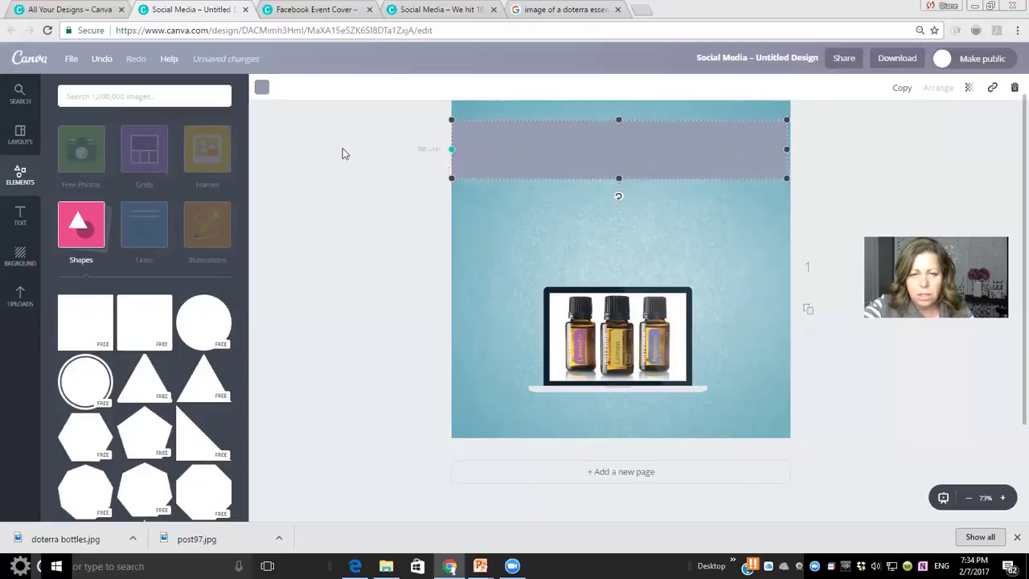
Step: Recolour the banner with the custom dark blue 157ca2
{"action": "left_click", "coordinate": [262, 87]}
{"action": "left_click", "coordinate": [293, 145]}
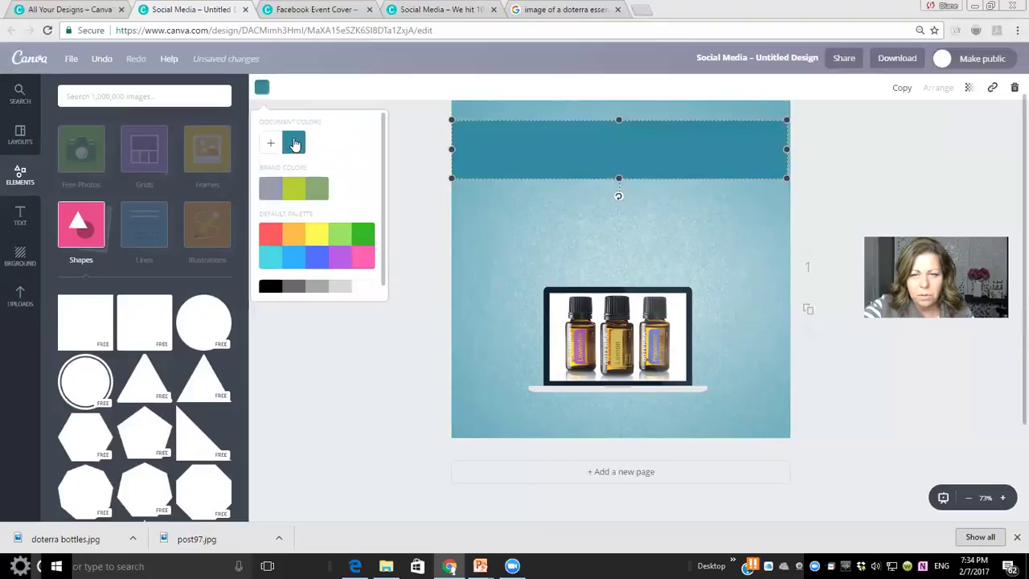
{"action": "left_click", "coordinate": [273, 146]}
{"action": "mouse_move", "coordinate": [298, 200]}
{"action": "left_mouse_down"}
{"action": "mouse_move", "coordinate": [327, 197]}
{"action": "mouse_move", "coordinate": [309, 213]}
{"action": "mouse_move", "coordinate": [312, 238]}
{"action": "mouse_move", "coordinate": [308, 194]}
{"action": "mouse_move", "coordinate": [330, 183]}
{"action": "mouse_move", "coordinate": [360, 201]}
{"action": "mouse_move", "coordinate": [367, 222]}
{"action": "mouse_move", "coordinate": [315, 246]}
{"action": "mouse_move", "coordinate": [293, 195]}
{"action": "left_mouse_up"}
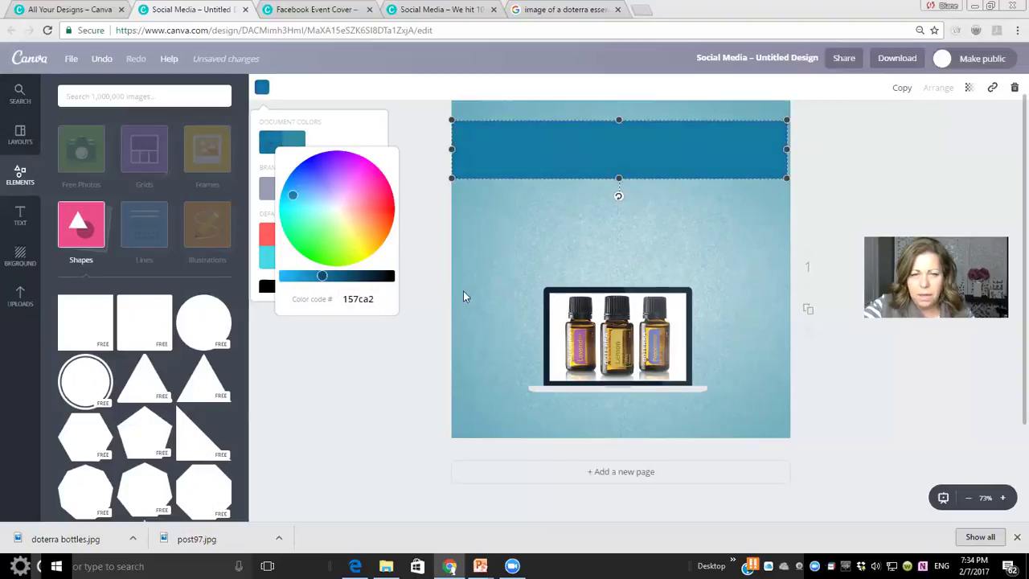
{"action": "key", "text": "Escape"}
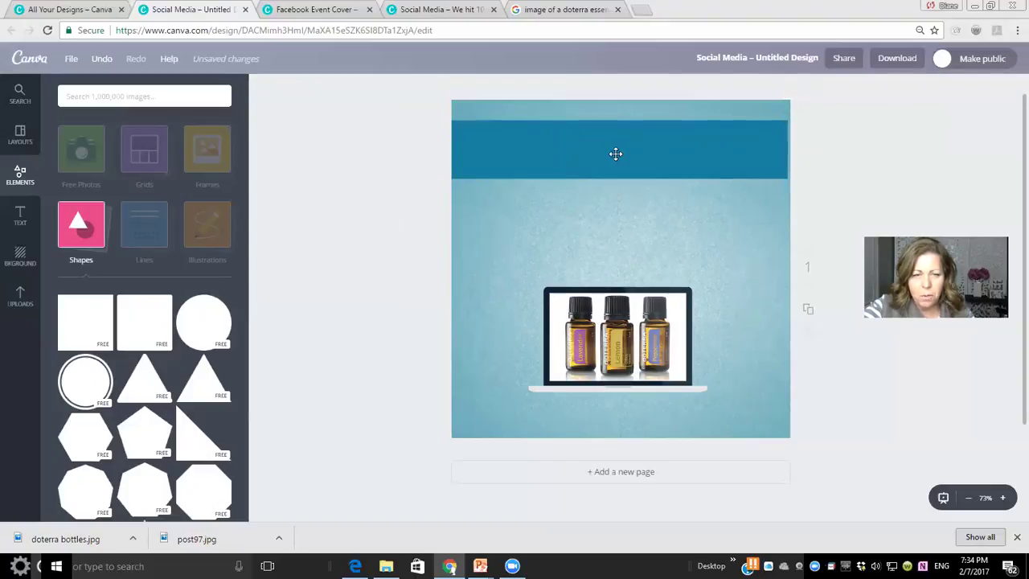
Step: Add a heading on the blue banner with the text "Essential Oil Class"
{"action": "left_click", "coordinate": [20, 214]}
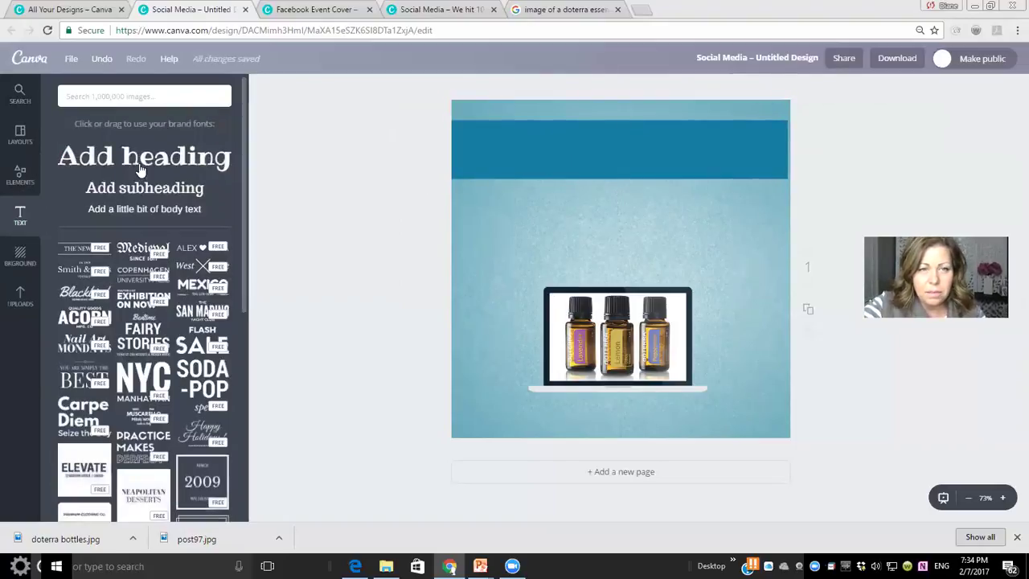
{"action": "left_click_drag", "start_coordinate": [139, 164], "coordinate": [621, 289]}
{"action": "left_click_drag", "start_coordinate": [629, 189], "coordinate": [629, 154]}
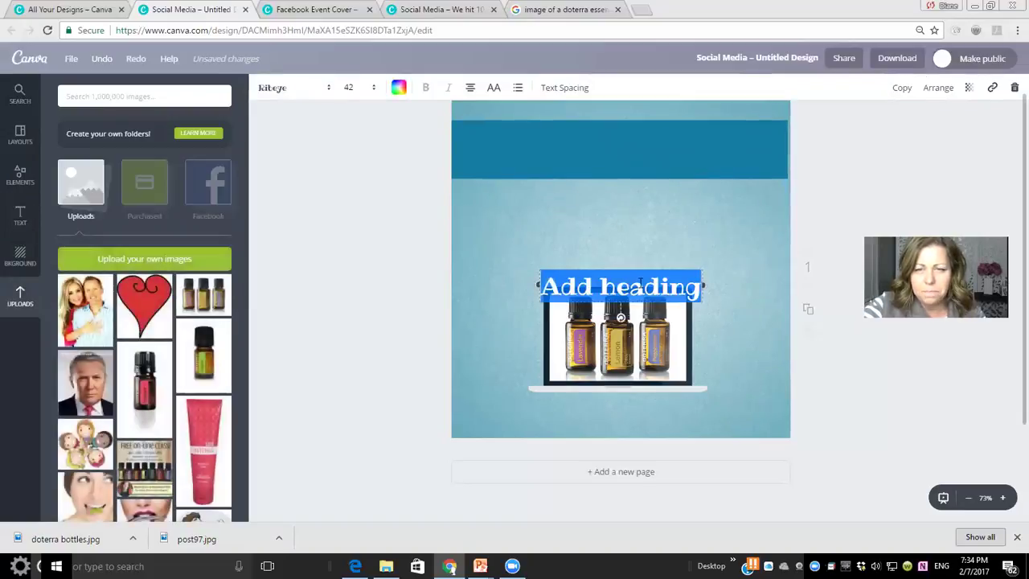
{"action": "left_click_drag", "start_coordinate": [637, 265], "coordinate": [626, 134]}
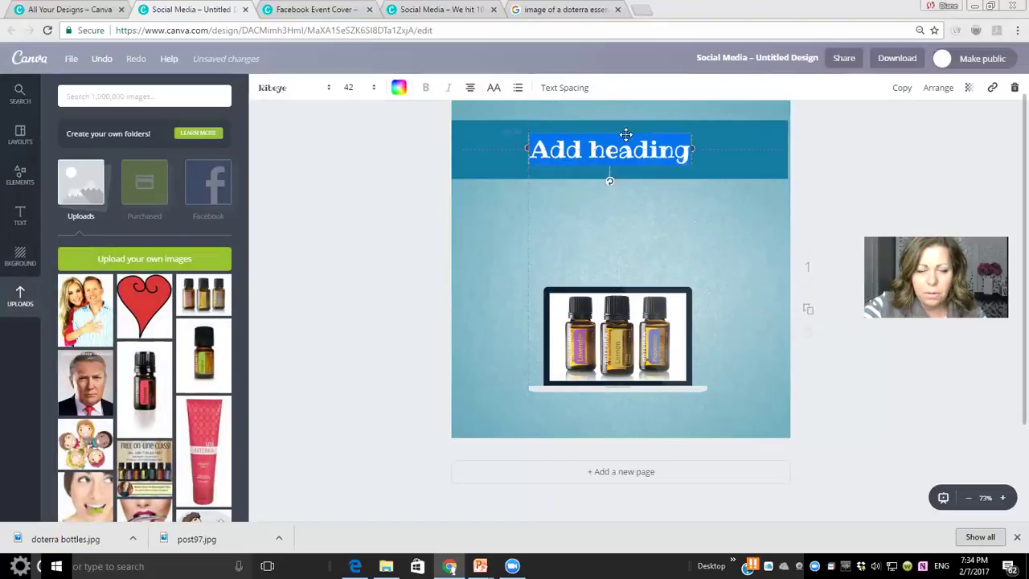
{"action": "type", "text": "Essential Oil"}
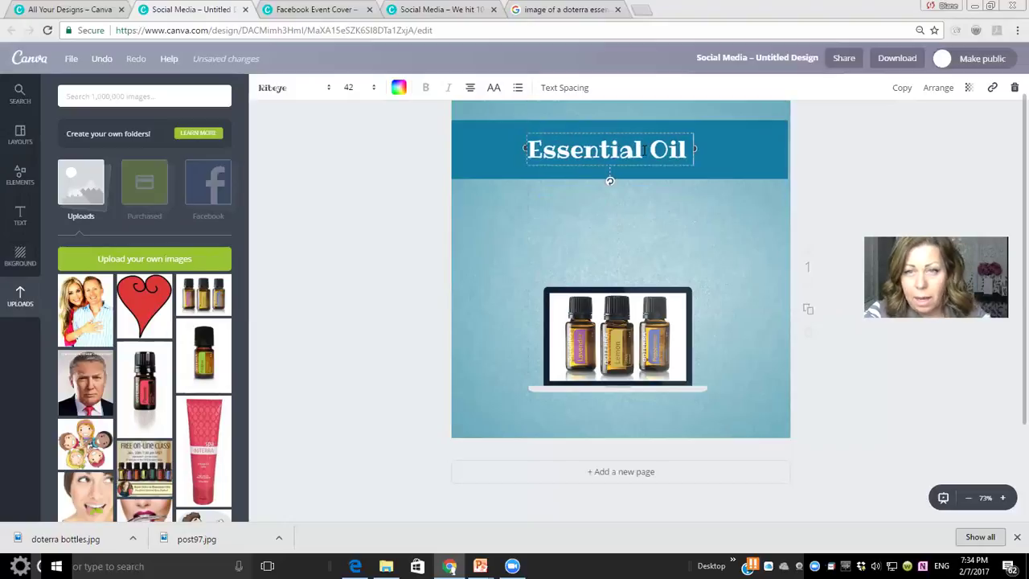
{"action": "type", "text": " Class"}
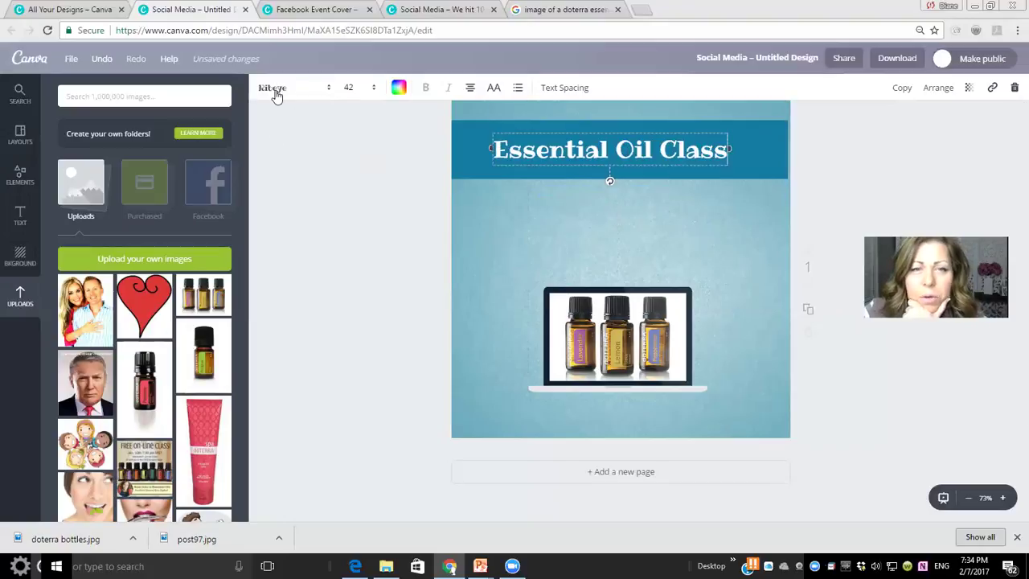
Step: Try the Raleway Heavy font on the heading, and set its font to Pacifico instead
{"action": "left_click", "coordinate": [328, 89]}
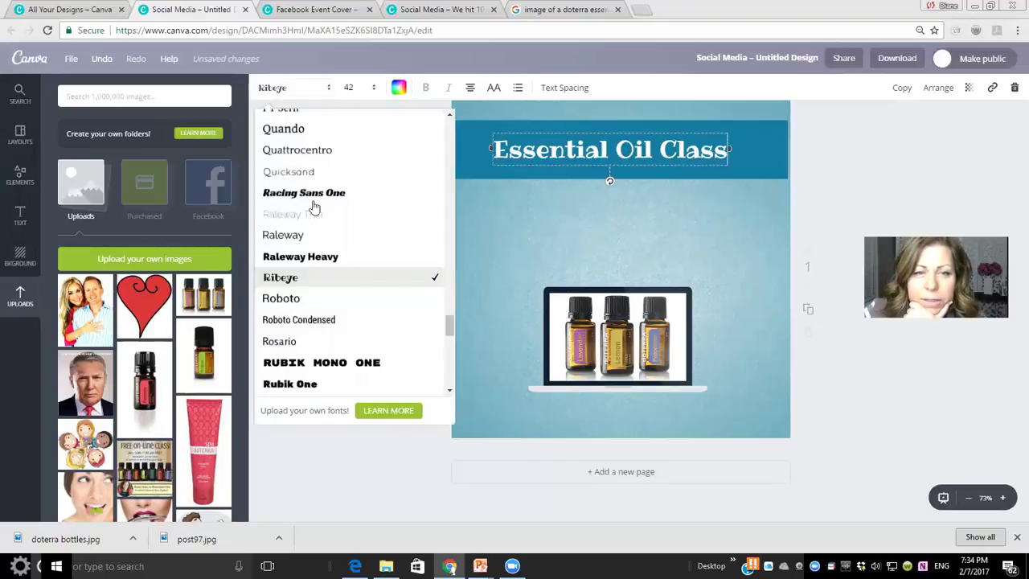
{"action": "left_click", "coordinate": [287, 259]}
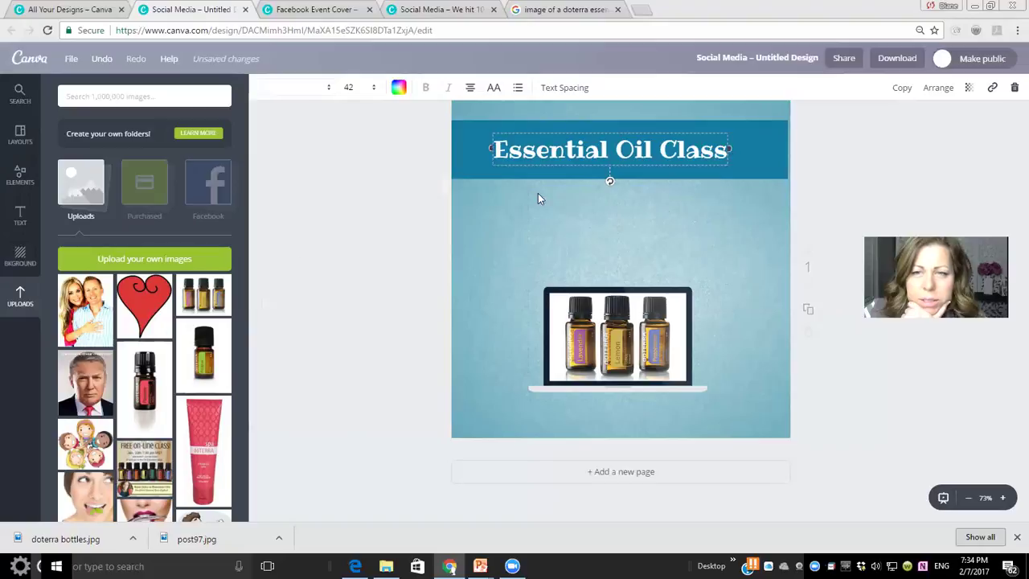
{"action": "left_click", "coordinate": [331, 90]}
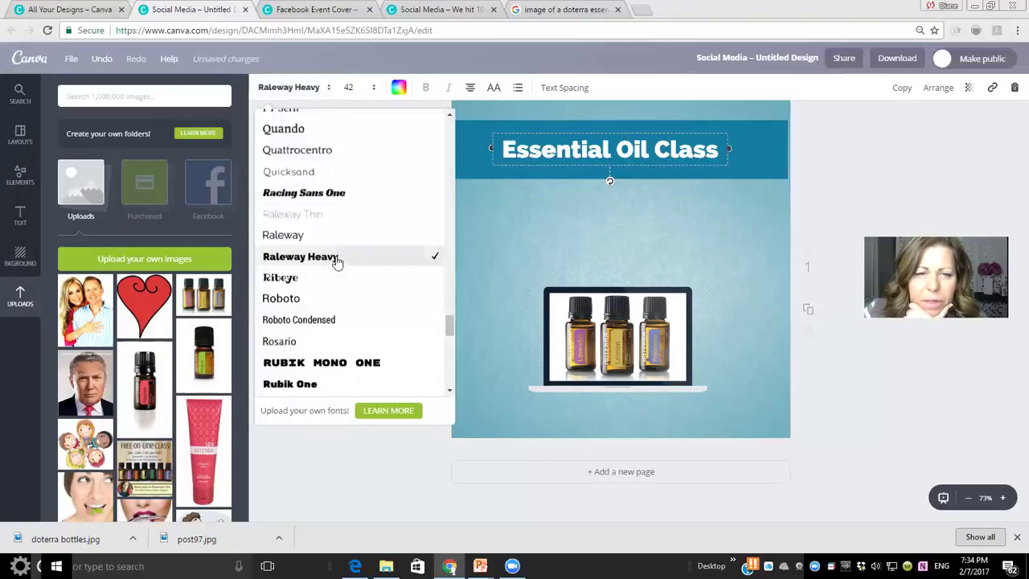
{"action": "scroll", "coordinate": [336, 273], "scroll_direction": "up", "scroll_amount": 4}
{"action": "scroll", "coordinate": [336, 277], "scroll_direction": "up", "scroll_amount": 5}
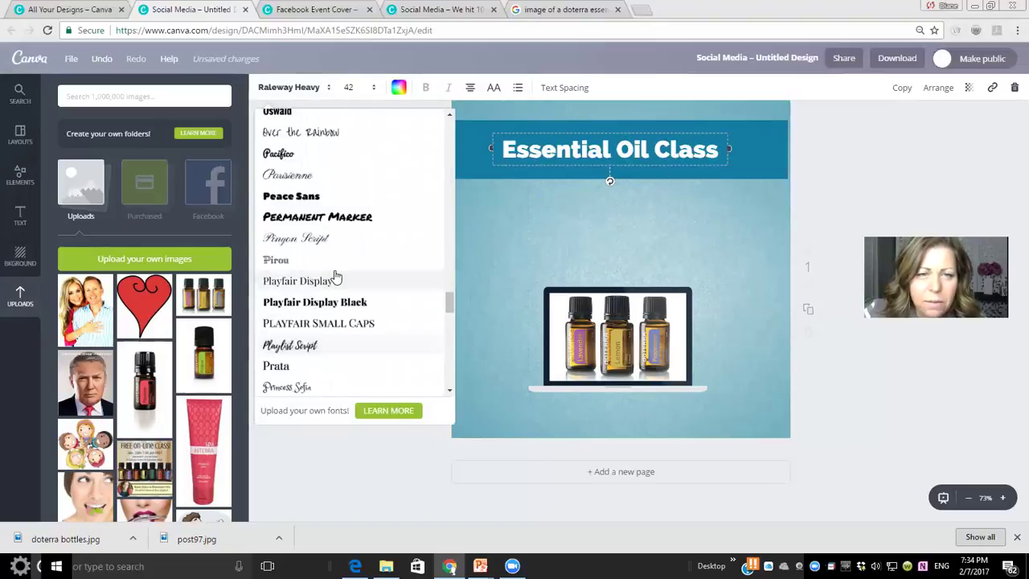
{"action": "scroll", "coordinate": [336, 276], "scroll_direction": "up", "scroll_amount": 4}
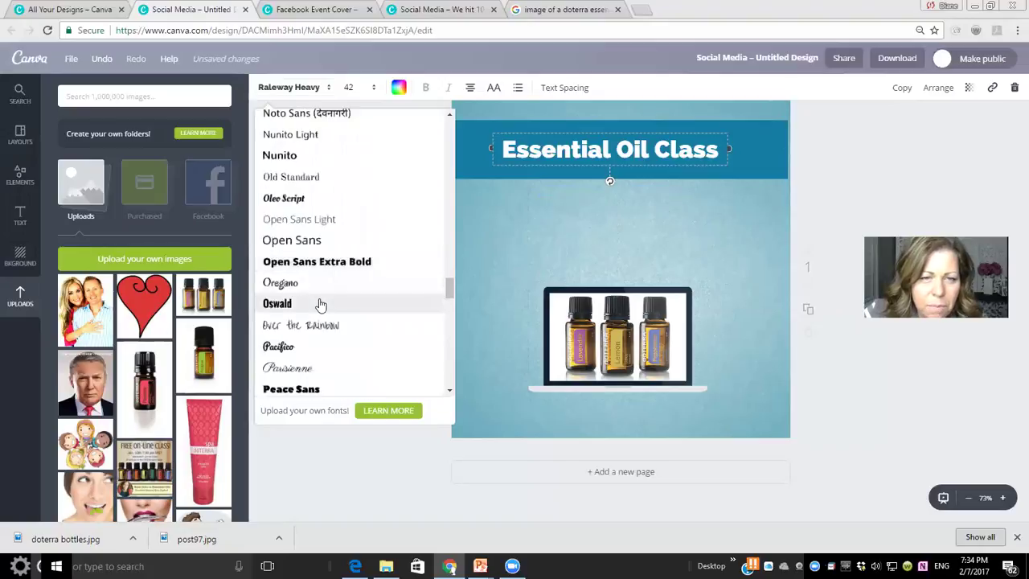
{"action": "scroll", "coordinate": [320, 303], "scroll_direction": "up", "scroll_amount": 2}
{"action": "scroll", "coordinate": [320, 303], "scroll_direction": "down", "scroll_amount": 6}
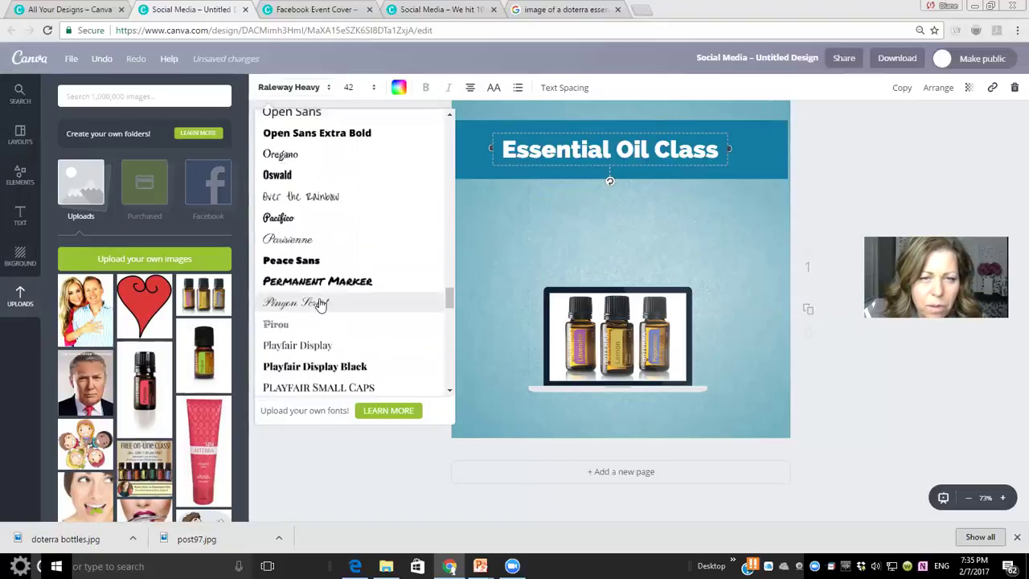
{"action": "left_click", "coordinate": [273, 219]}
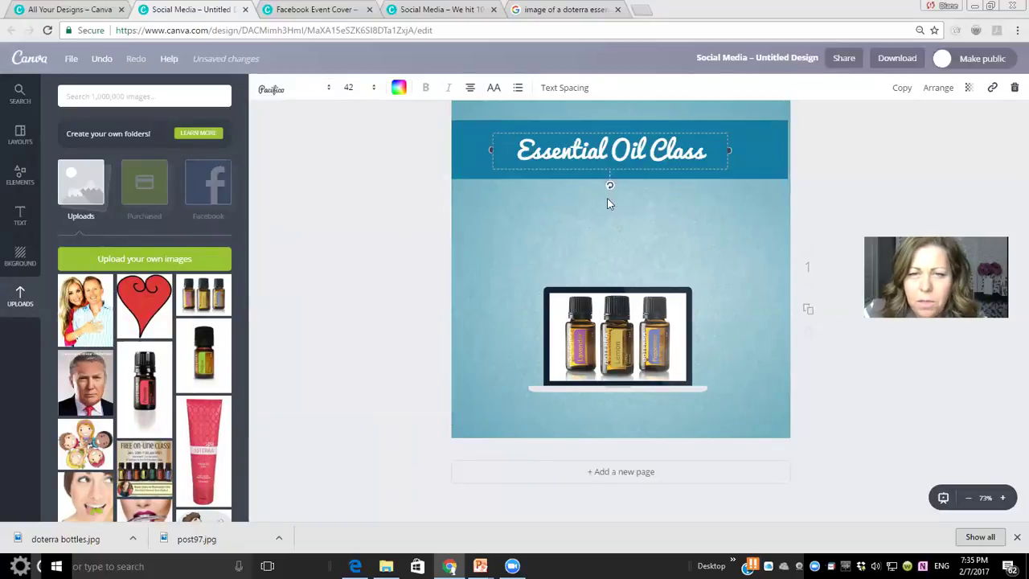
Step: Set the heading's font size to 56 and reposition it centrally within the blue banner
{"action": "left_click", "coordinate": [376, 90]}
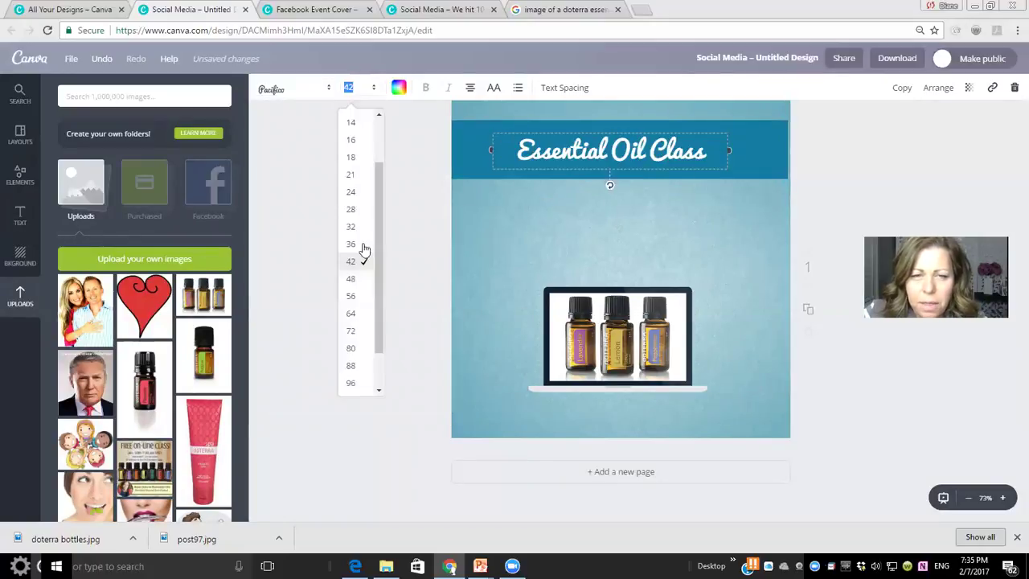
{"action": "left_click", "coordinate": [357, 295]}
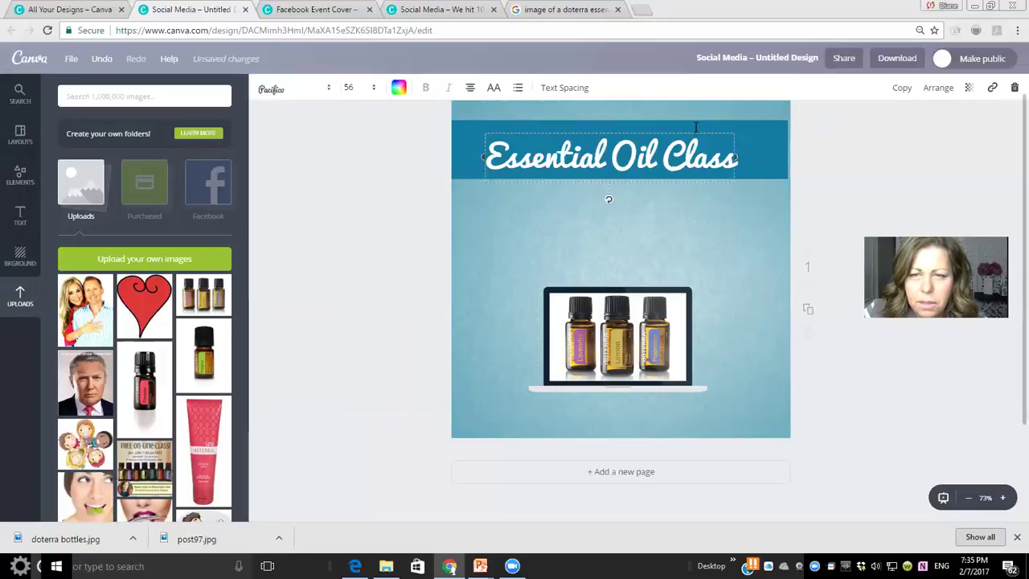
{"action": "left_click_drag", "start_coordinate": [695, 115], "coordinate": [705, 115]}
{"action": "left_click", "coordinate": [727, 239]}
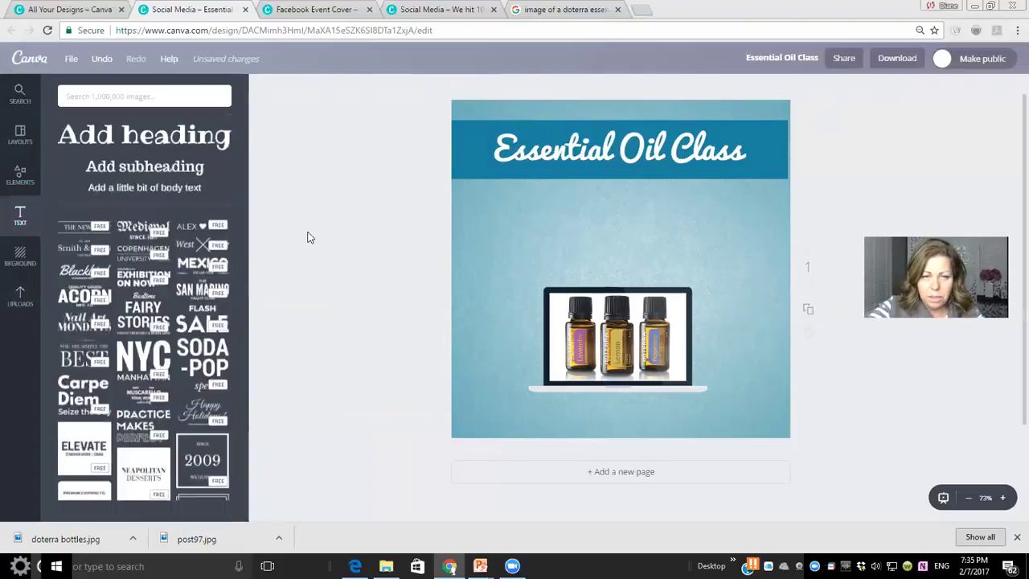
Step: Add a subheading between the banner and the laptop reading "Date: Feb. 15th" with "Time: 7:00" on a second line
{"action": "left_click_drag", "start_coordinate": [153, 193], "coordinate": [610, 210]}
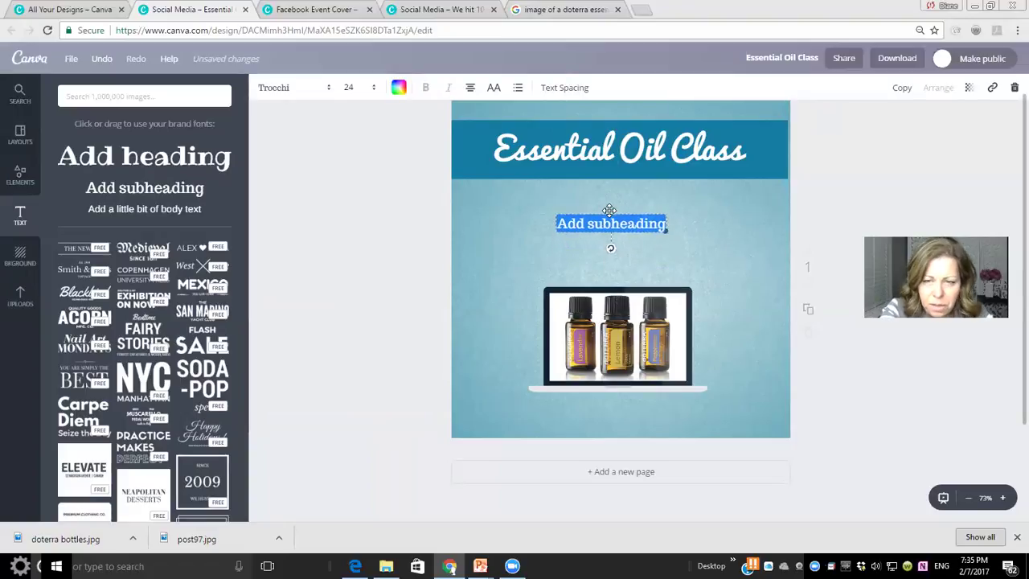
{"action": "type", "text": "DateL"}
{"action": "key", "text": "BackSpace"}
{"action": "type", "text": ":"}
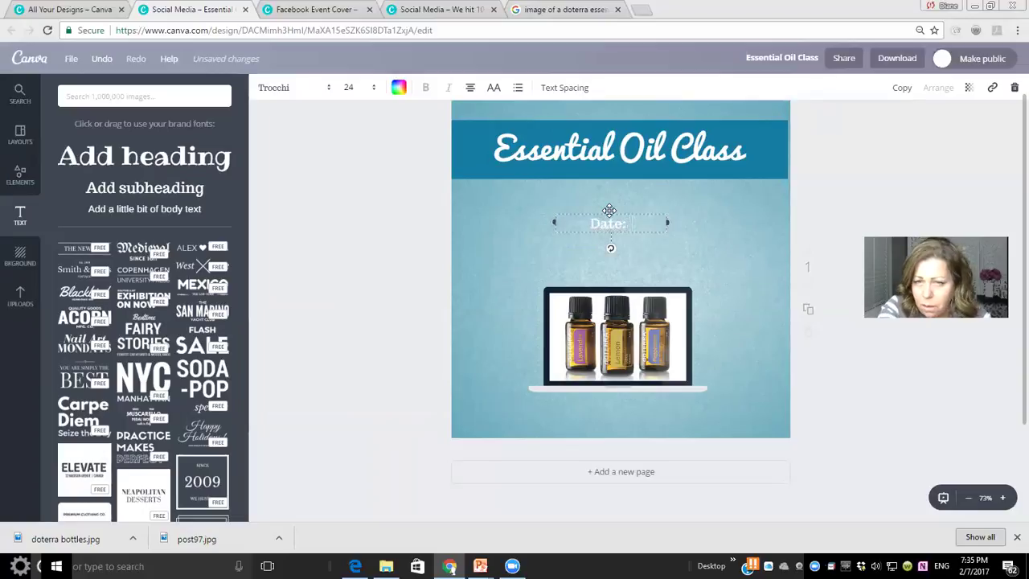
{"action": "type", "text": " Fe"}
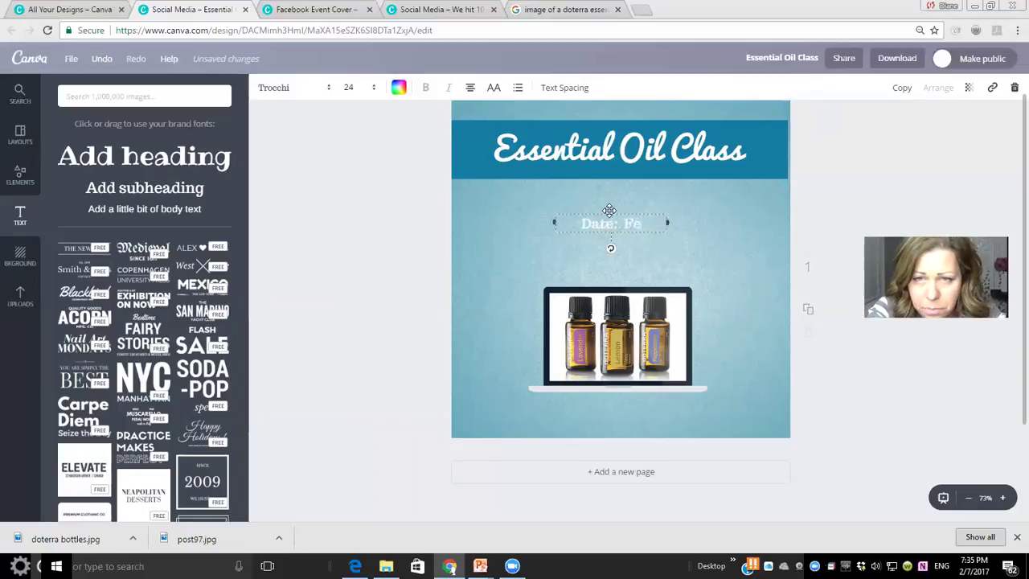
{"action": "type", "text": "b. 15th"}
{"action": "key", "text": "Return"}
{"action": "type", "text": "Time:"}
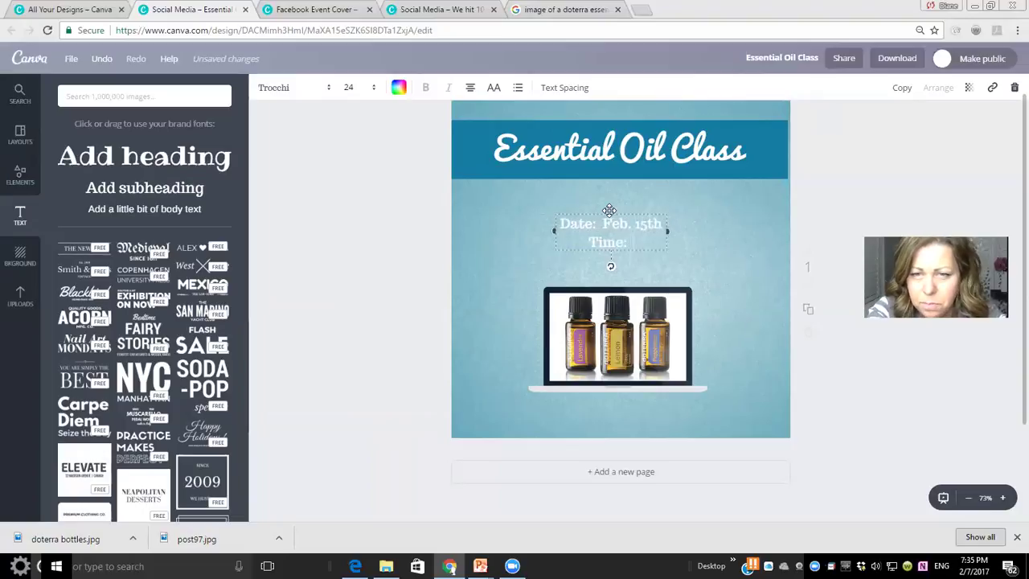
{"action": "type", "text": " 7:00"}
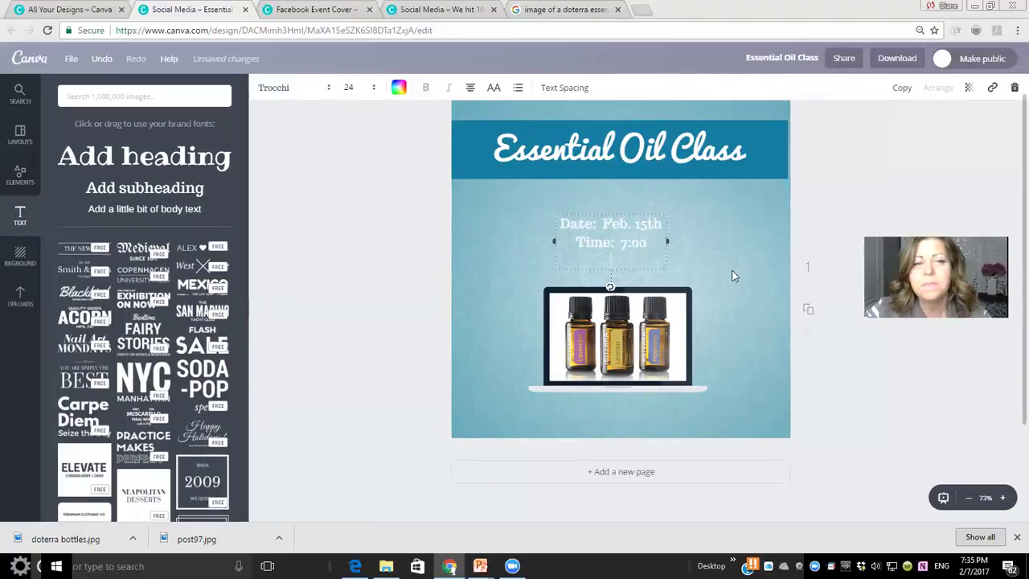
Step: Place the "The Gounelle Vineyard & Winery" text template mid-page and move the laptop with bottles to the page's lower-right corner
{"action": "scroll", "coordinate": [123, 394], "scroll_direction": "down", "scroll_amount": 2}
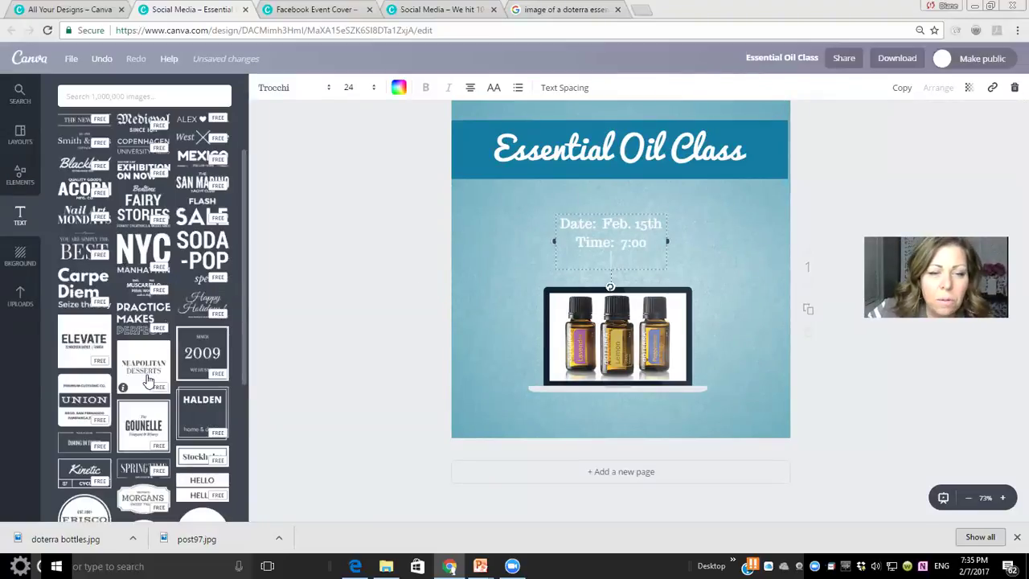
{"action": "scroll", "coordinate": [147, 377], "scroll_direction": "down", "scroll_amount": 1}
{"action": "left_click_drag", "start_coordinate": [149, 304], "coordinate": [442, 245]}
{"action": "left_click_drag", "start_coordinate": [683, 321], "coordinate": [862, 467]}
{"action": "left_click_drag", "start_coordinate": [546, 303], "coordinate": [620, 273]}
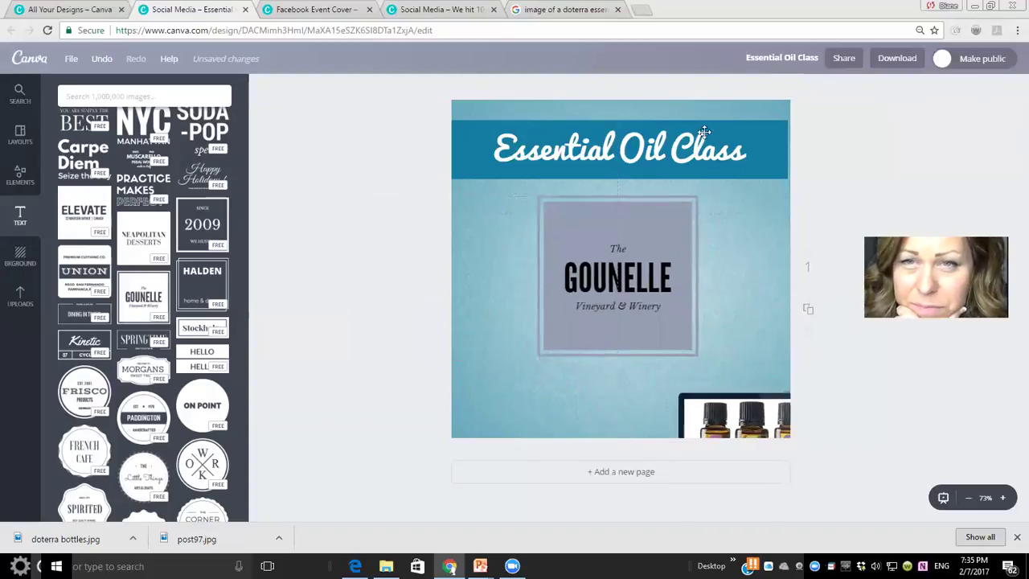
Step: Move the "Essential Oil Class" heading and blue banner to the foot of the page, and enlarge the Gounelle template above them
{"action": "left_click_drag", "start_coordinate": [734, 145], "coordinate": [703, 149]}
{"action": "left_click_drag", "start_coordinate": [698, 301], "coordinate": [698, 412]}
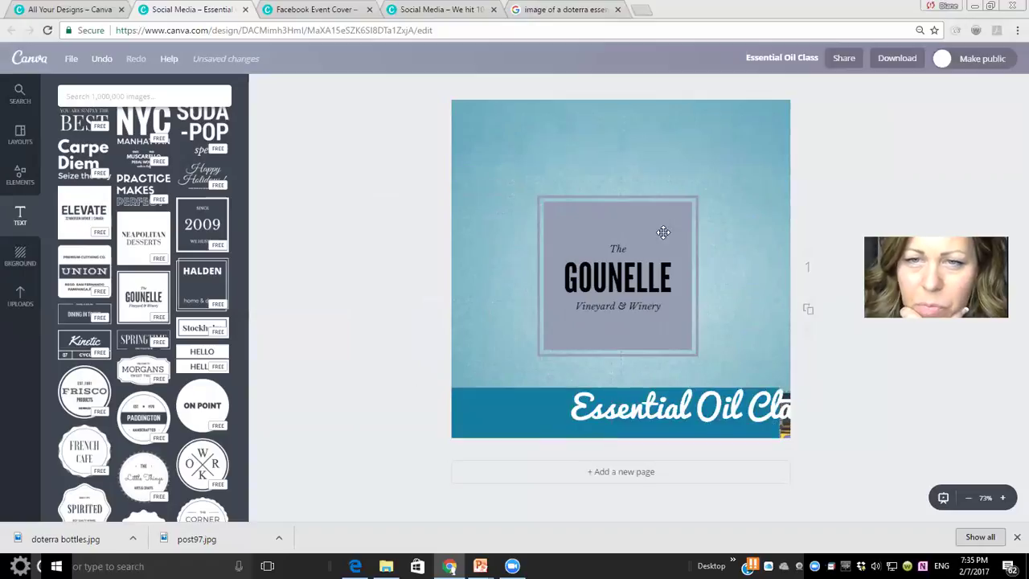
{"action": "left_click", "coordinate": [697, 195]}
{"action": "left_click_drag", "start_coordinate": [738, 155], "coordinate": [696, 177]}
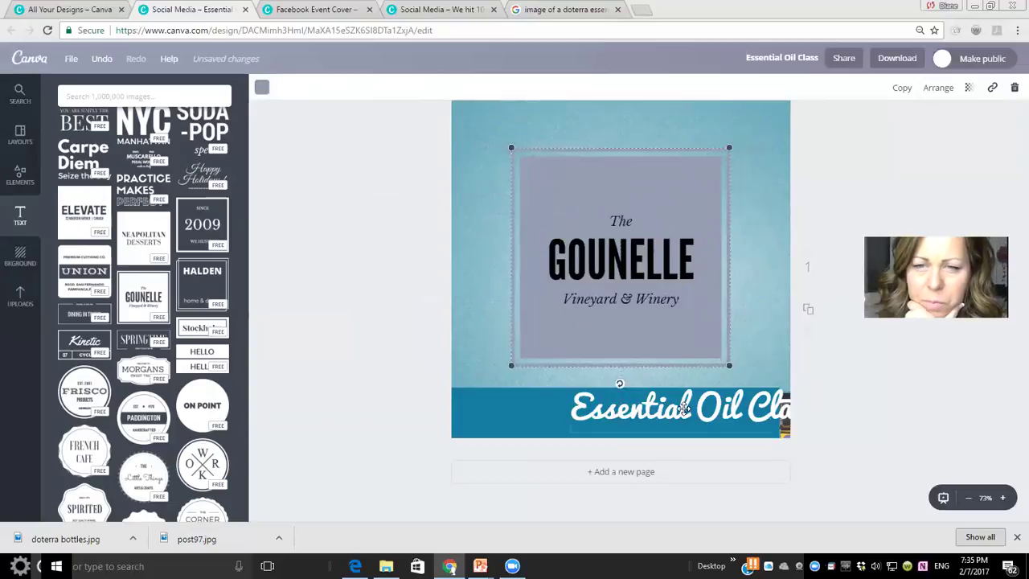
Step: Try orange and peach on the template's square frame, and set its colour to the custom pale green ecffe4
{"action": "left_click", "coordinate": [261, 87]}
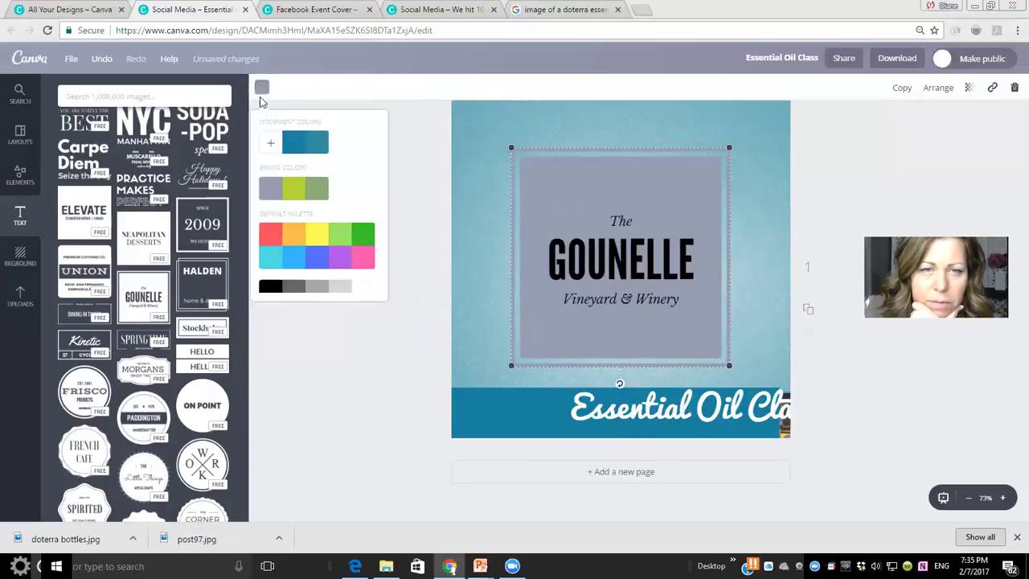
{"action": "left_click", "coordinate": [294, 234]}
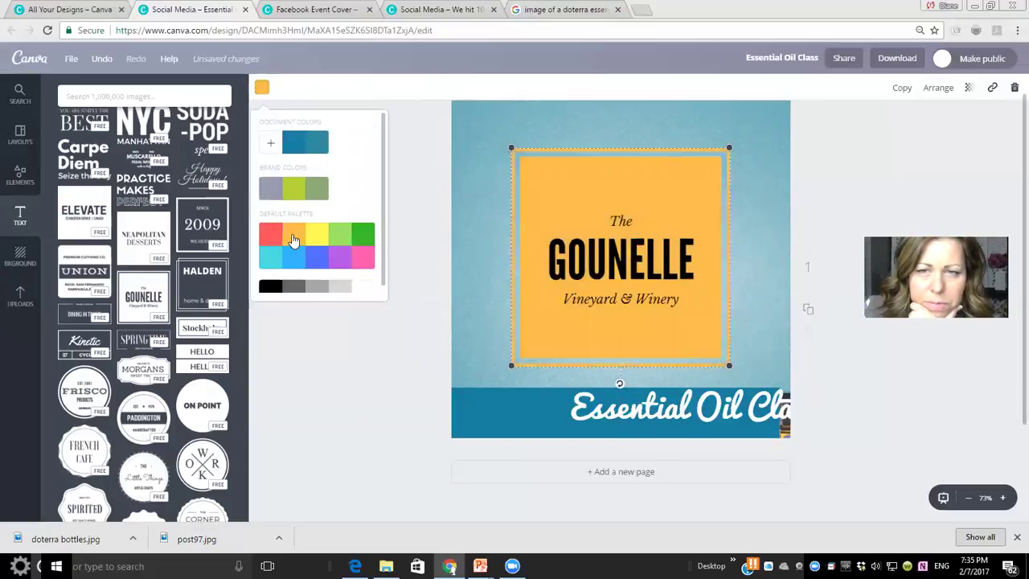
{"action": "left_click", "coordinate": [273, 146]}
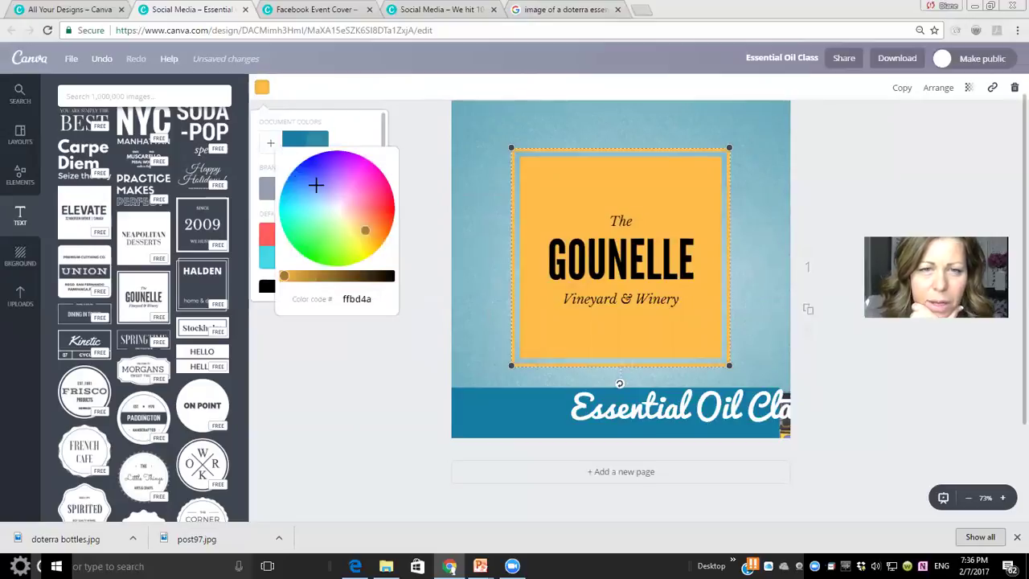
{"action": "left_click", "coordinate": [338, 218]}
{"action": "left_click_drag", "start_coordinate": [338, 218], "coordinate": [383, 267]}
{"action": "left_click", "coordinate": [356, 299]}
{"action": "type", "text": "ffe8cd"}
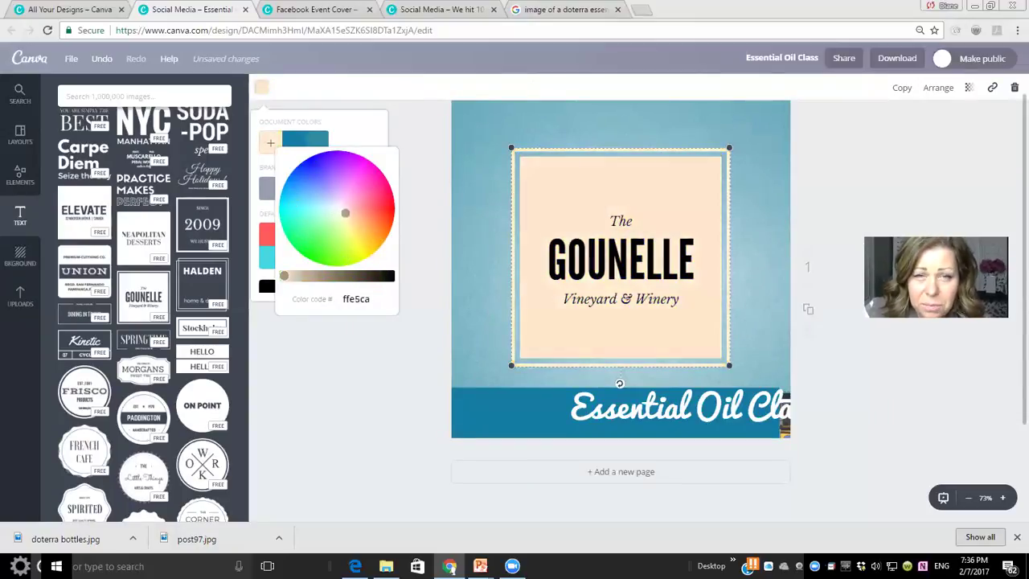
{"action": "key", "text": "BackSpace"}
{"action": "key", "text": "BackSpace"}
{"action": "key", "text": "BackSpace"}
{"action": "key", "text": "BackSpace"}
{"action": "key", "text": "BackSpace"}
{"action": "key", "text": "BackSpace"}
{"action": "type", "text": "ecffe4"}
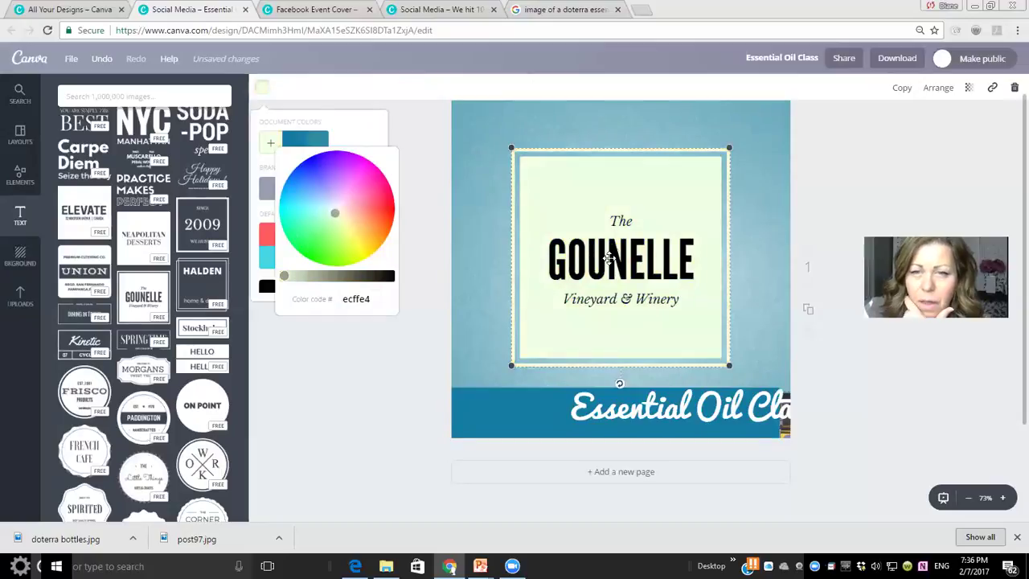
Step: Replace the word "GOUNELLE" in the template with "Essential Oil"
{"action": "left_click", "coordinate": [609, 255]}
{"action": "left_click", "coordinate": [627, 259]}
{"action": "double_click", "coordinate": [689, 260]}
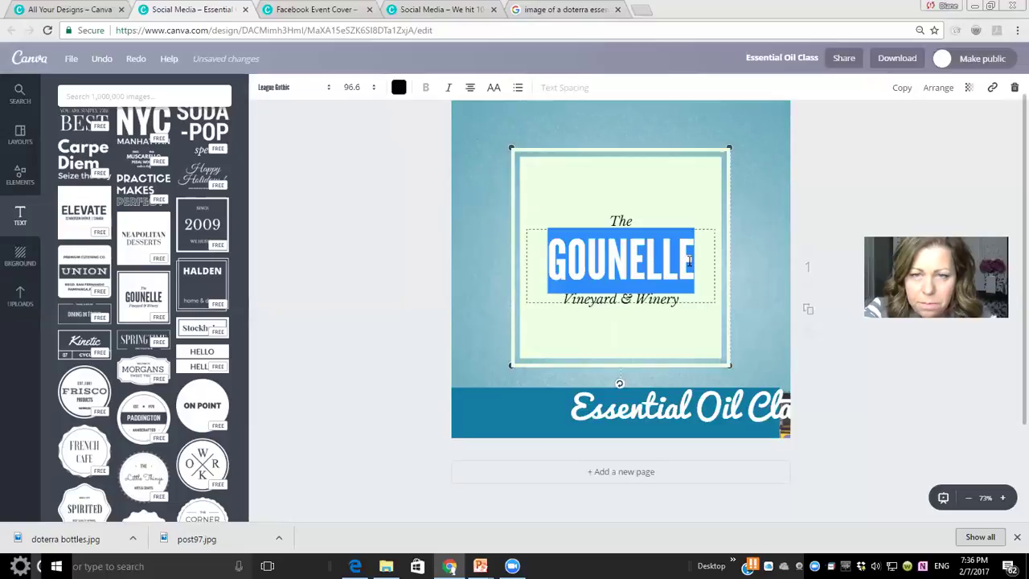
{"action": "type", "text": "Essentil"}
{"action": "key", "text": "BackSpace"}
{"action": "key", "text": "BackSpace"}
{"action": "type", "text": "ial Oil"}
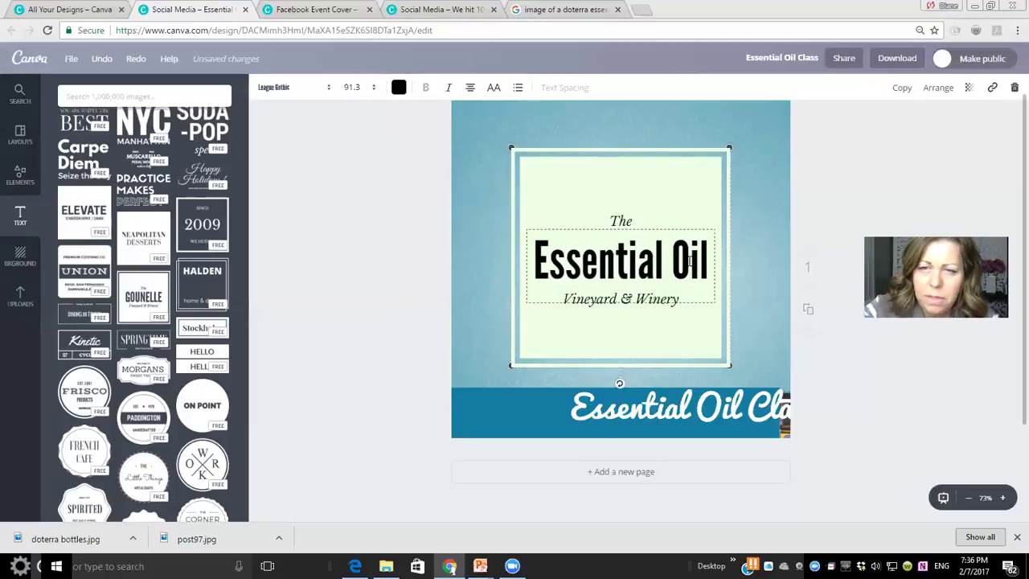
{"action": "key", "text": "Left"}
{"action": "key", "text": "Left"}
{"action": "key", "text": "Left"}
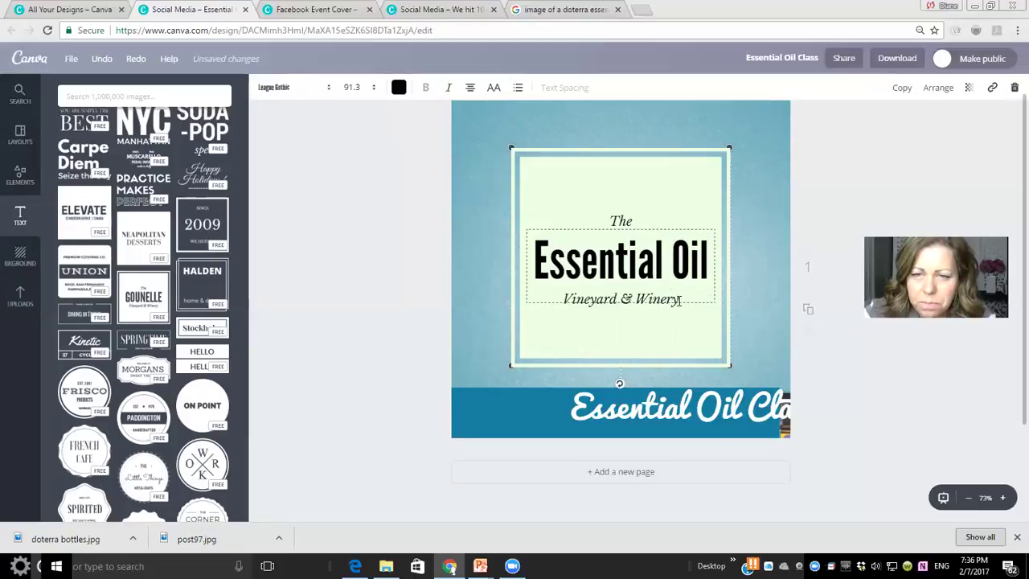
{"action": "key", "text": "Escape"}
Step: Try "Class" in place of the template's "Vineyard & Winery" line, and clear that line completely
{"action": "left_click", "coordinate": [620, 301]}
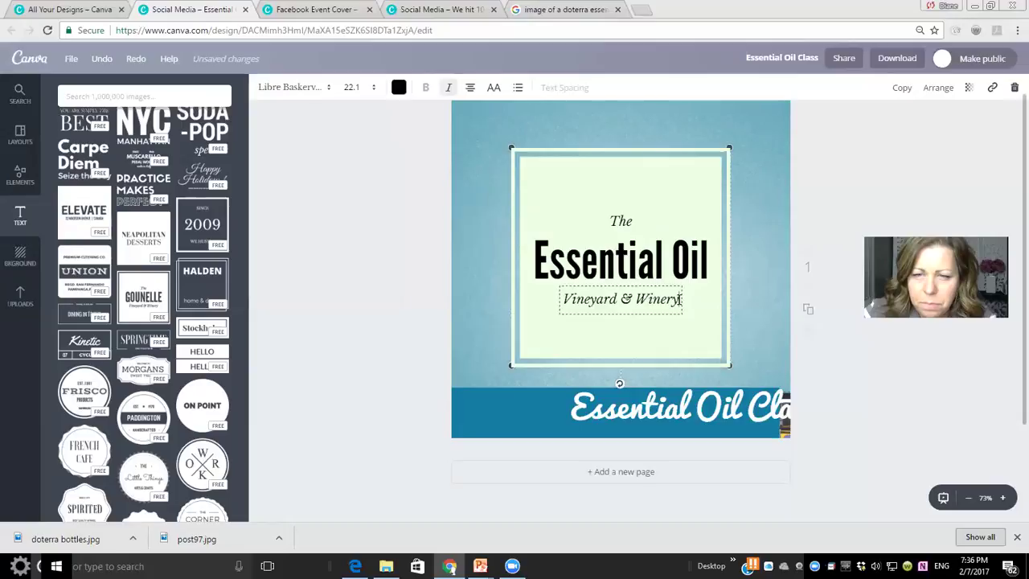
{"action": "key", "text": "BackSpace"}
{"action": "key", "text": "BackSpace"}
{"action": "key", "text": "BackSpace"}
{"action": "key", "text": "BackSpace"}
{"action": "key", "text": "BackSpace"}
{"action": "key", "text": "BackSpace"}
{"action": "key", "text": "BackSpace"}
{"action": "key", "text": "BackSpace"}
{"action": "key", "text": "BackSpace"}
{"action": "key", "text": "BackSpace"}
{"action": "key", "text": "BackSpace"}
{"action": "key", "text": "BackSpace"}
{"action": "key", "text": "BackSpace"}
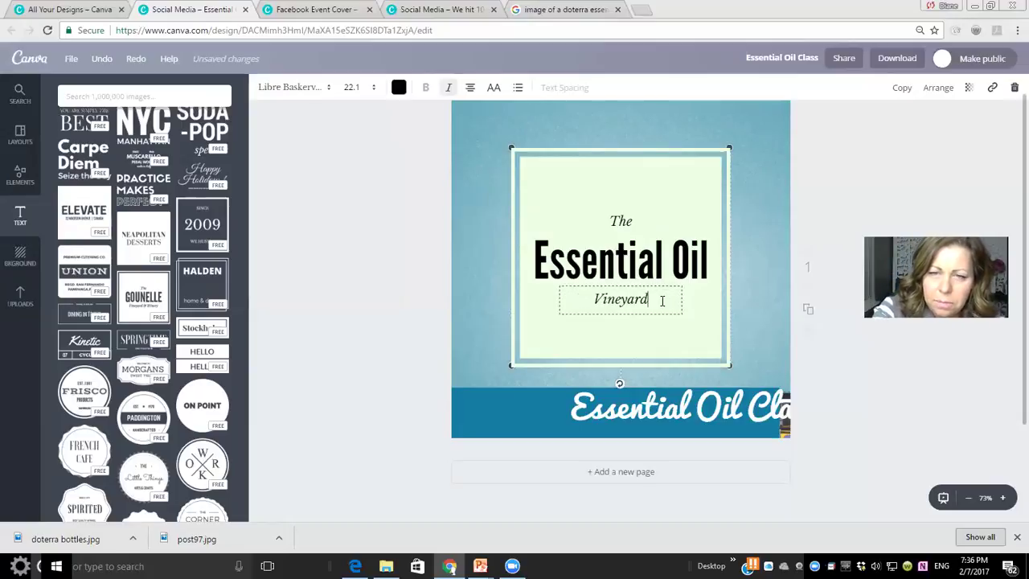
{"action": "key", "text": "BackSpace"}
{"action": "key", "text": "BackSpace"}
{"action": "key", "text": "BackSpace"}
{"action": "key", "text": "BackSpace"}
{"action": "type", "text": "Class"}
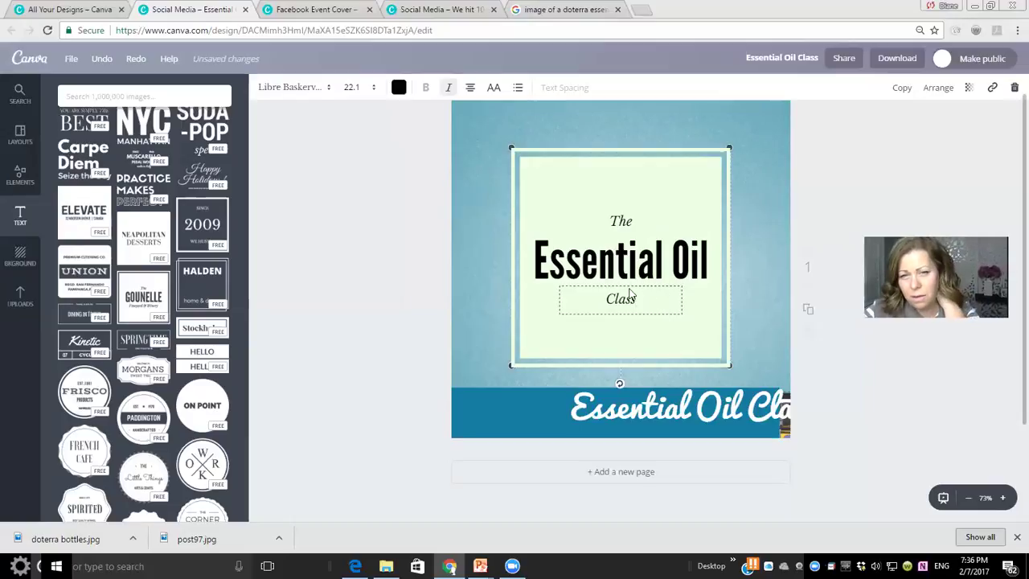
{"action": "key", "text": "BackSpace"}
{"action": "key", "text": "BackSpace"}
{"action": "key", "text": "BackSpace"}
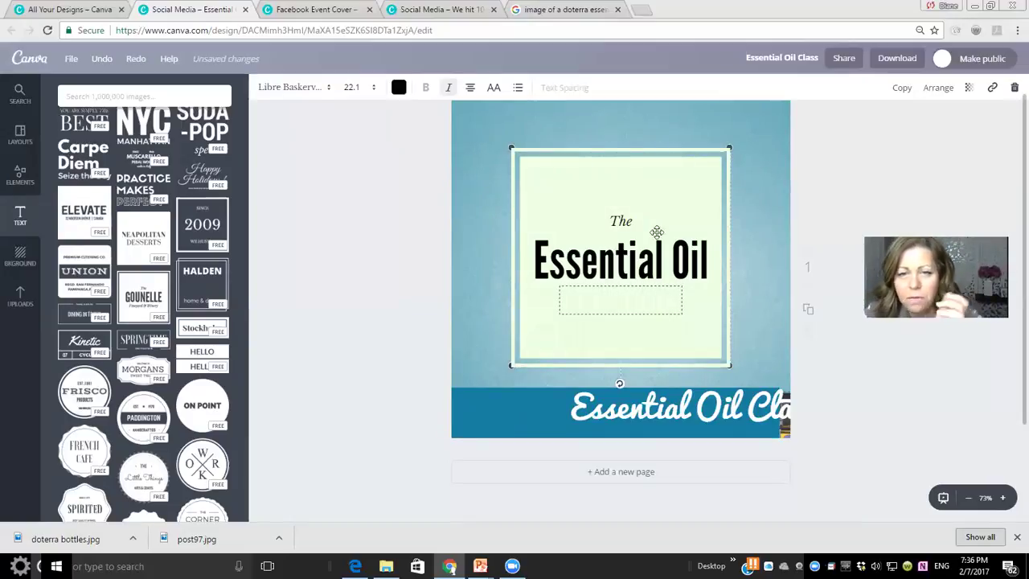
Step: Add a subheading directly beneath "Essential Oil" in the green square with the text "Class"
{"action": "scroll", "coordinate": [144, 241], "scroll_direction": "up", "scroll_amount": 3}
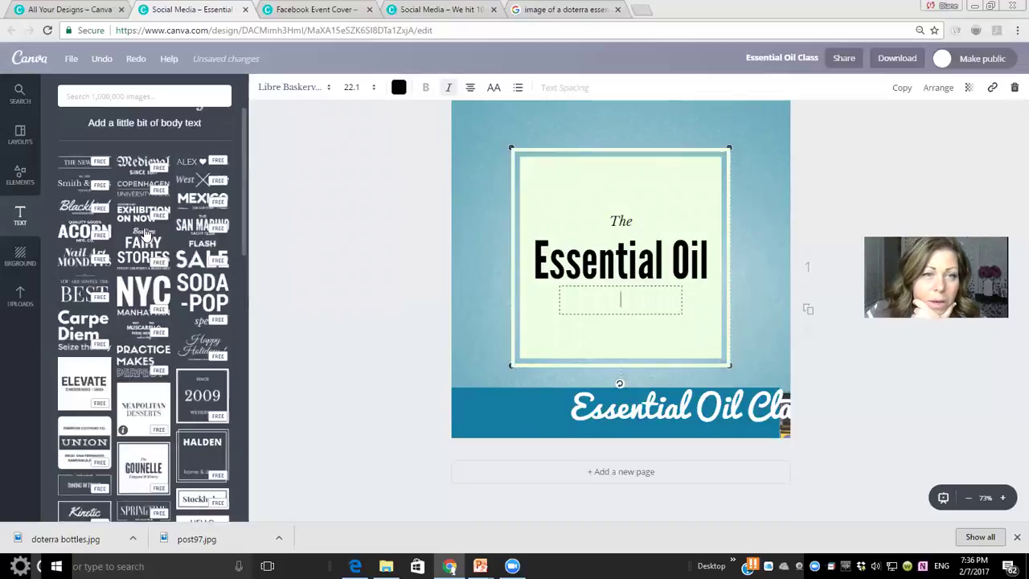
{"action": "left_click", "coordinate": [157, 193]}
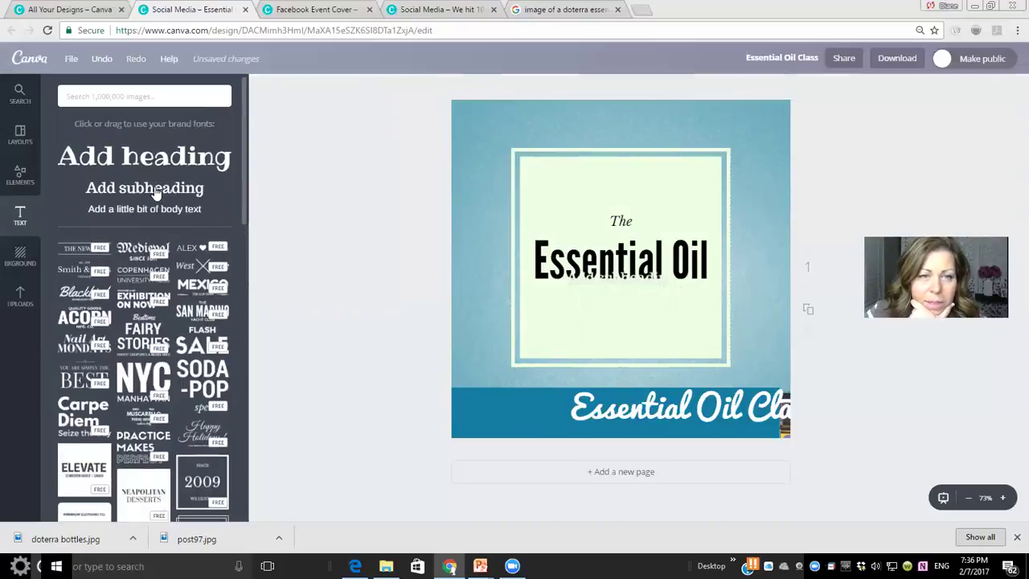
{"action": "left_click", "coordinate": [615, 274]}
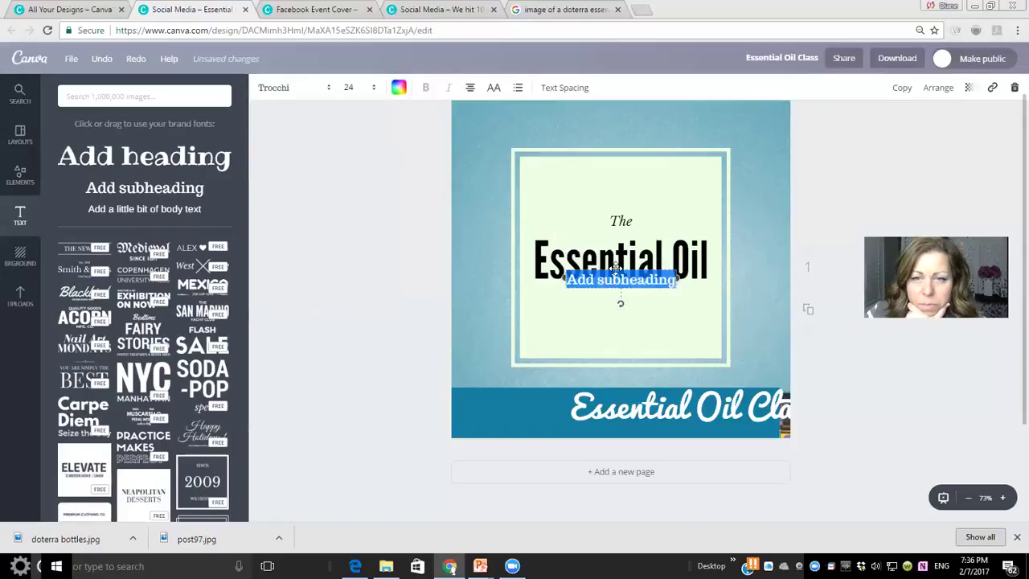
{"action": "left_click_drag", "start_coordinate": [617, 275], "coordinate": [619, 284]}
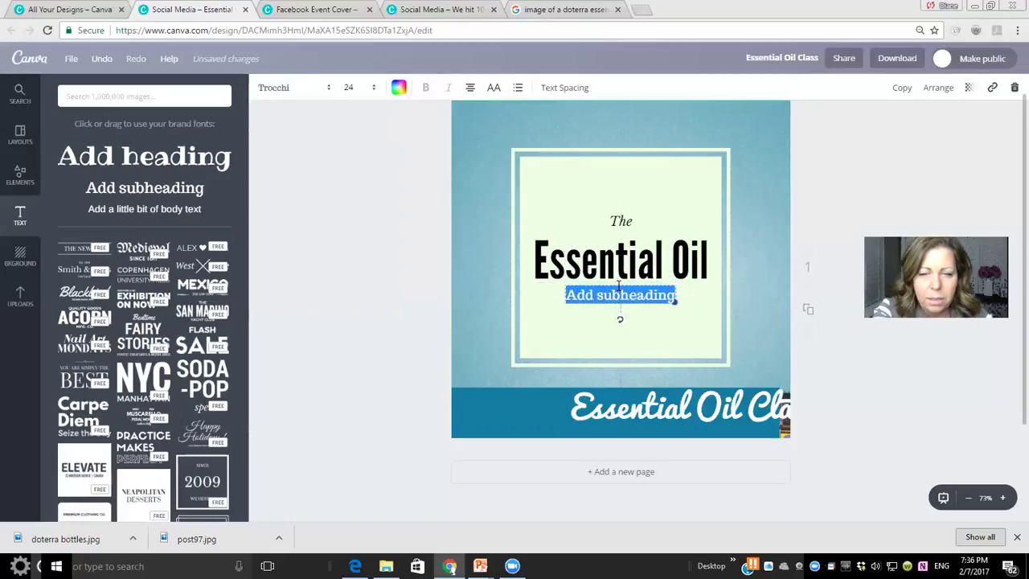
{"action": "key", "text": "BackSpace"}
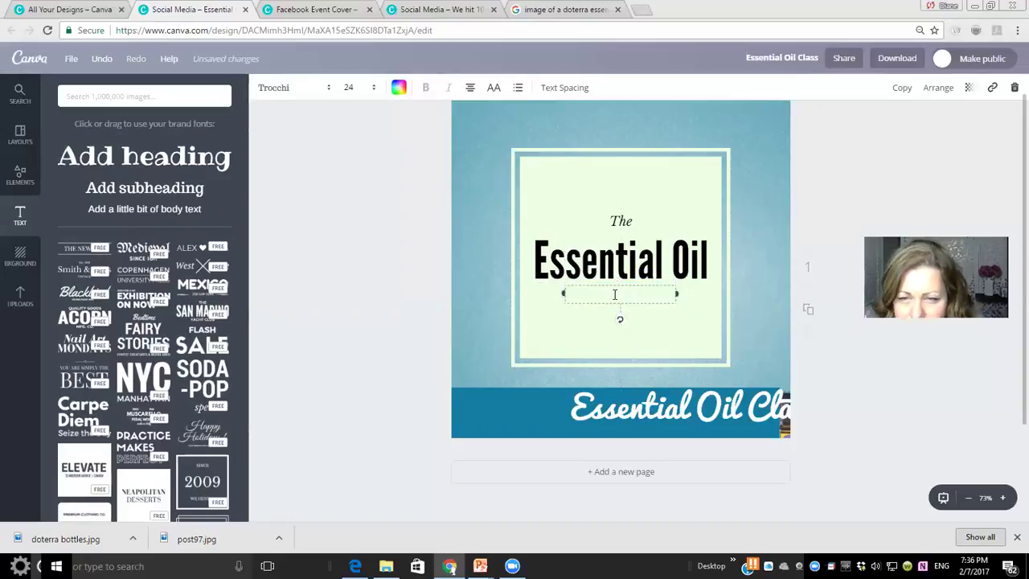
{"action": "type", "text": "Class"}
Step: Set the colour of the "Class" subheading to black
{"action": "key", "text": "ctrl+a"}
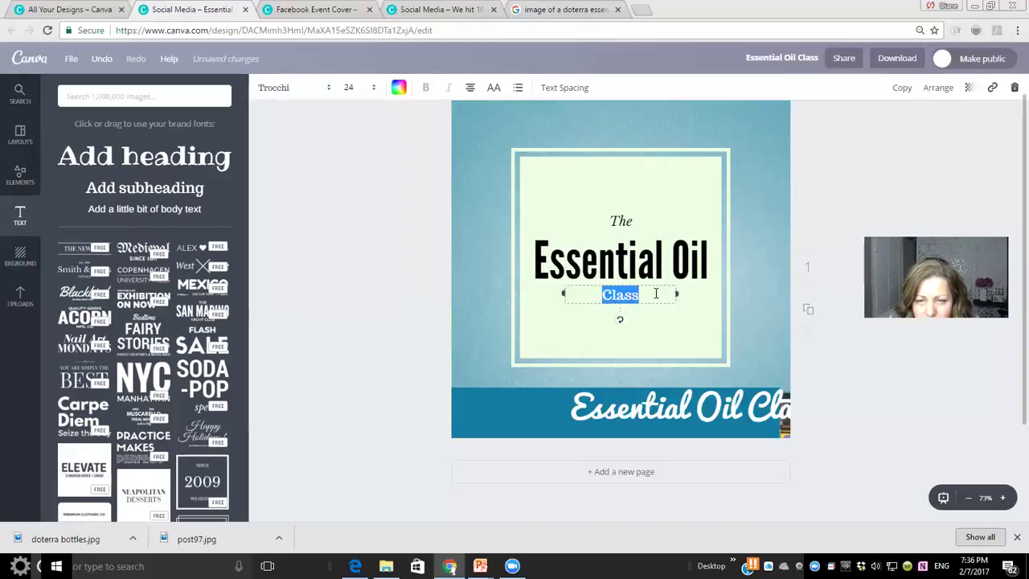
{"action": "left_click", "coordinate": [399, 87]}
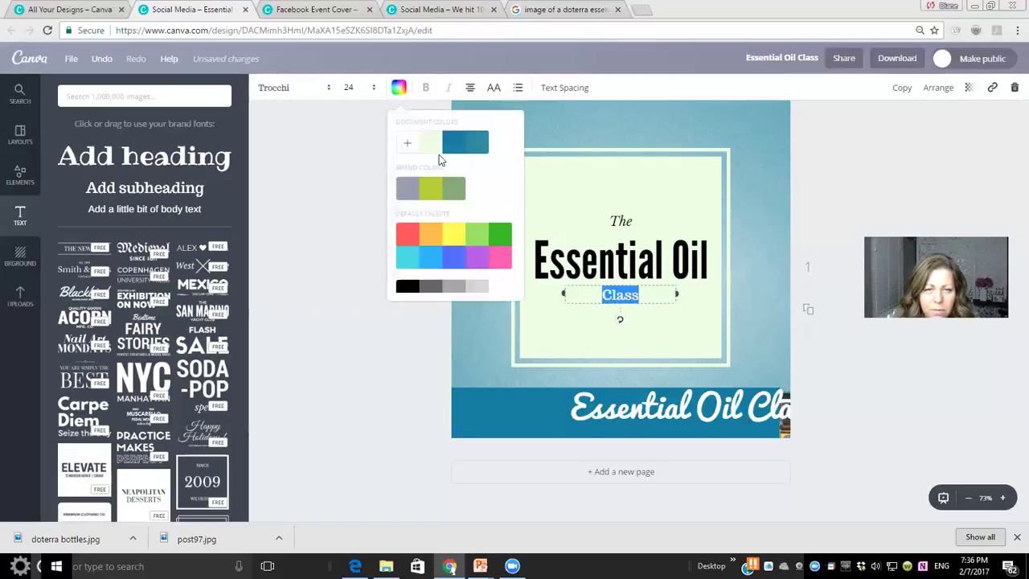
{"action": "left_click", "coordinate": [430, 287]}
{"action": "left_click", "coordinate": [408, 287]}
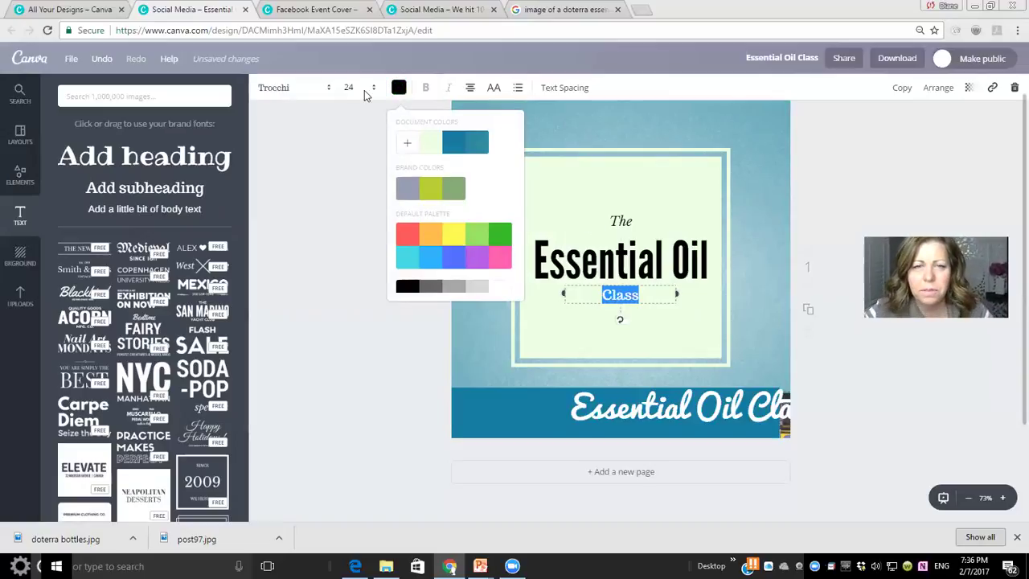
{"action": "left_click", "coordinate": [640, 312]}
{"action": "left_click", "coordinate": [640, 312]}
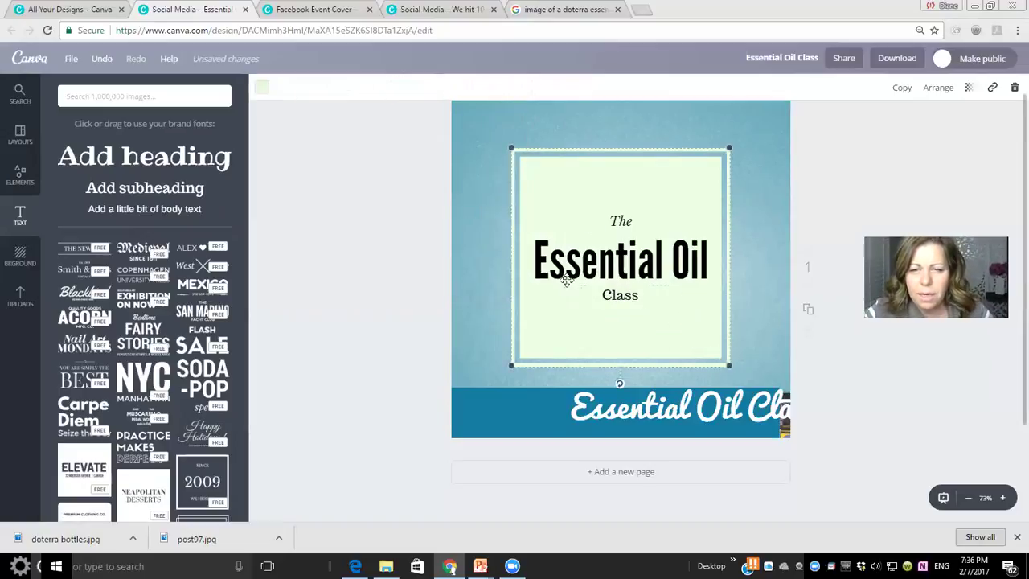
Step: Set the font of the "Class" subheading in the green square to Allura
{"action": "left_click", "coordinate": [635, 295]}
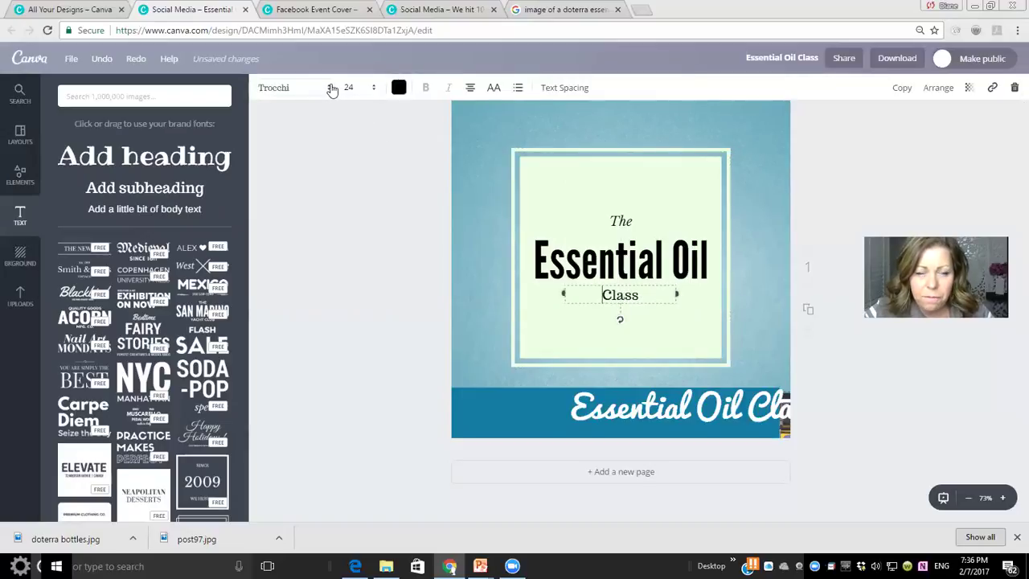
{"action": "left_click", "coordinate": [330, 88]}
{"action": "scroll", "coordinate": [321, 264], "scroll_direction": "down", "scroll_amount": 3}
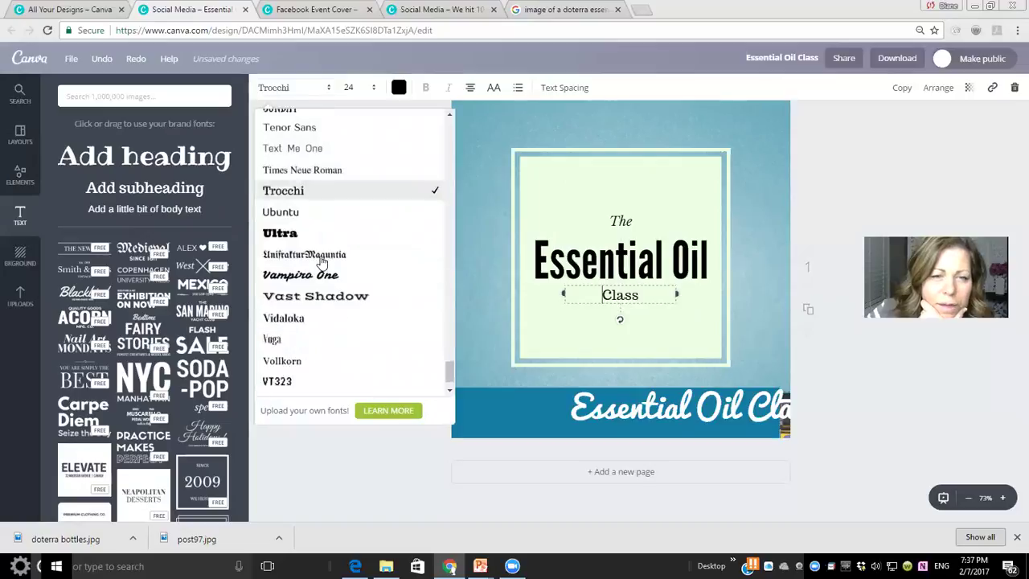
{"action": "scroll", "coordinate": [321, 264], "scroll_direction": "up", "scroll_amount": 15}
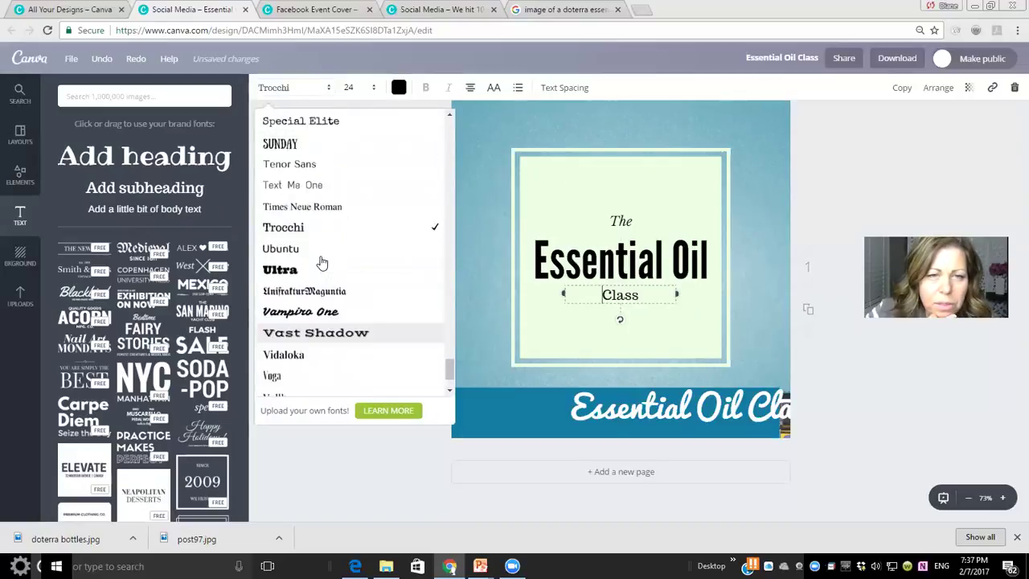
{"action": "scroll", "coordinate": [322, 263], "scroll_direction": "up", "scroll_amount": 15}
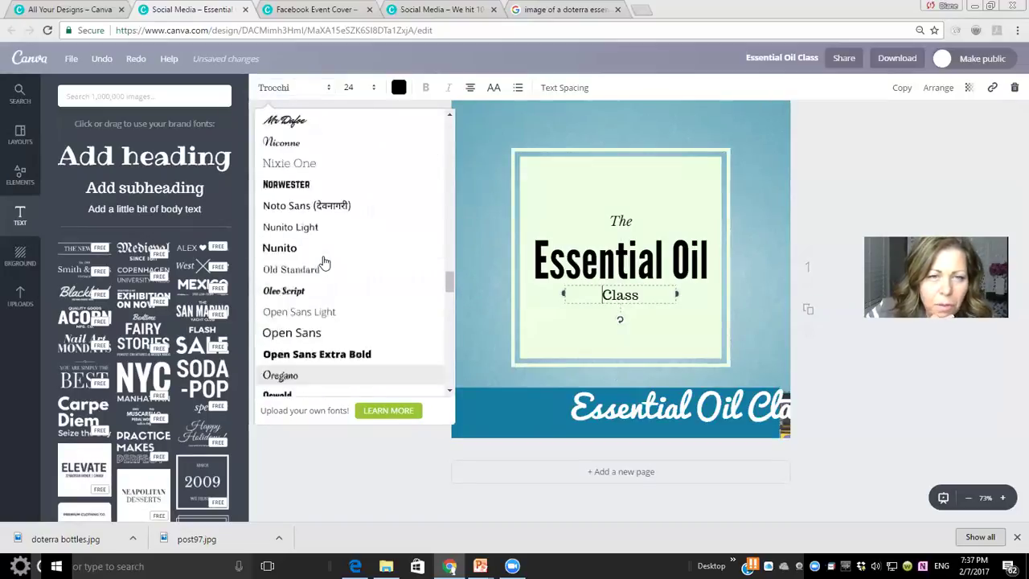
{"action": "scroll", "coordinate": [324, 264], "scroll_direction": "up", "scroll_amount": 15}
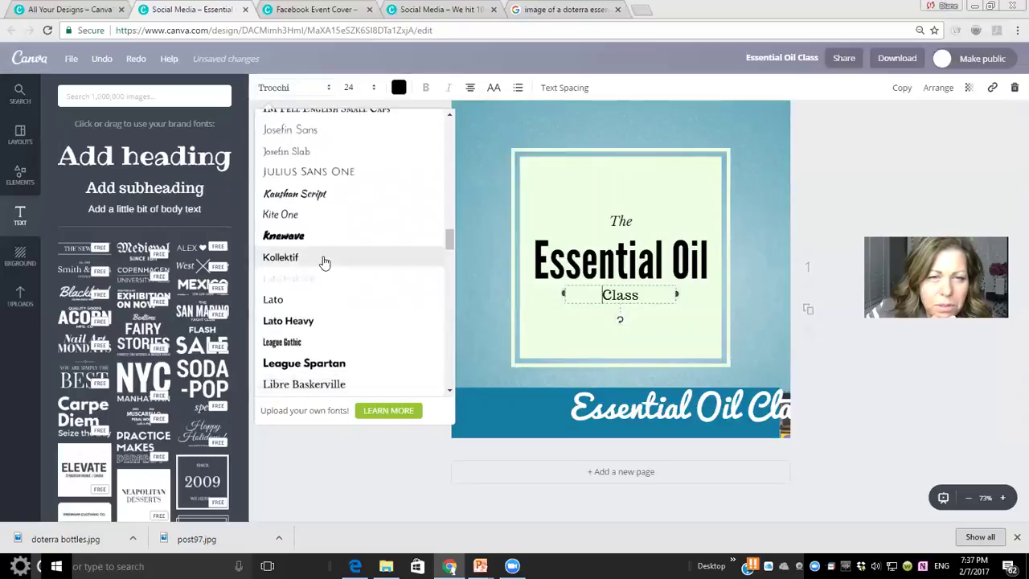
{"action": "scroll", "coordinate": [324, 264], "scroll_direction": "up", "scroll_amount": 15}
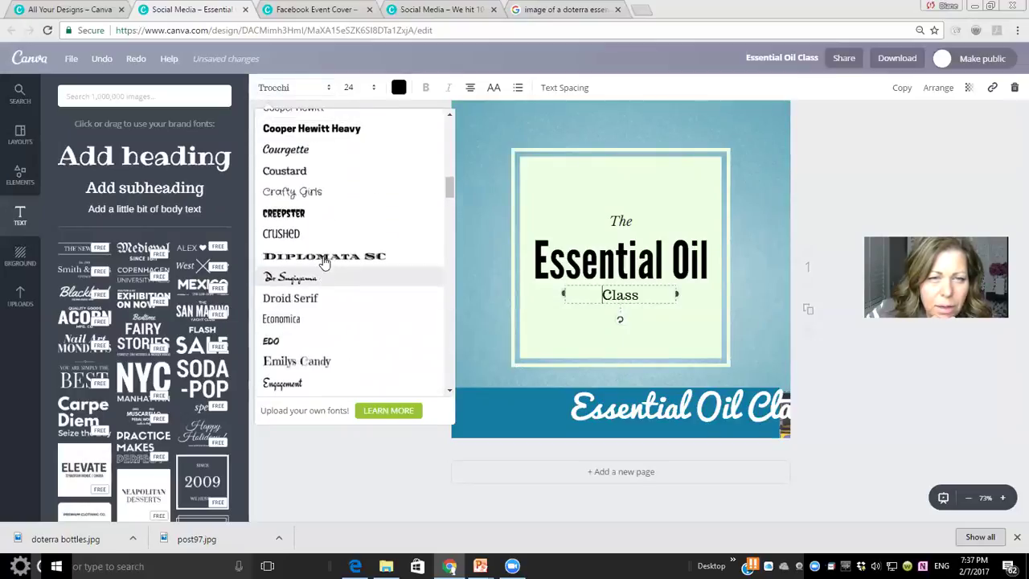
{"action": "scroll", "coordinate": [324, 264], "scroll_direction": "up", "scroll_amount": 4}
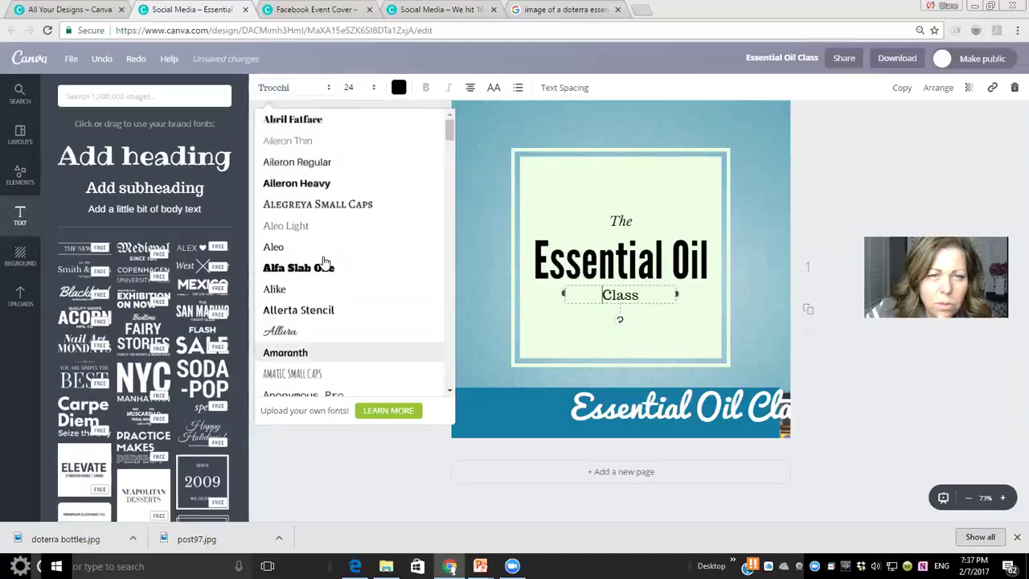
{"action": "scroll", "coordinate": [324, 264], "scroll_direction": "down", "scroll_amount": 3}
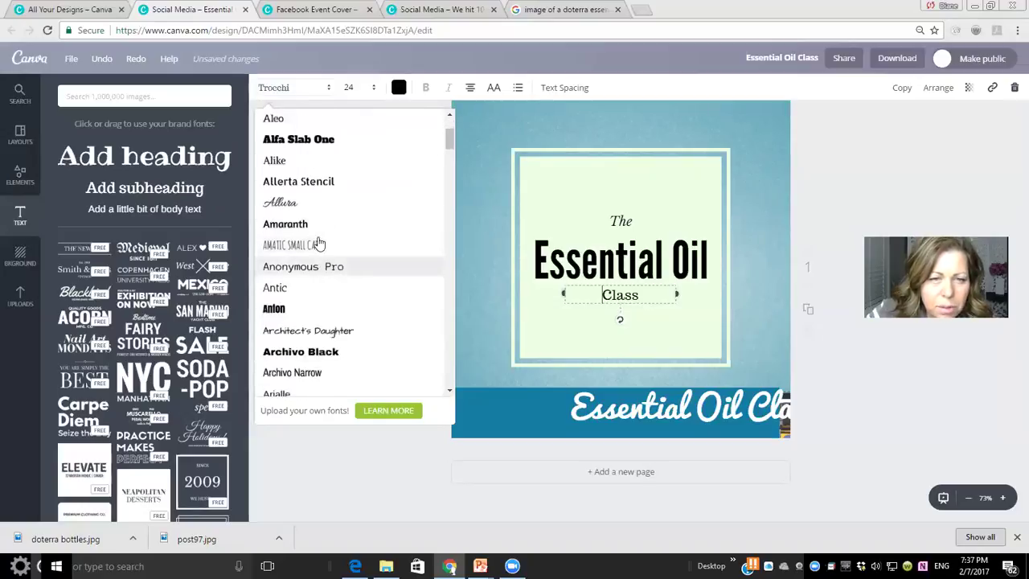
{"action": "left_click", "coordinate": [294, 205]}
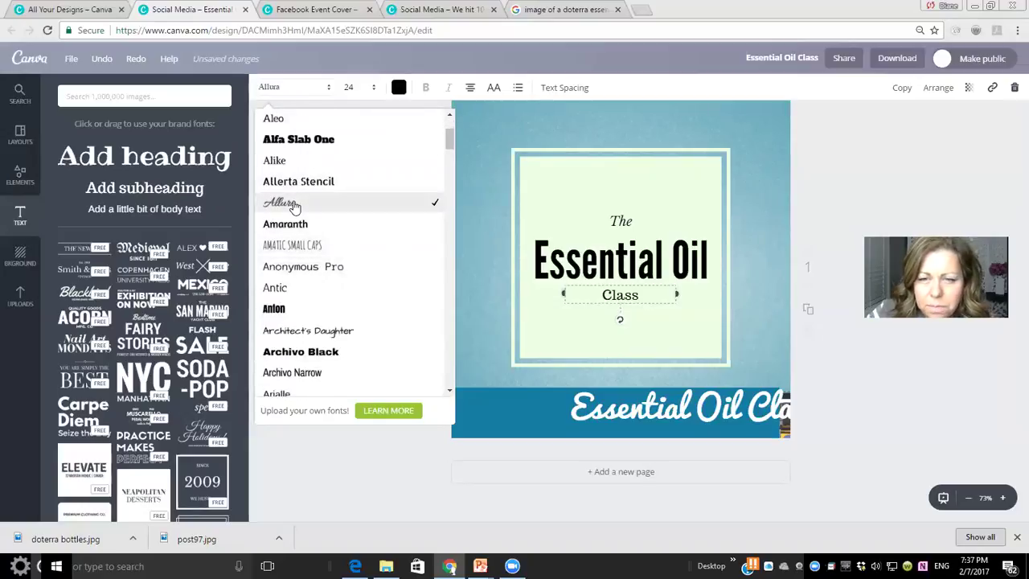
Step: Set the font size of the "Class" subheading to 56 and move it up close beneath "Essential Oil", horizontally centred
{"action": "left_click", "coordinate": [373, 88]}
{"action": "left_click", "coordinate": [354, 342]}
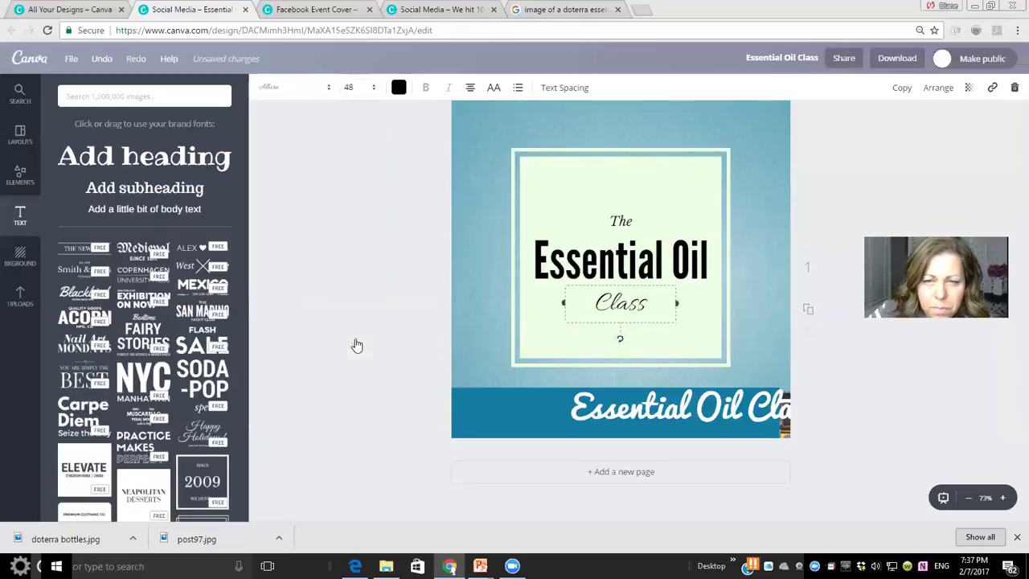
{"action": "left_click", "coordinate": [373, 88]}
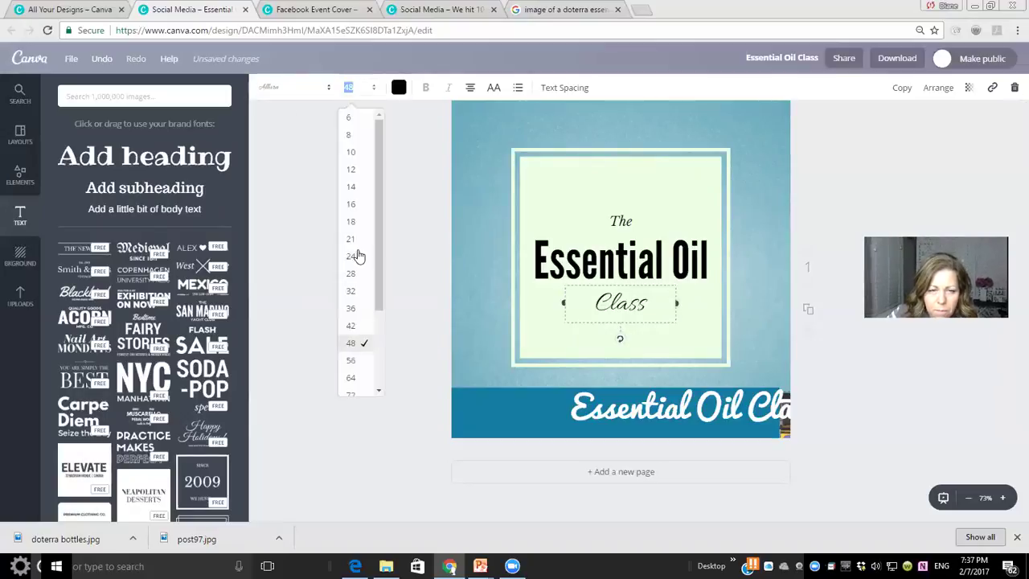
{"action": "left_click", "coordinate": [351, 361]}
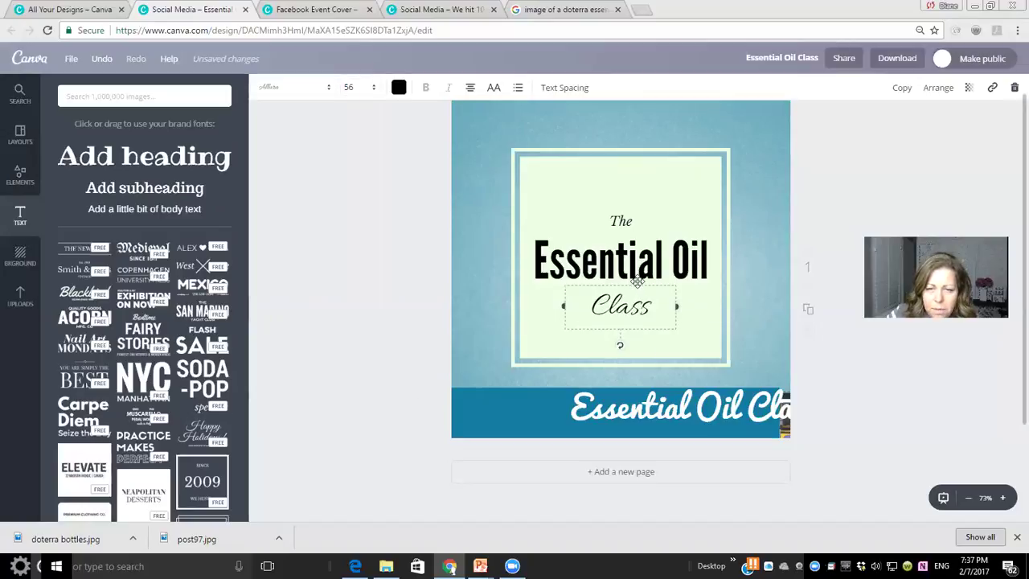
{"action": "left_click_drag", "start_coordinate": [637, 281], "coordinate": [637, 270]}
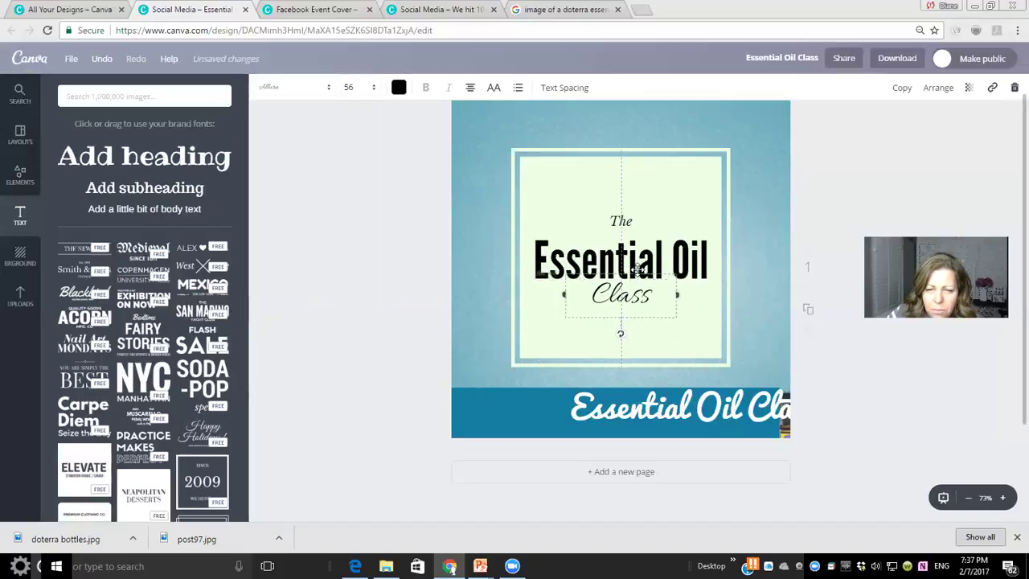
{"action": "left_click", "coordinate": [746, 193]}
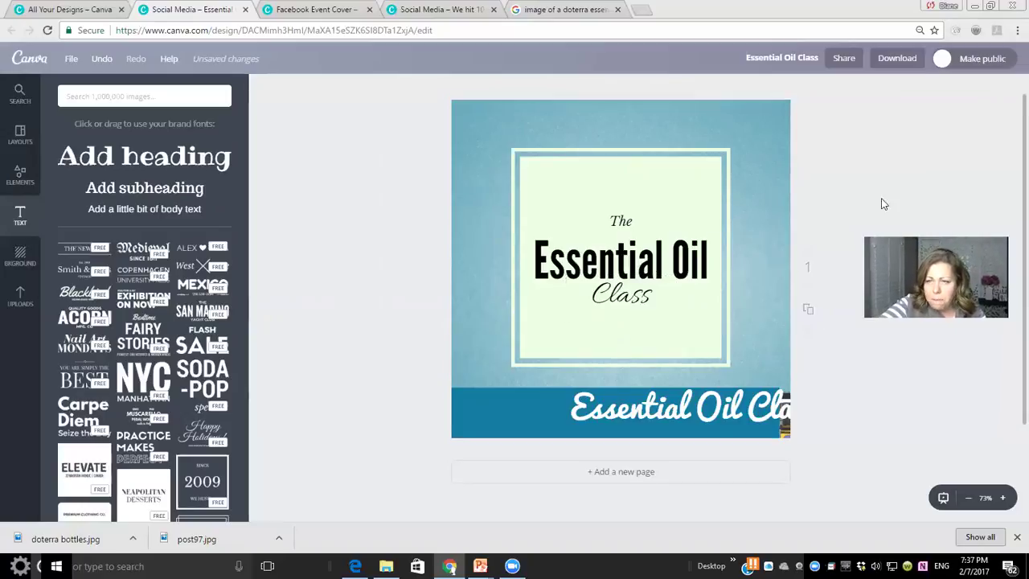
{"action": "double_click", "coordinate": [622, 298]}
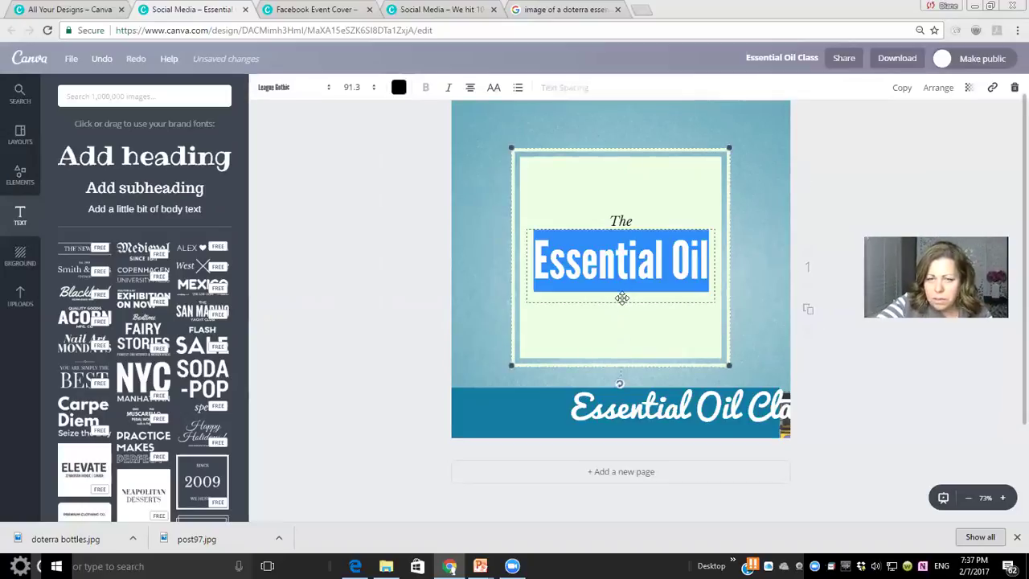
{"action": "double_click", "coordinate": [626, 309]}
{"action": "key", "text": "BackSpace"}
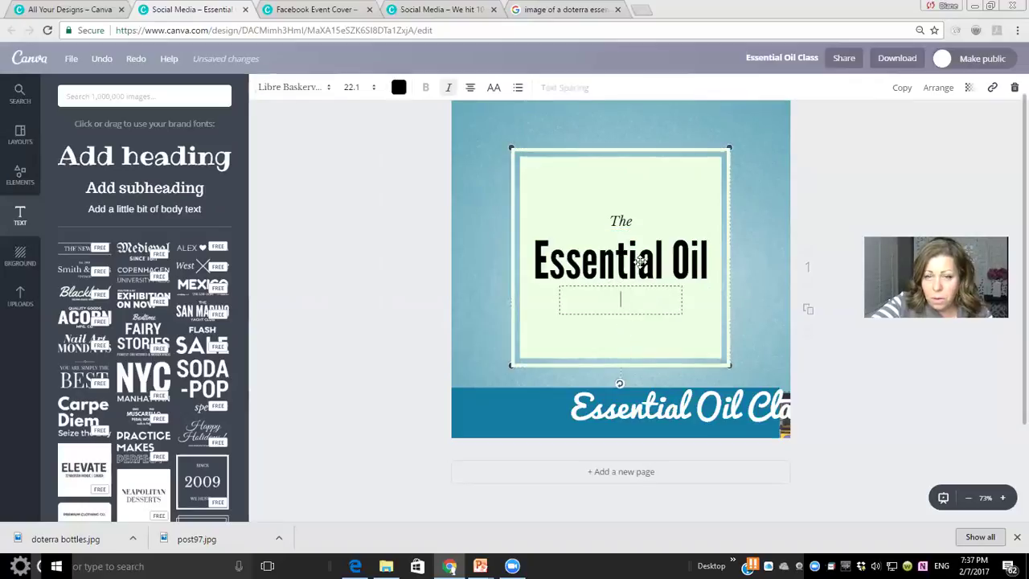
{"action": "type", "text": "Class"}
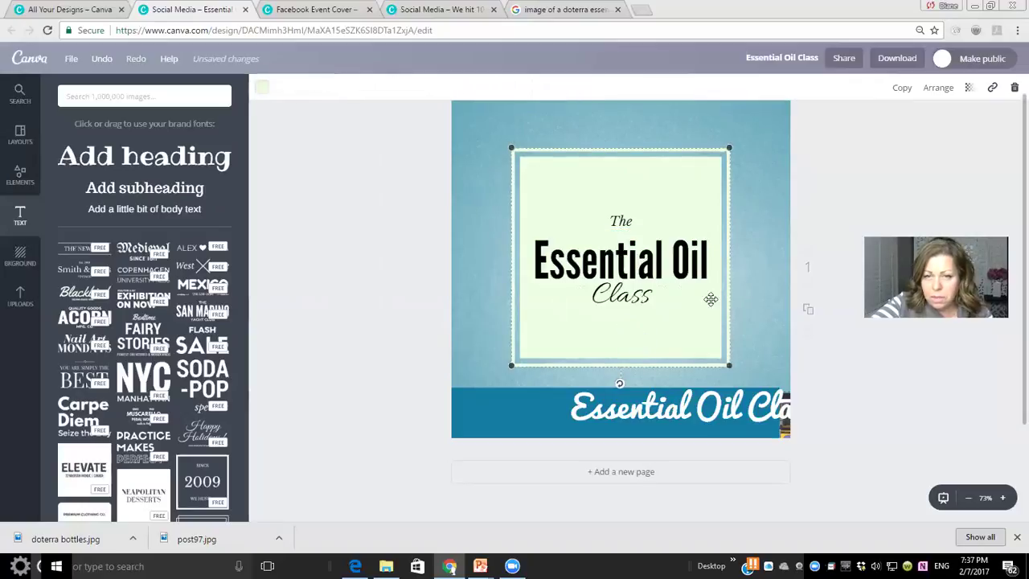
Step: Try bringing the framed text template forward in the layer order, and send it back again
{"action": "left_click", "coordinate": [939, 88]}
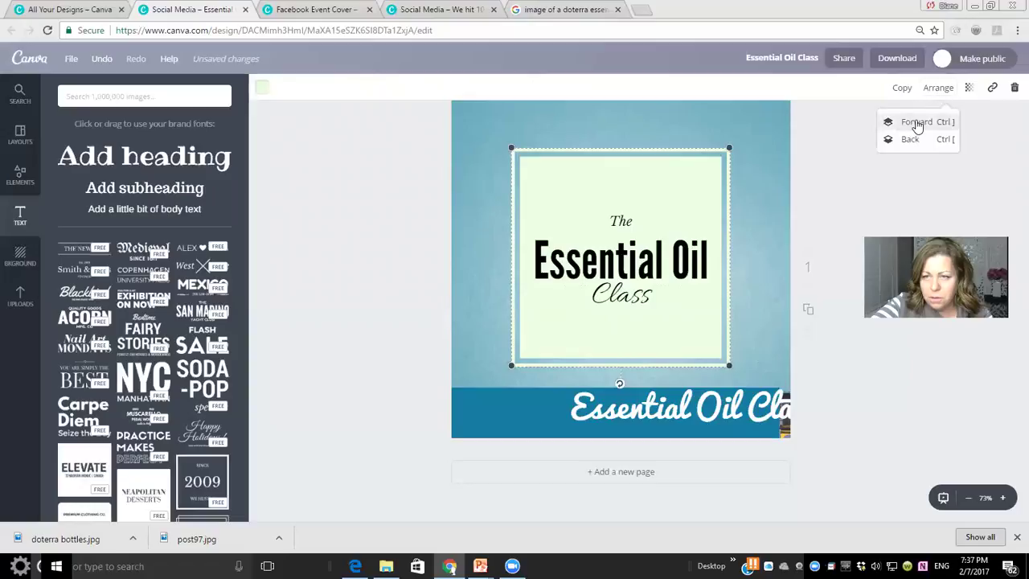
{"action": "left_click", "coordinate": [917, 123]}
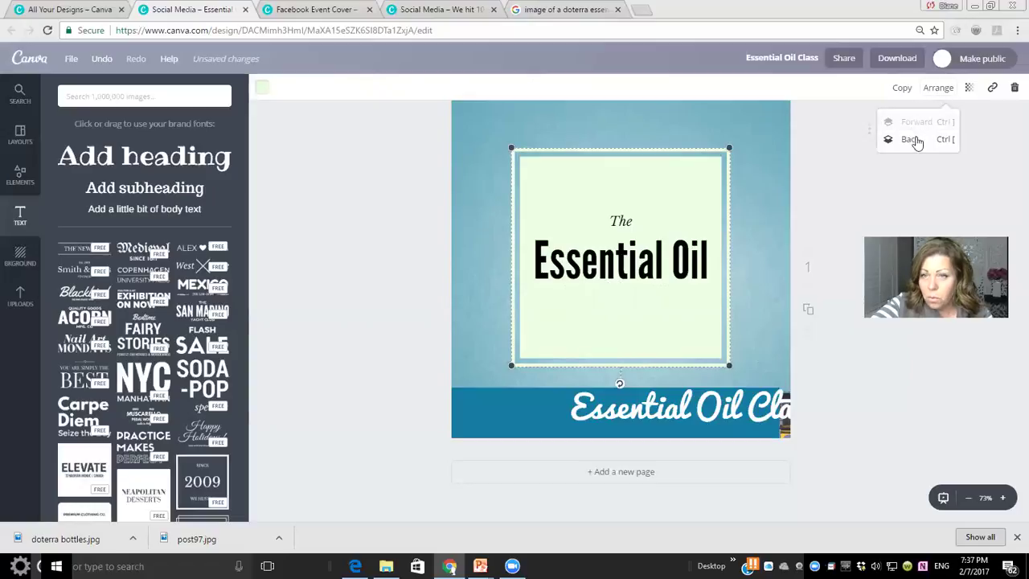
{"action": "left_click", "coordinate": [914, 140]}
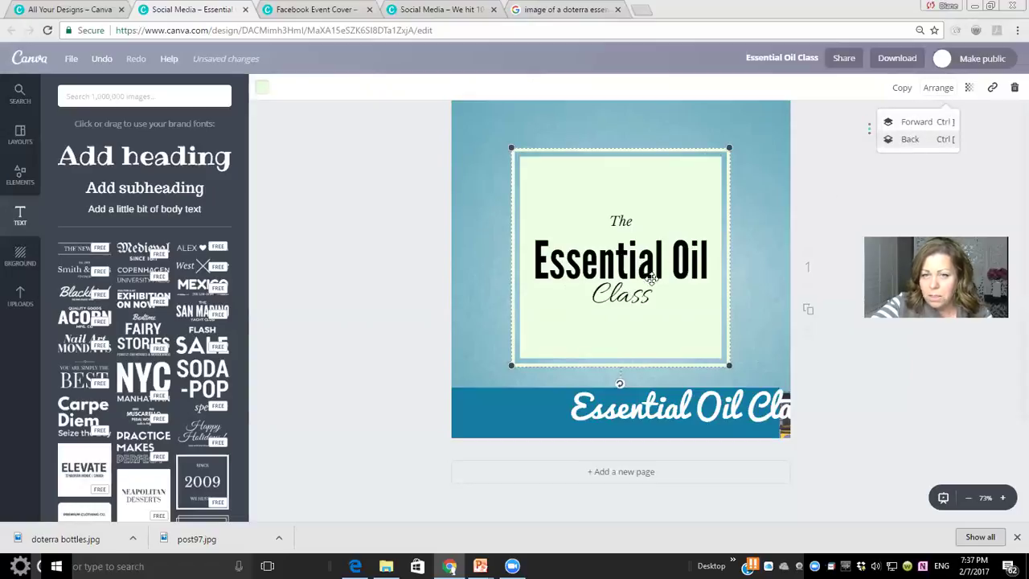
Step: Move the "Class" subheading slightly down beneath "Essential Oil", keeping it horizontally centred
{"action": "mouse_move", "coordinate": [636, 291]}
{"action": "left_mouse_down"}
{"action": "mouse_move", "coordinate": [635, 256]}
{"action": "mouse_move", "coordinate": [635, 295]}
{"action": "left_mouse_up"}
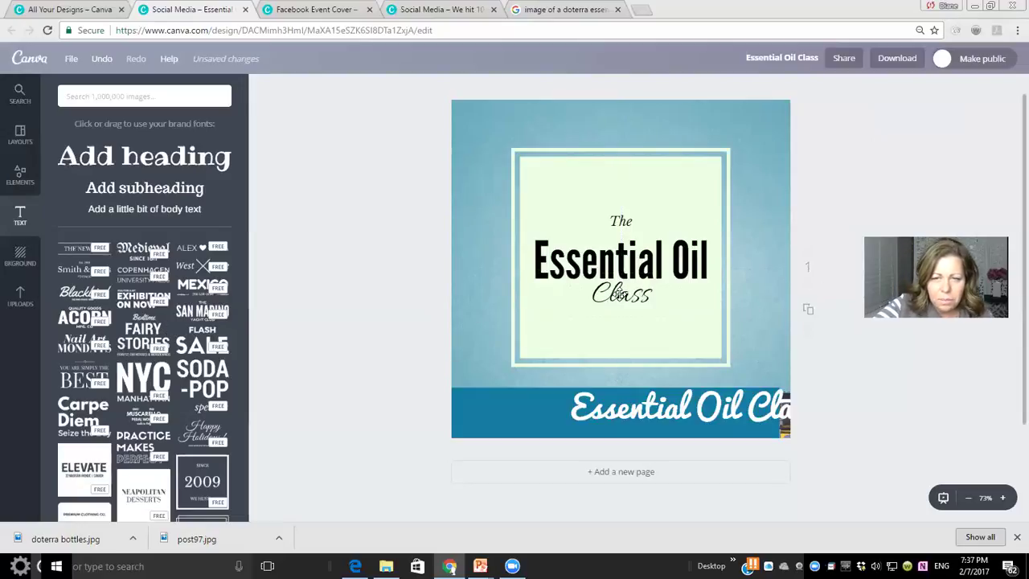
{"action": "left_click_drag", "start_coordinate": [621, 295], "coordinate": [623, 301]}
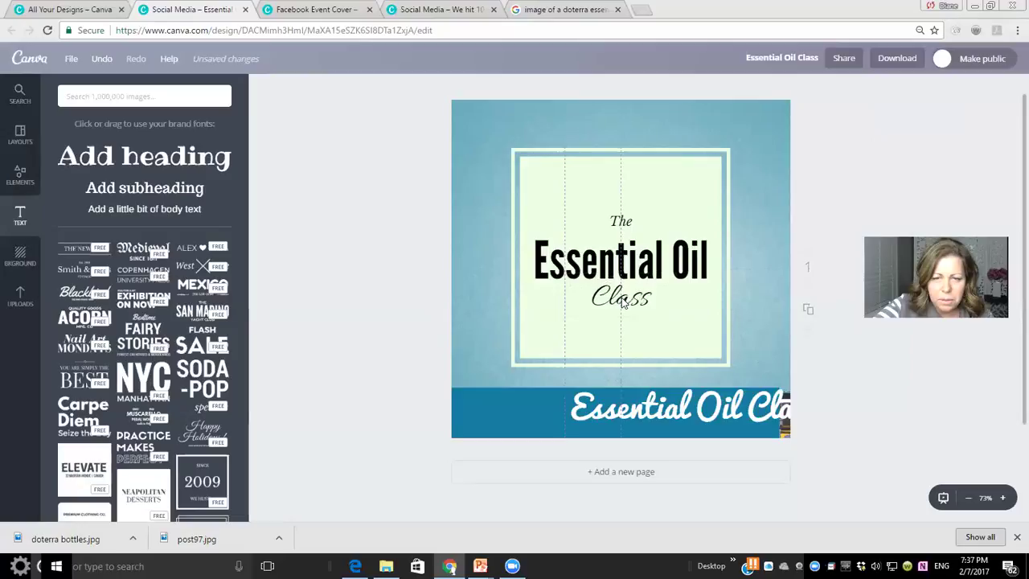
Step: Look through the uploaded images for a picture suited to the Essential Oil Class graphic
{"action": "left_click", "coordinate": [20, 297]}
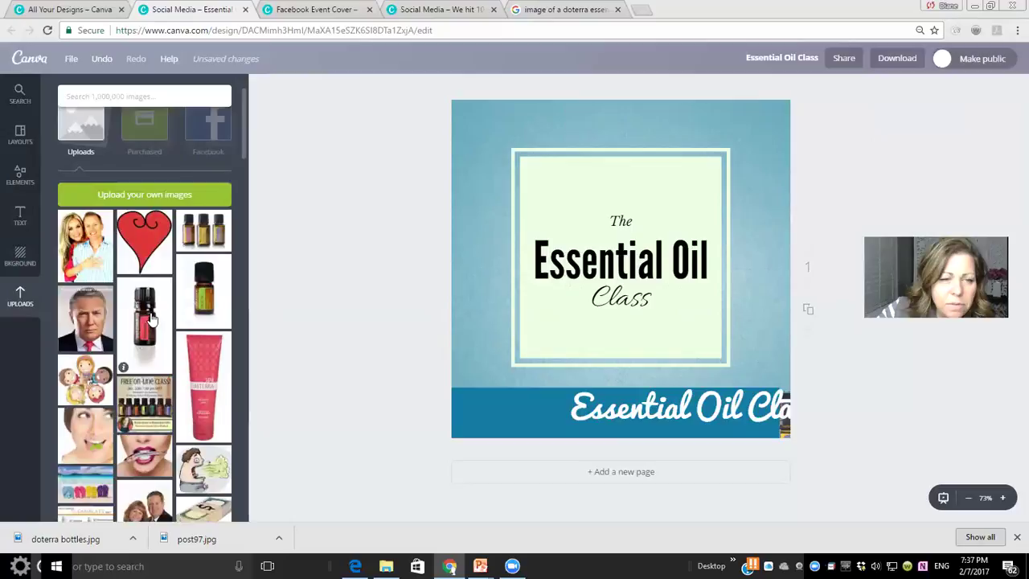
{"action": "scroll", "coordinate": [150, 318], "scroll_direction": "down", "scroll_amount": 3}
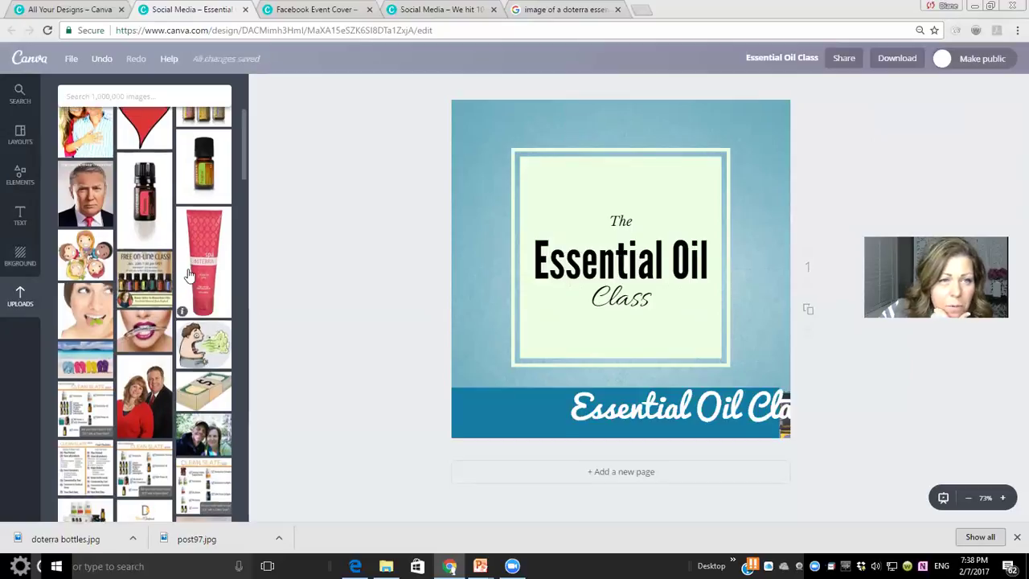
{"action": "scroll", "coordinate": [69, 270], "scroll_direction": "up", "scroll_amount": 3}
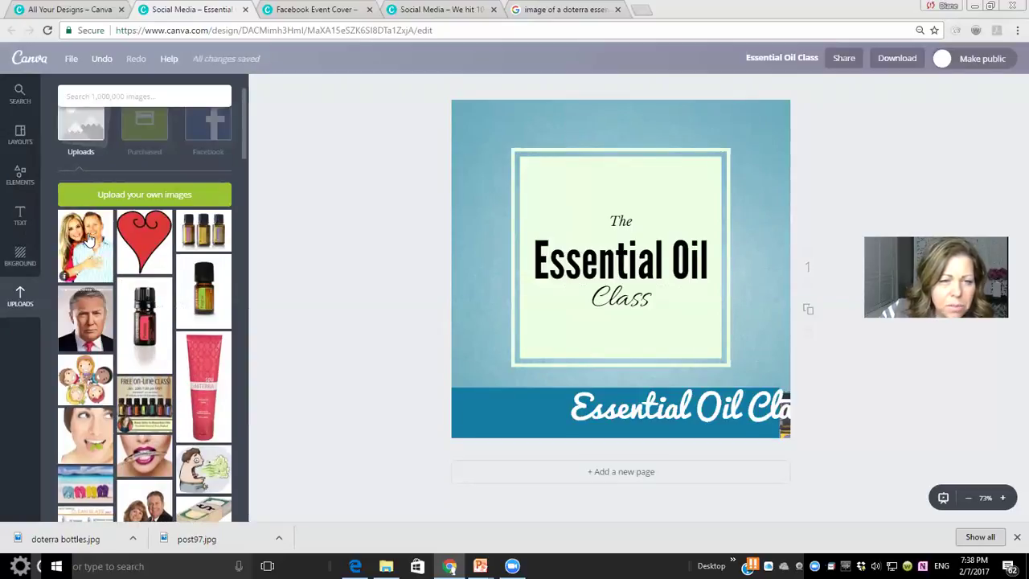
{"action": "scroll", "coordinate": [121, 269], "scroll_direction": "down", "scroll_amount": 5}
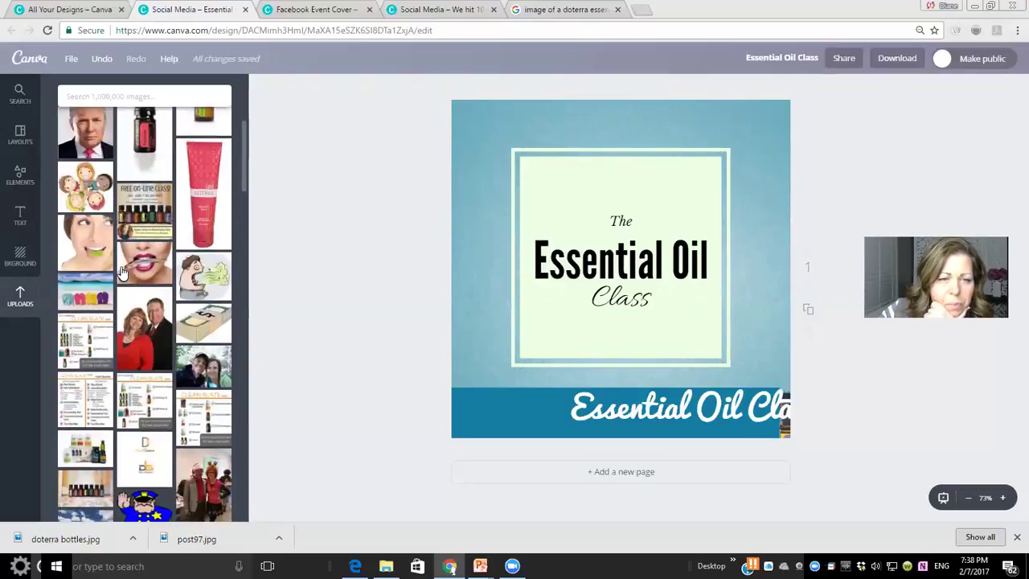
{"action": "scroll", "coordinate": [125, 273], "scroll_direction": "down", "scroll_amount": 10}
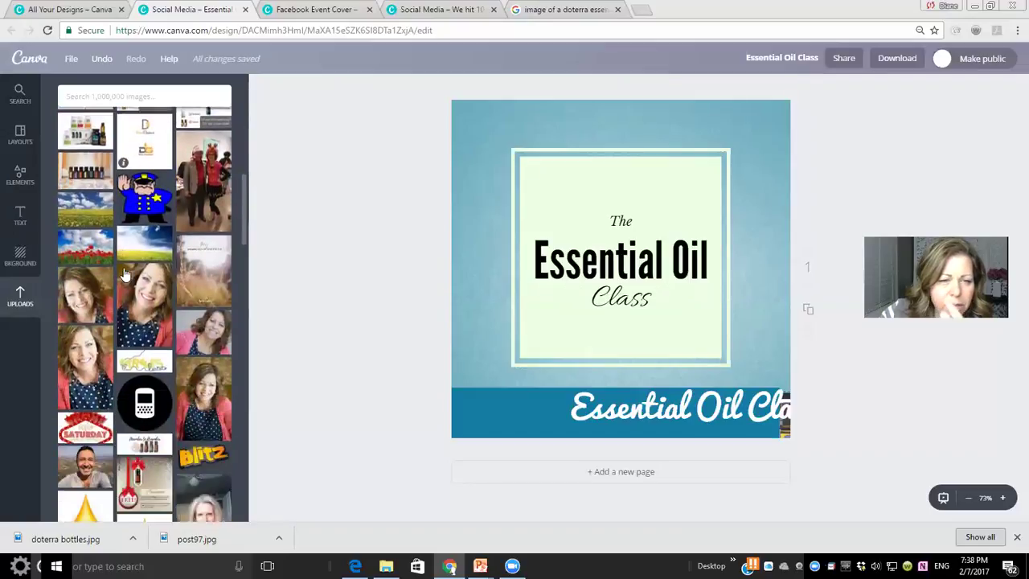
{"action": "scroll", "coordinate": [124, 273], "scroll_direction": "down", "scroll_amount": 10}
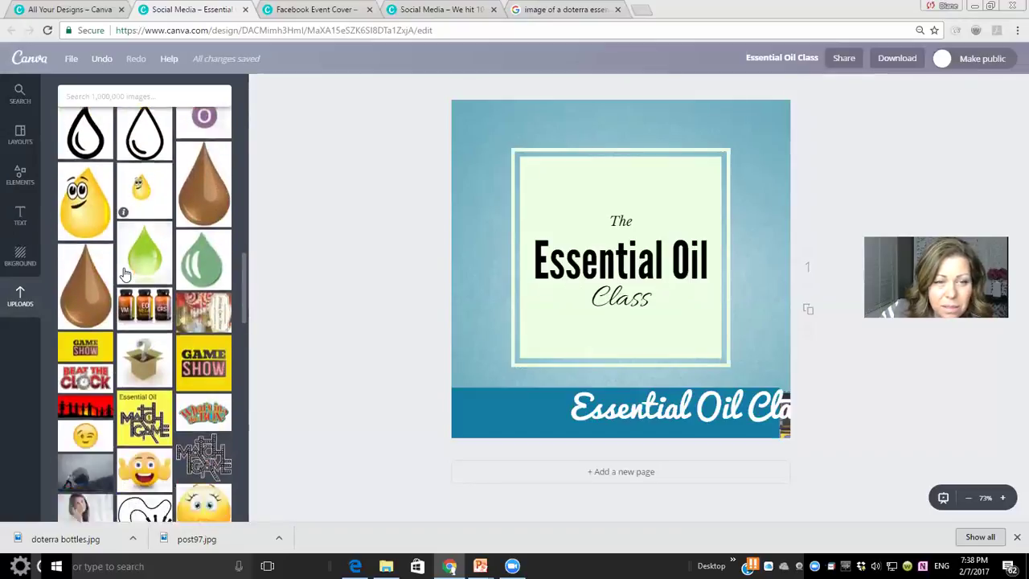
{"action": "scroll", "coordinate": [125, 274], "scroll_direction": "down", "scroll_amount": 10}
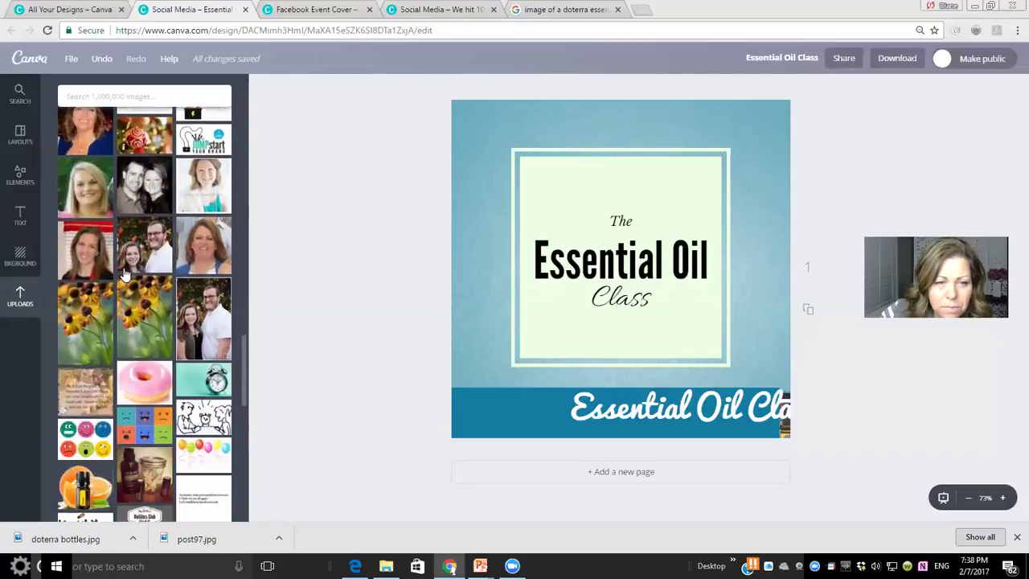
{"action": "scroll", "coordinate": [125, 274], "scroll_direction": "down", "scroll_amount": 10}
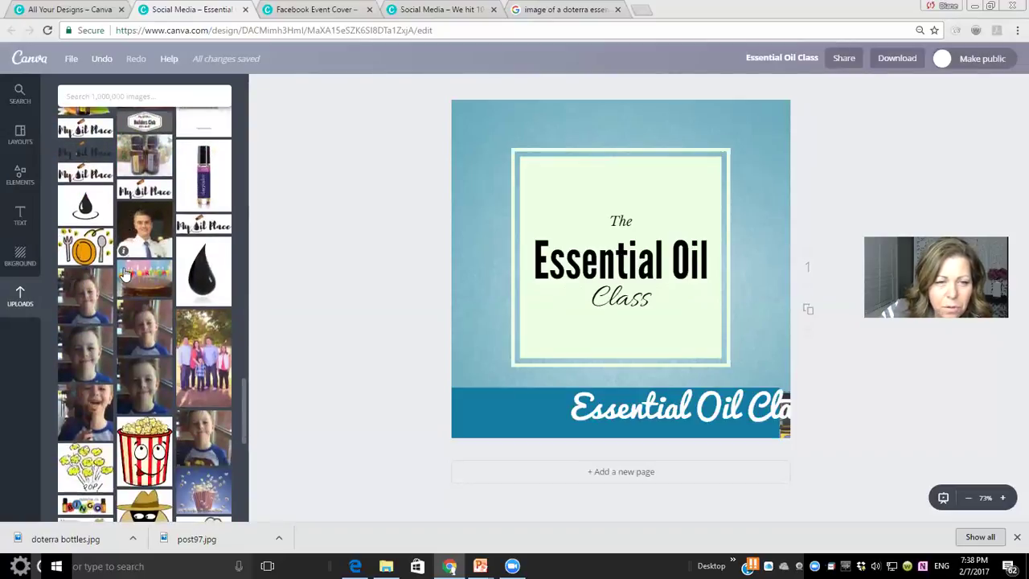
{"action": "scroll", "coordinate": [125, 273], "scroll_direction": "up", "scroll_amount": 15}
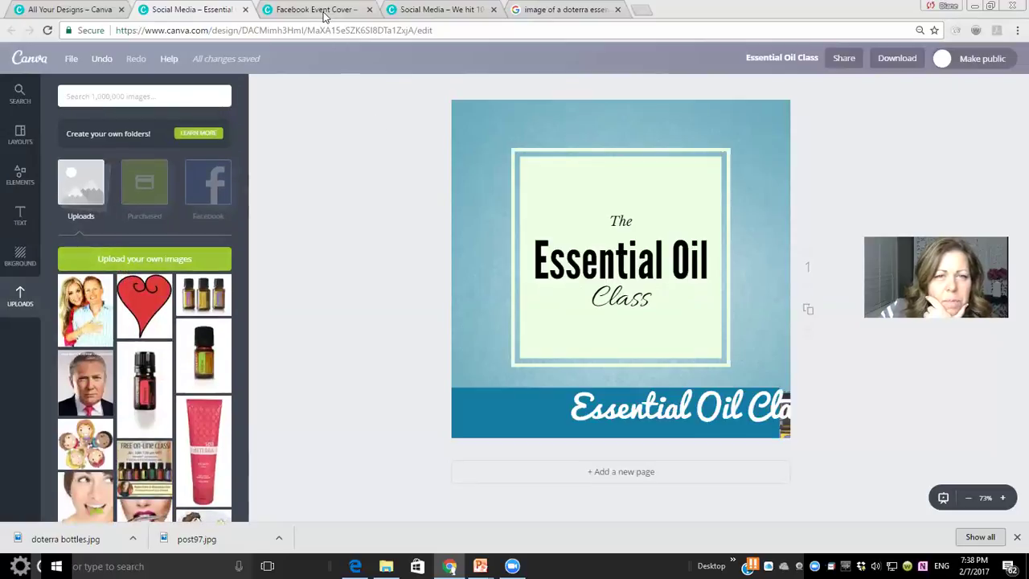
Step: Look through the saved designs for an existing graphic with an oil bottle image
{"action": "left_click", "coordinate": [417, 13]}
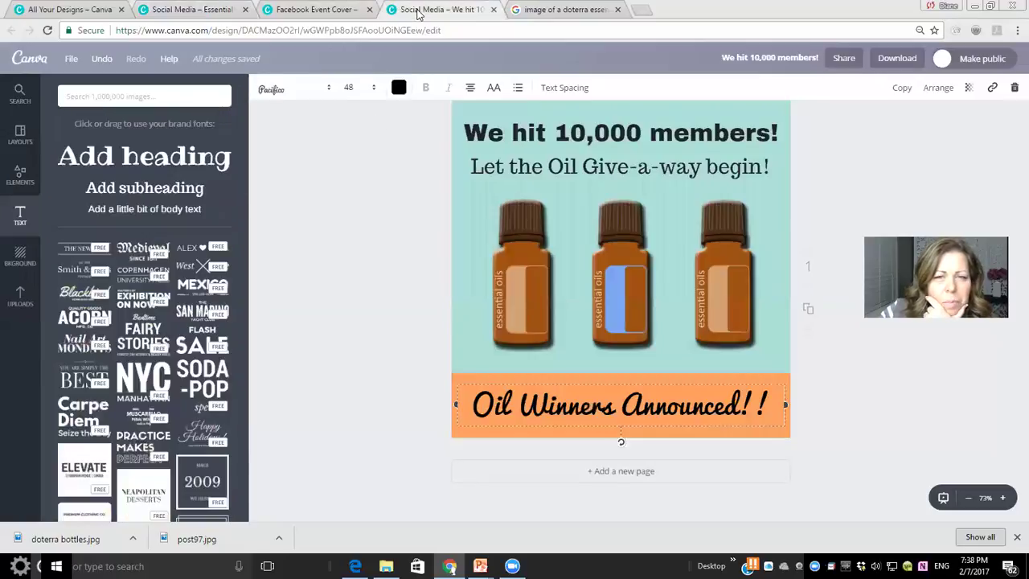
{"action": "left_click", "coordinate": [90, 9]}
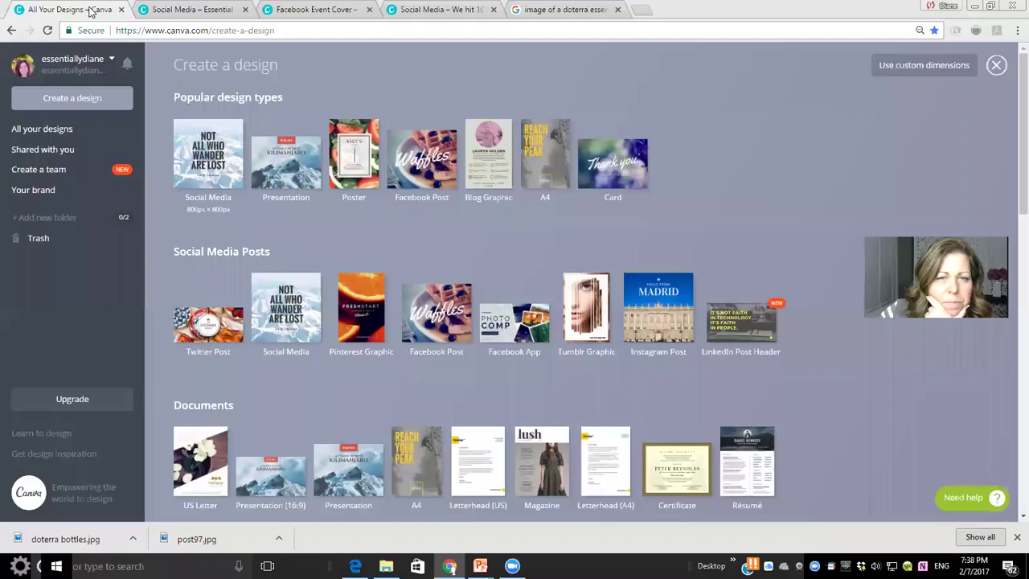
{"action": "left_click", "coordinate": [50, 131]}
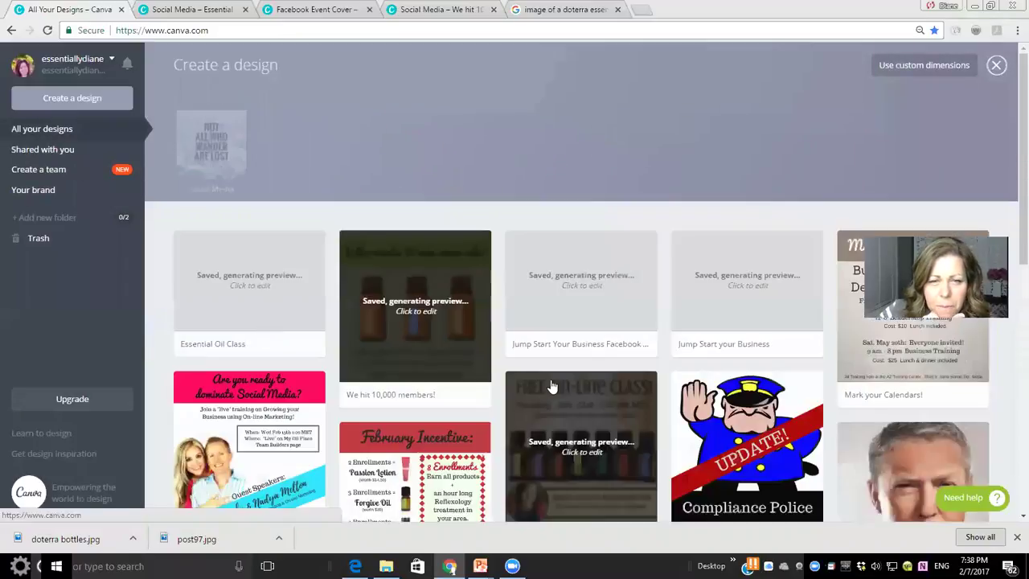
{"action": "scroll", "coordinate": [629, 280], "scroll_direction": "down", "scroll_amount": 4}
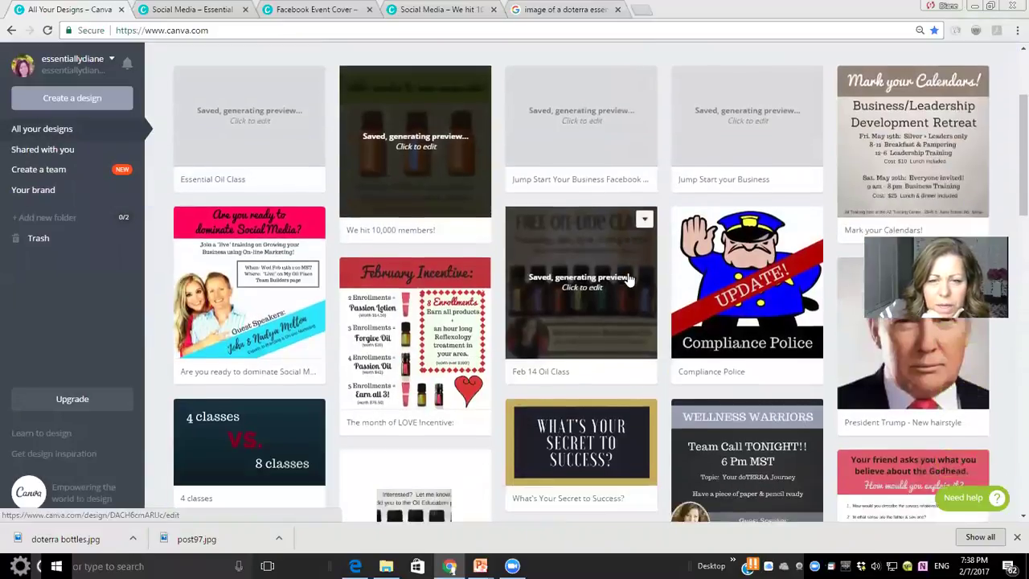
{"action": "scroll", "coordinate": [629, 279], "scroll_direction": "down", "scroll_amount": 5}
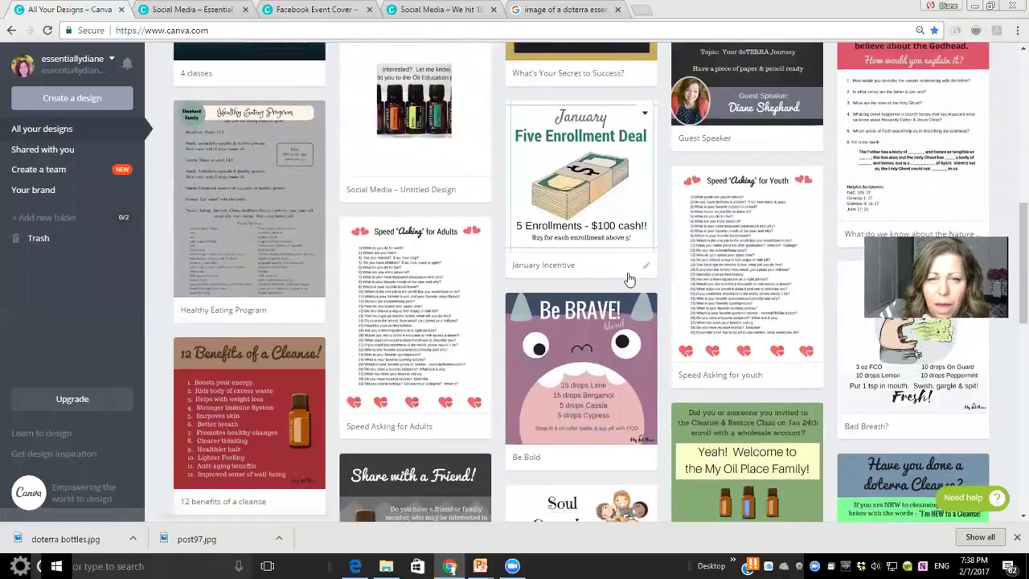
{"action": "scroll", "coordinate": [629, 279], "scroll_direction": "up", "scroll_amount": 5}
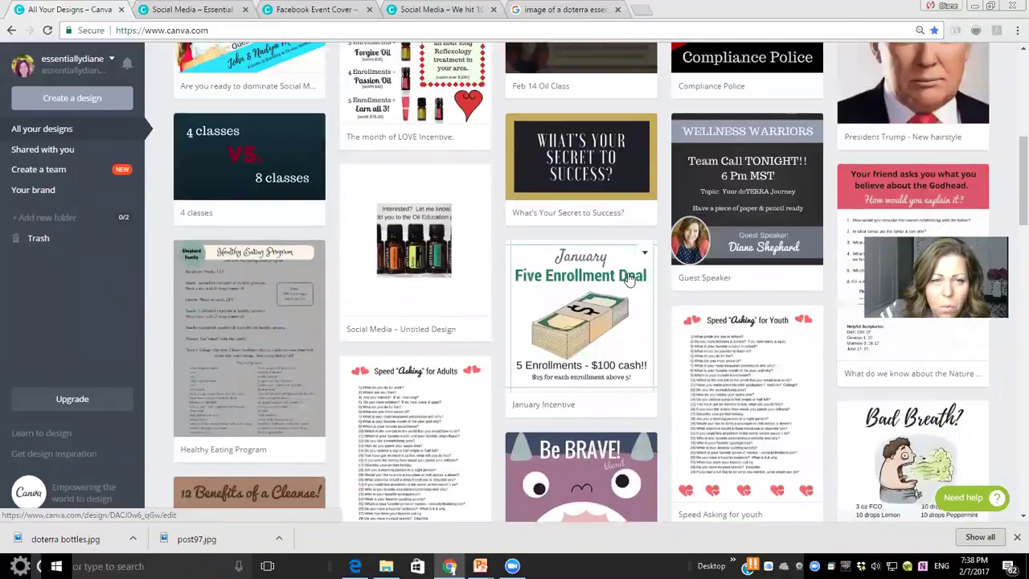
{"action": "scroll", "coordinate": [630, 279], "scroll_direction": "up", "scroll_amount": 5}
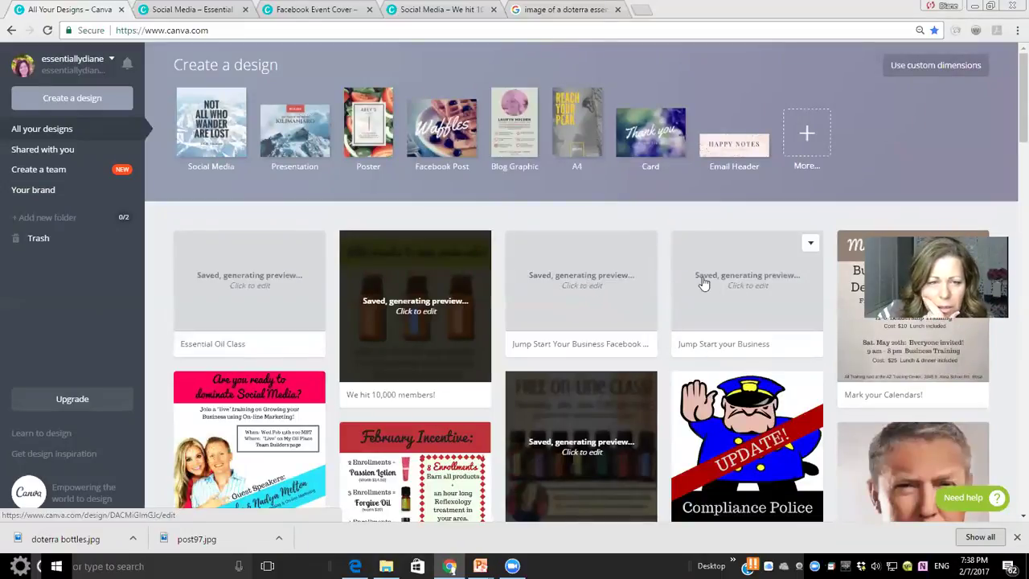
{"action": "left_click", "coordinate": [235, 290]}
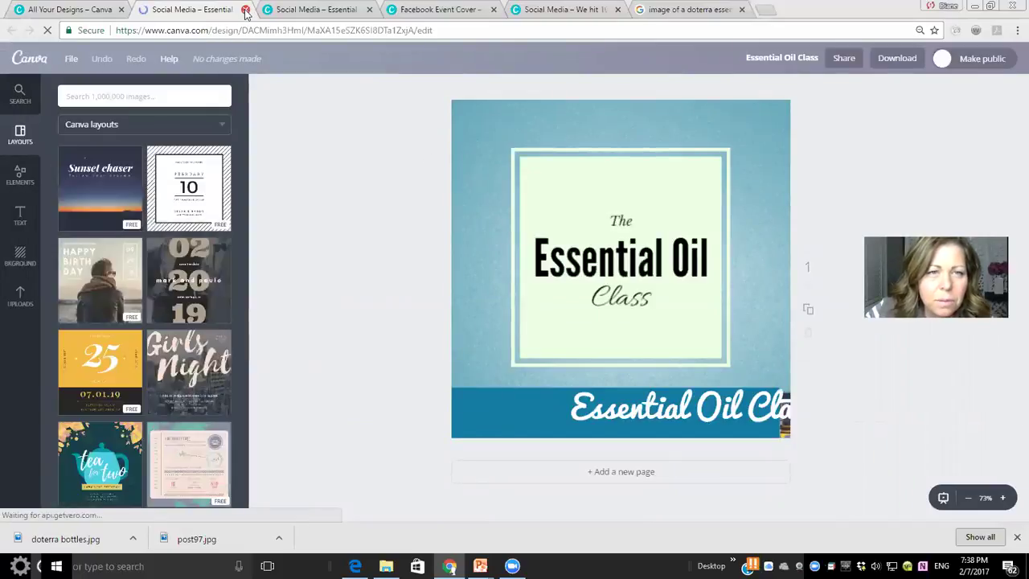
{"action": "left_click", "coordinate": [249, 9]}
{"action": "left_click", "coordinate": [79, 10]}
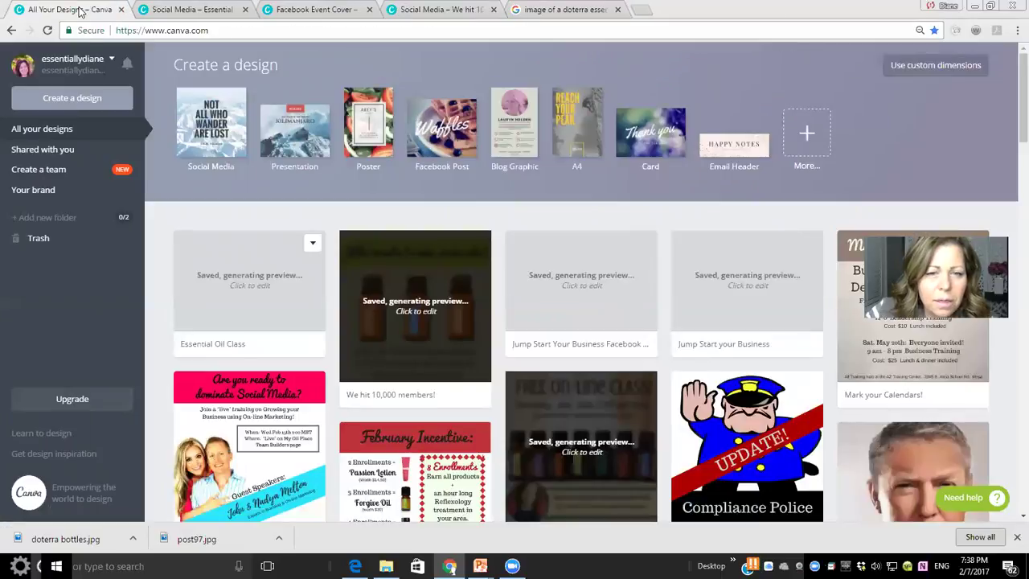
Step: Open the saved "12 benefits of a cleanse" design to examine its layout, and return to the Essential Oil Class design
{"action": "scroll", "coordinate": [462, 435], "scroll_direction": "down", "scroll_amount": 3}
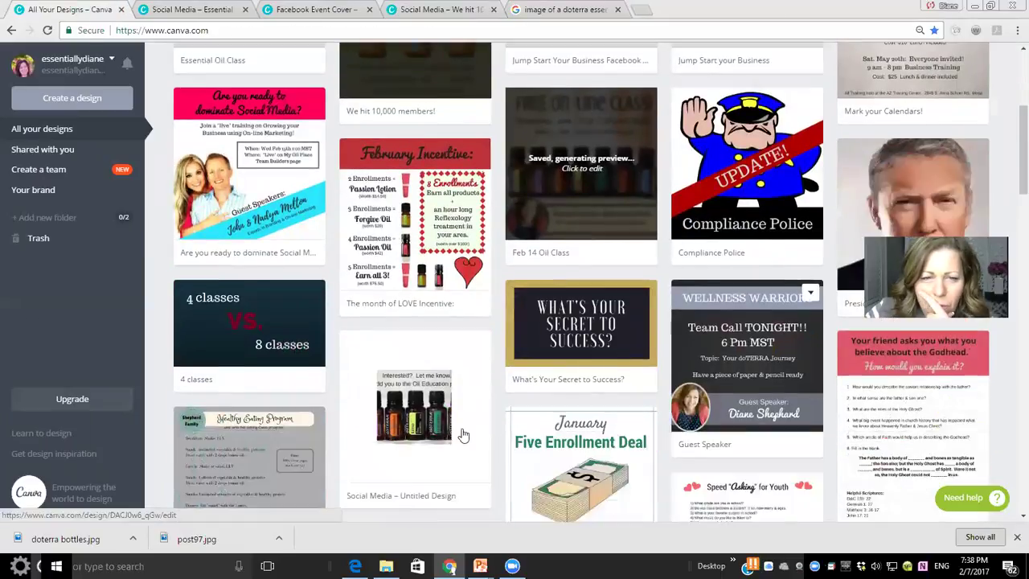
{"action": "scroll", "coordinate": [462, 435], "scroll_direction": "down", "scroll_amount": 3}
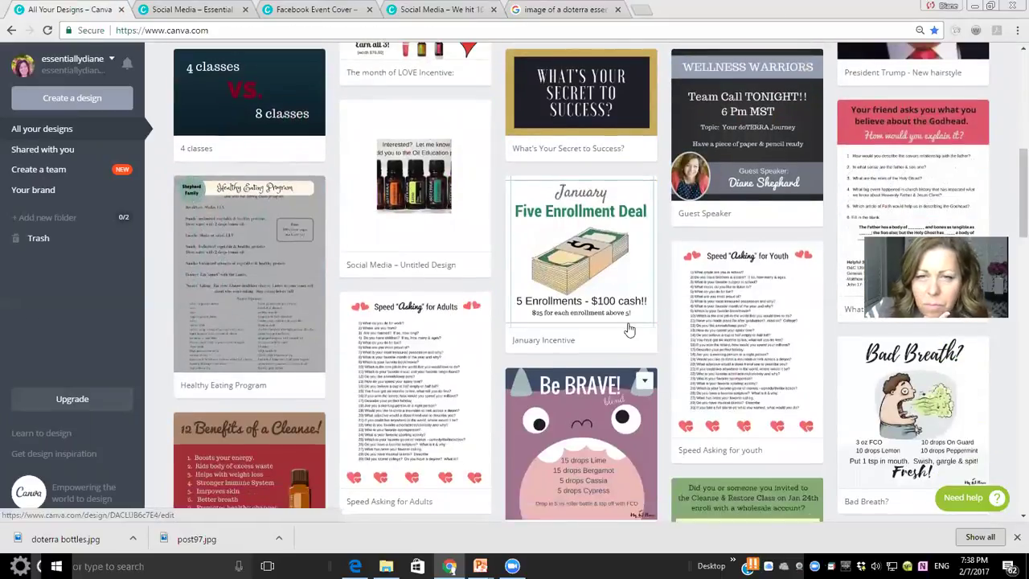
{"action": "scroll", "coordinate": [588, 250], "scroll_direction": "down", "scroll_amount": 3}
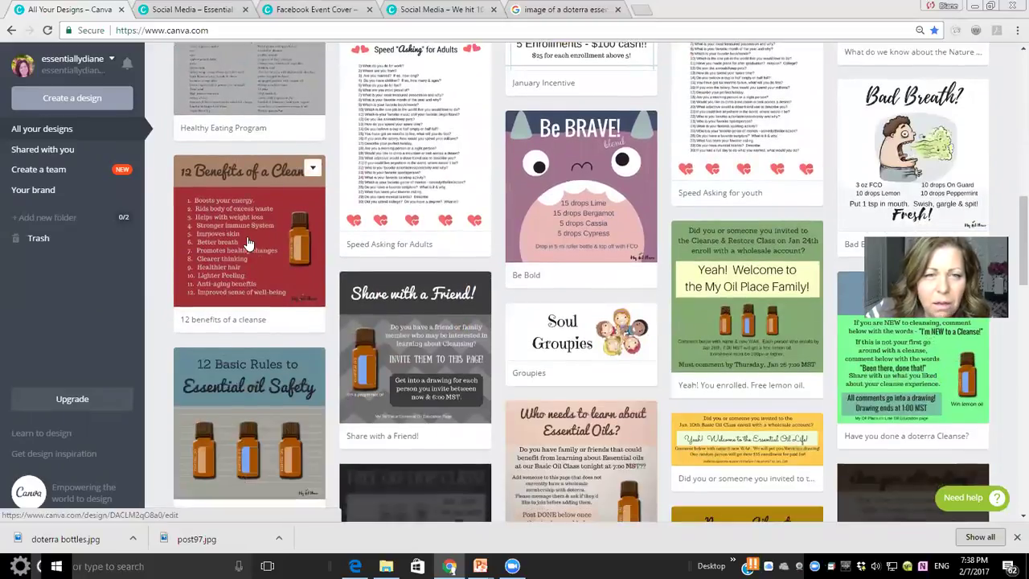
{"action": "left_click", "coordinate": [247, 238]}
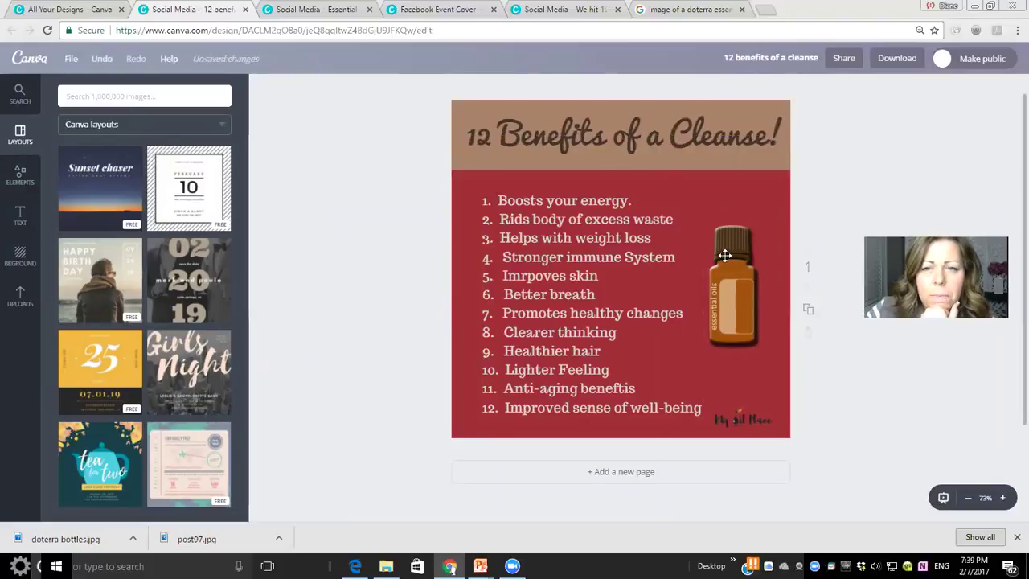
{"action": "left_click", "coordinate": [326, 9]}
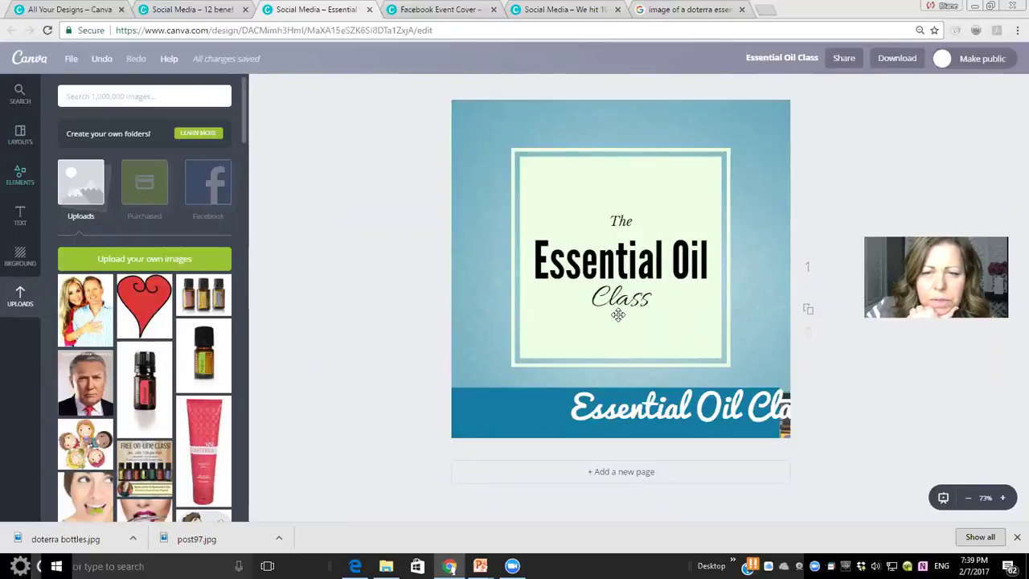
Step: Try duplicating the framed text template and moving the copy lower on the graphic, and delete the copy
{"action": "left_click", "coordinate": [683, 190]}
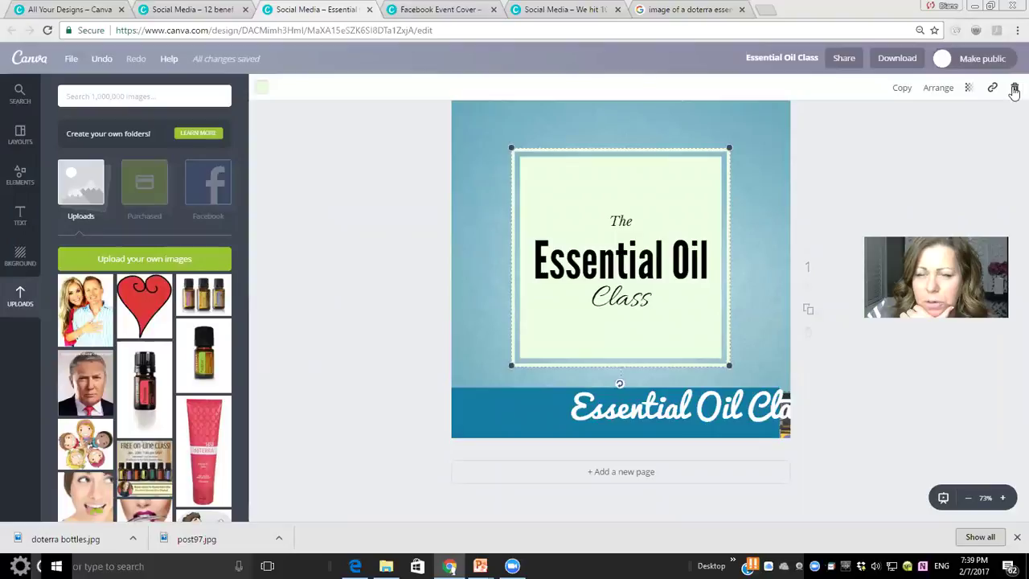
{"action": "left_click", "coordinate": [903, 89]}
{"action": "double_click", "coordinate": [605, 259]}
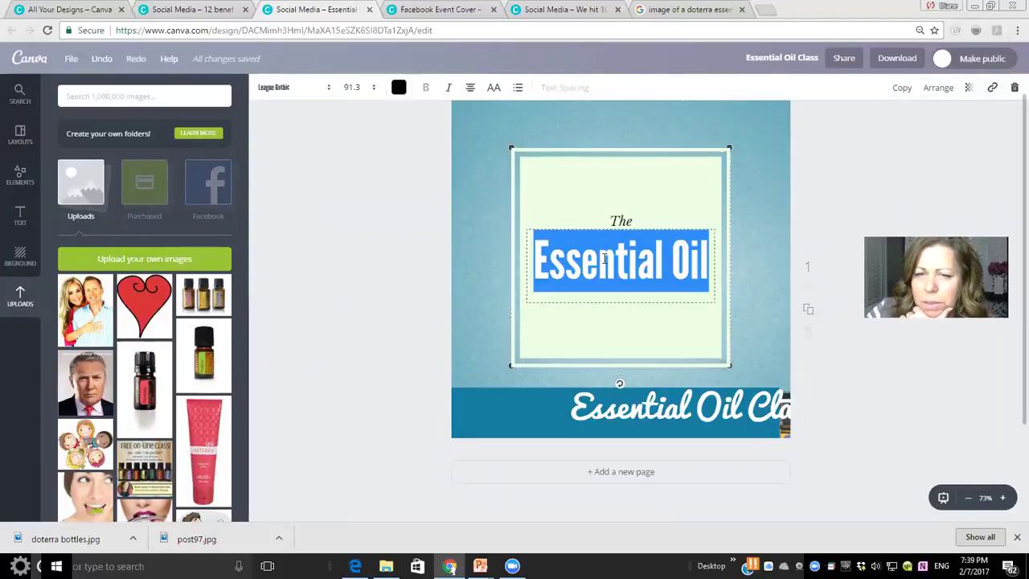
{"action": "left_click", "coordinate": [902, 88]}
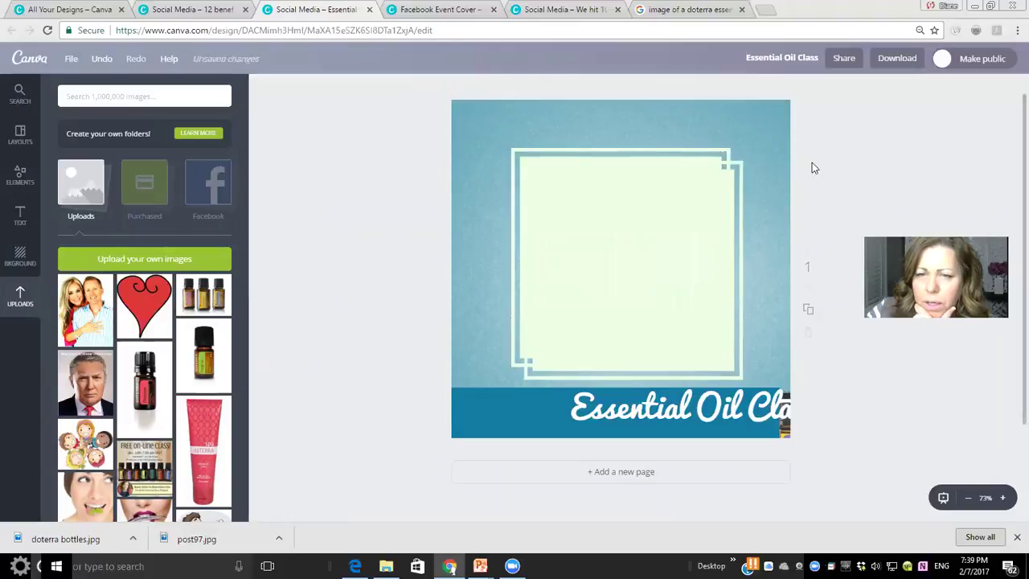
{"action": "left_click_drag", "start_coordinate": [739, 268], "coordinate": [775, 384]}
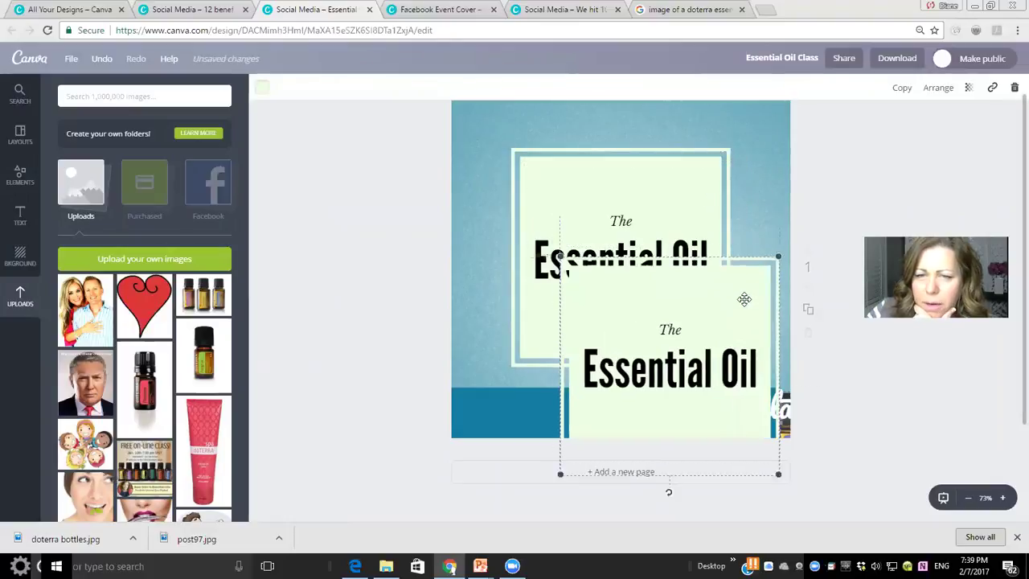
{"action": "key", "text": "Delete"}
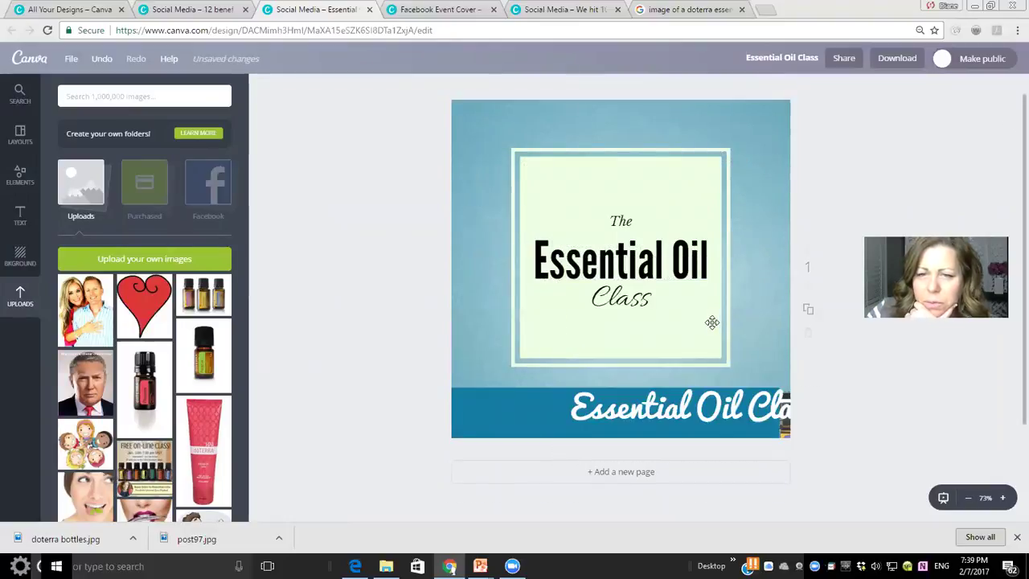
Step: Delete the framed text template, and move the blue banner with the white "Essential Oil Class" heading to the top of the graphic
{"action": "left_click", "coordinate": [714, 318]}
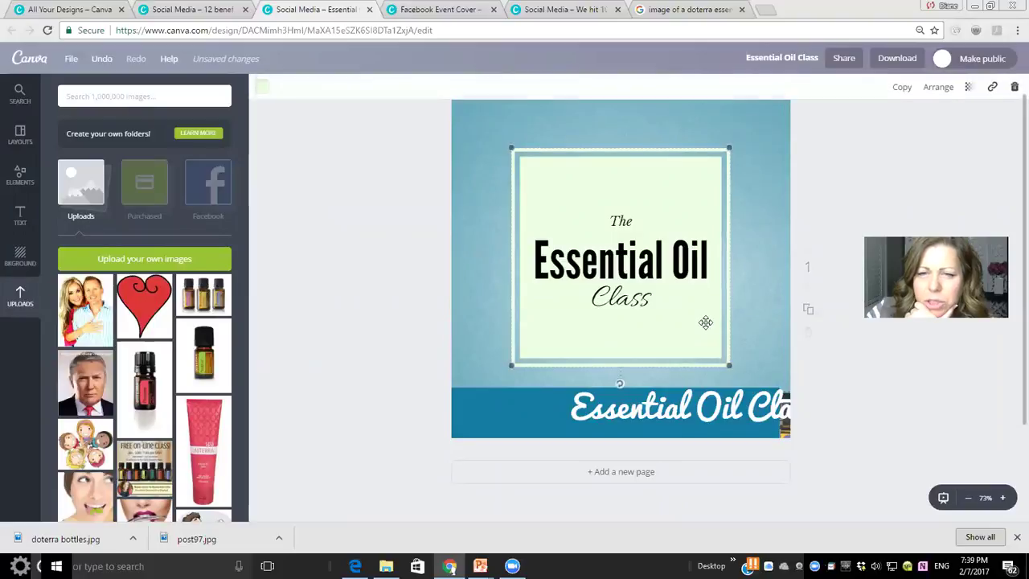
{"action": "left_click", "coordinate": [1015, 87]}
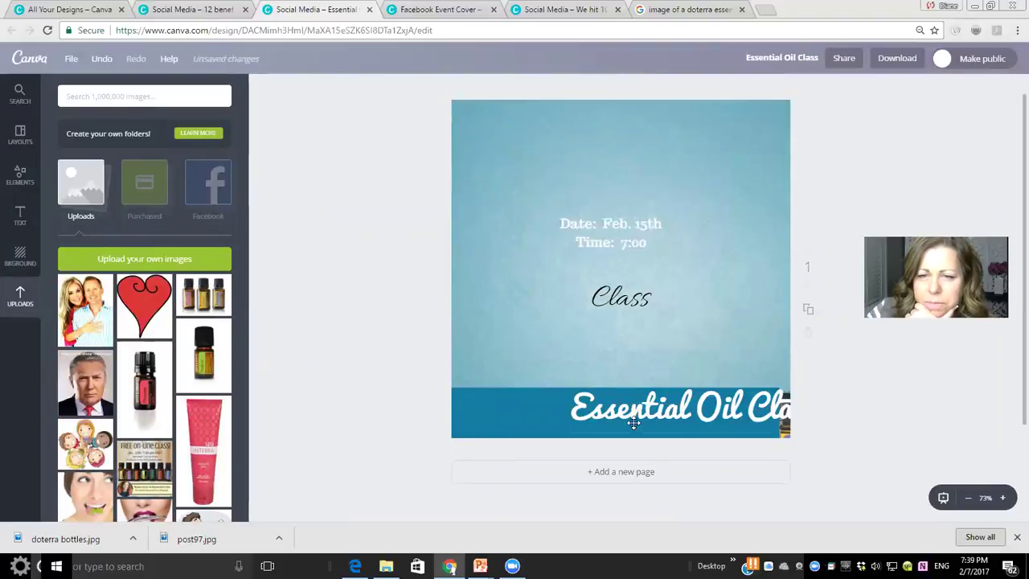
{"action": "left_click_drag", "start_coordinate": [513, 254], "coordinate": [517, 130]}
{"action": "left_click_drag", "start_coordinate": [642, 412], "coordinate": [560, 144]}
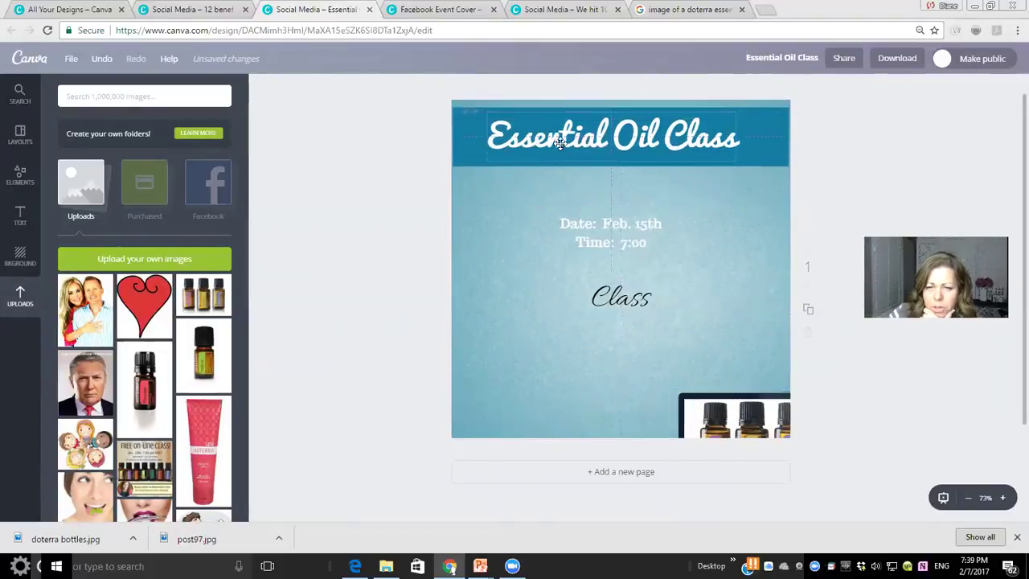
Step: Move the laptop image with the oil bottles to the lower middle of the graphic and delete the leftover "Class" subheading
{"action": "left_click_drag", "start_coordinate": [696, 438], "coordinate": [629, 297]}
{"action": "left_click", "coordinate": [629, 297]}
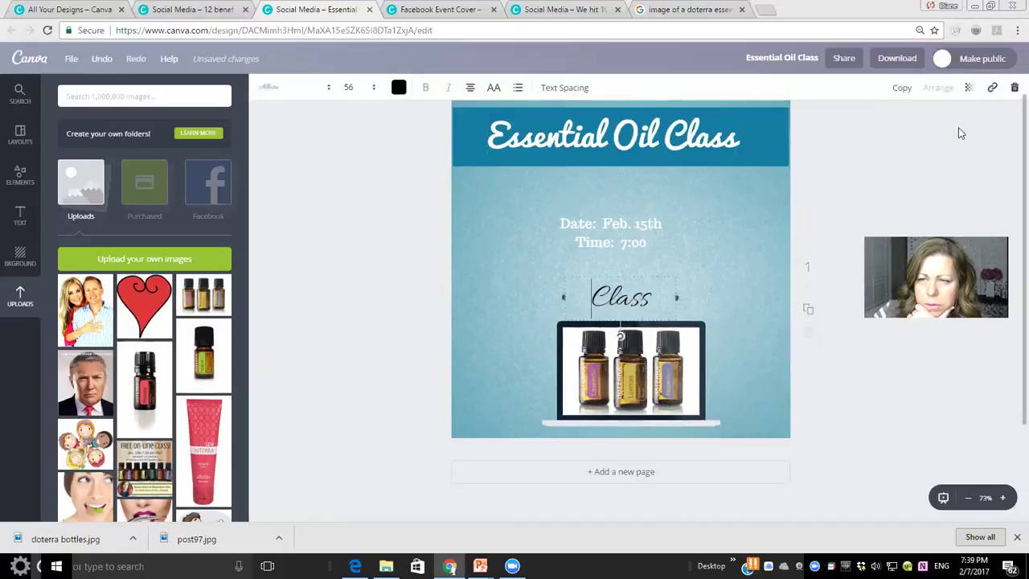
{"action": "left_click", "coordinate": [1015, 88]}
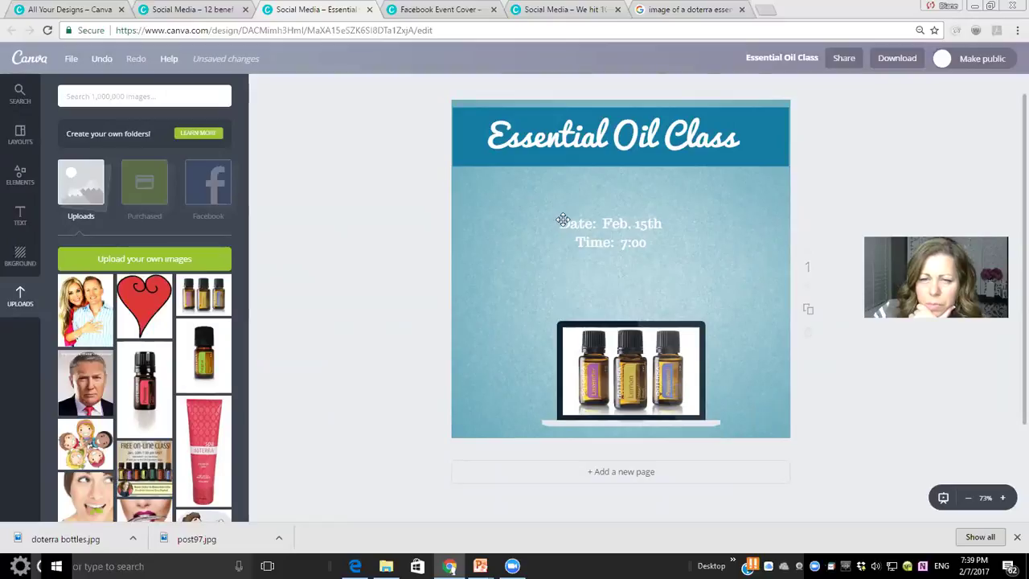
Step: Set the font size of the date and time text to 36 and move it up beneath the blue banner
{"action": "left_click", "coordinate": [558, 223]}
{"action": "left_click_drag", "start_coordinate": [560, 224], "coordinate": [652, 242]}
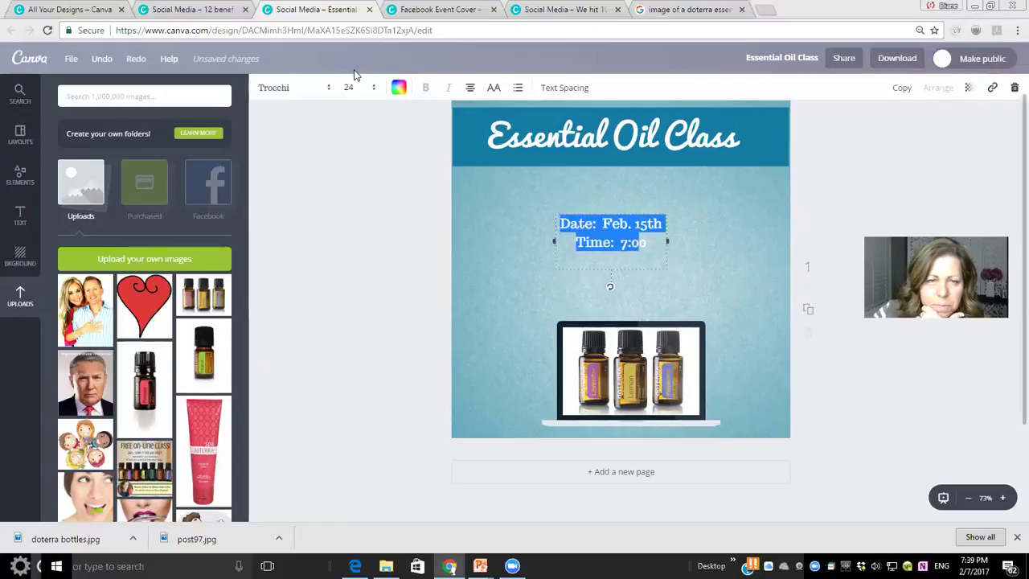
{"action": "left_click", "coordinate": [375, 90]}
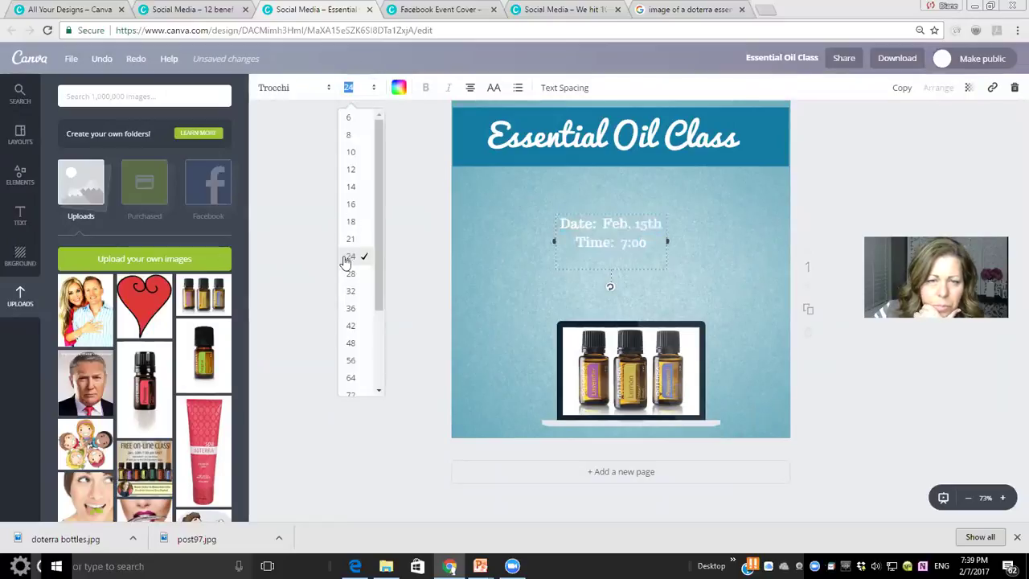
{"action": "left_click", "coordinate": [356, 315]}
{"action": "left_click_drag", "start_coordinate": [632, 210], "coordinate": [632, 181]}
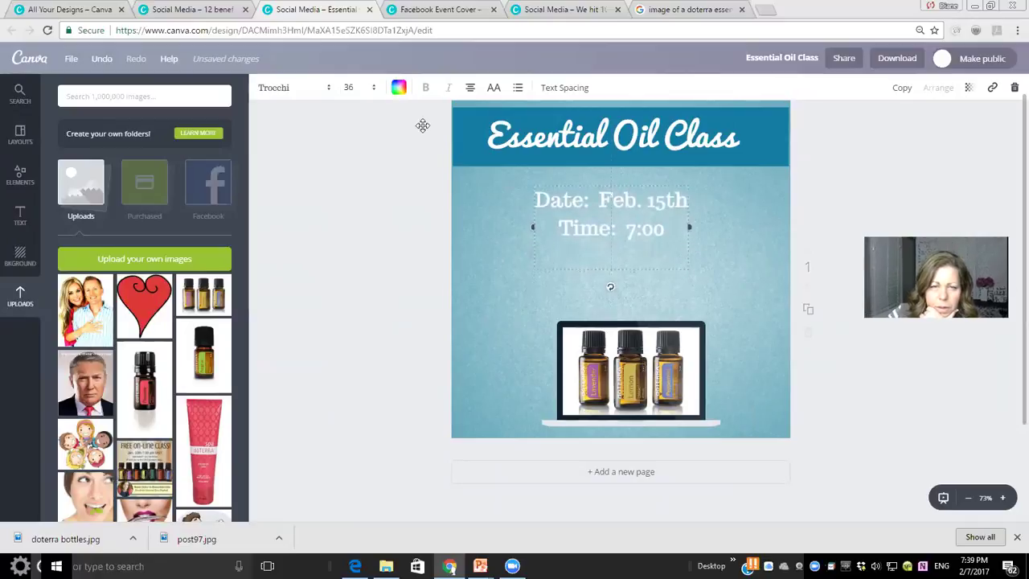
Step: Colour the date and time text dark grey, and move the laptop image up close beneath it
{"action": "left_click", "coordinate": [398, 87]}
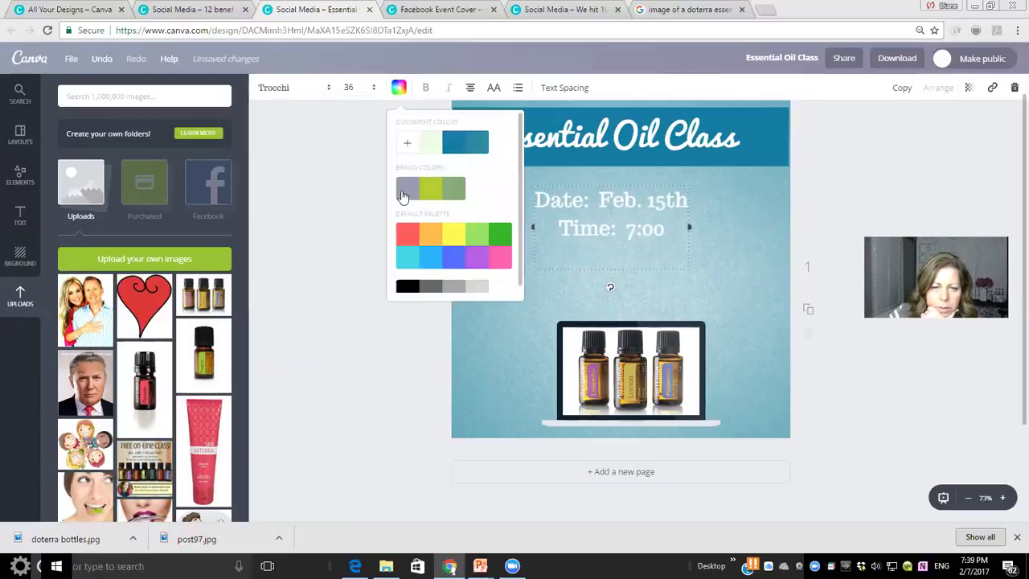
{"action": "left_click", "coordinate": [404, 195]}
{"action": "left_click", "coordinate": [430, 287]}
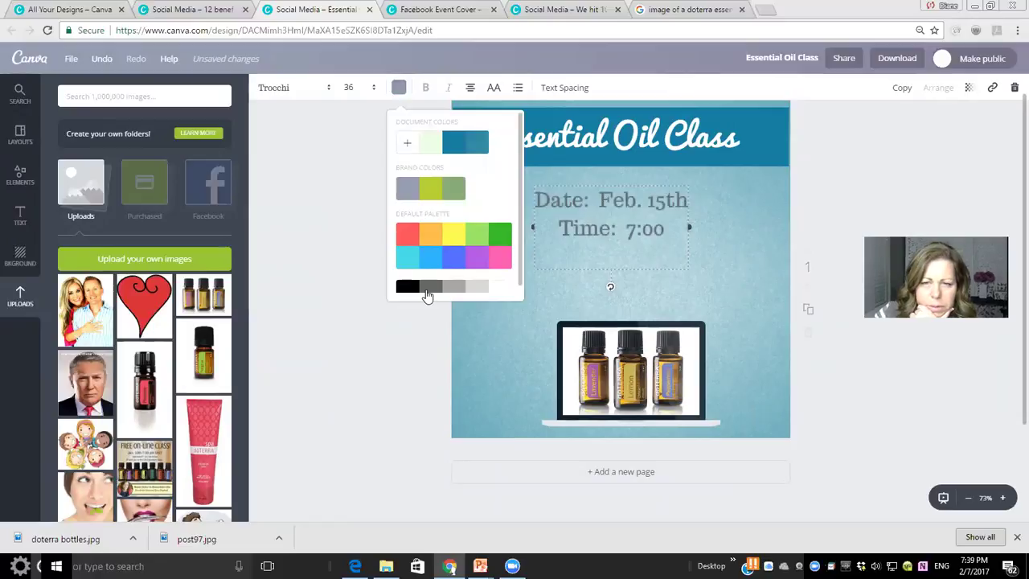
{"action": "left_click_drag", "start_coordinate": [658, 335], "coordinate": [644, 271]}
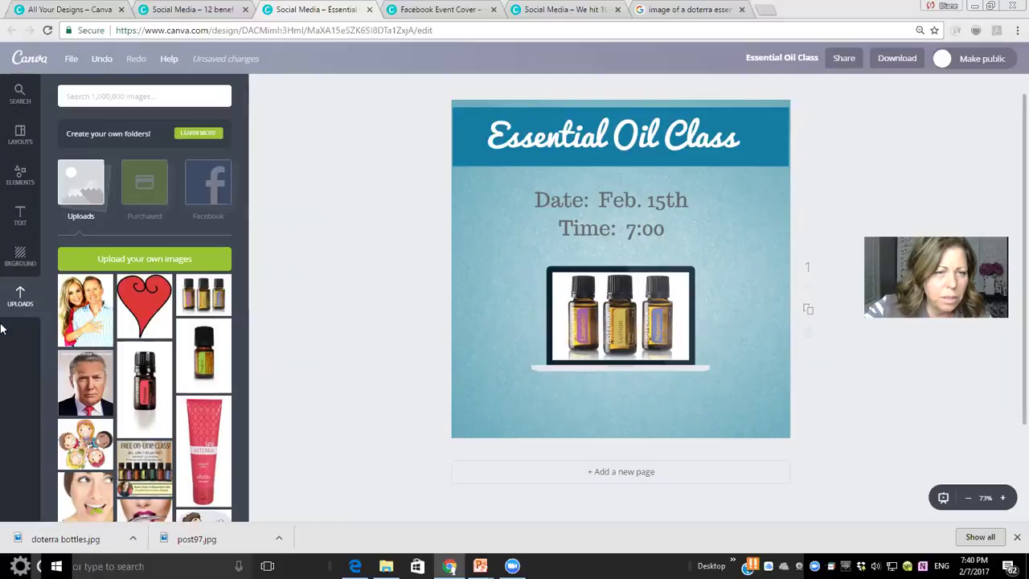
Step: Add a Line with Square Ends beneath the laptop image and colour it black
{"action": "left_click", "coordinate": [20, 176]}
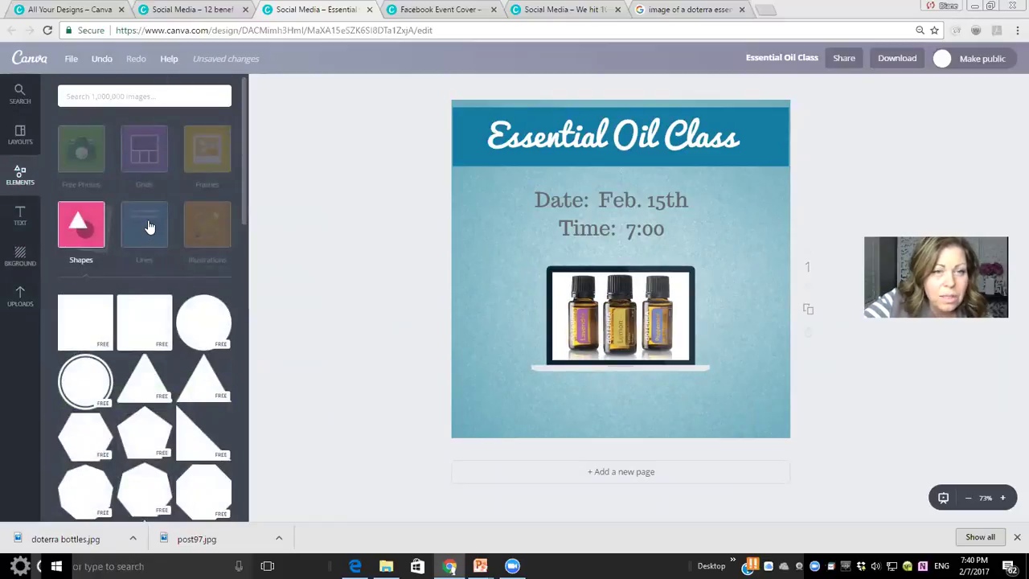
{"action": "left_click", "coordinate": [148, 229]}
{"action": "left_click", "coordinate": [146, 233]}
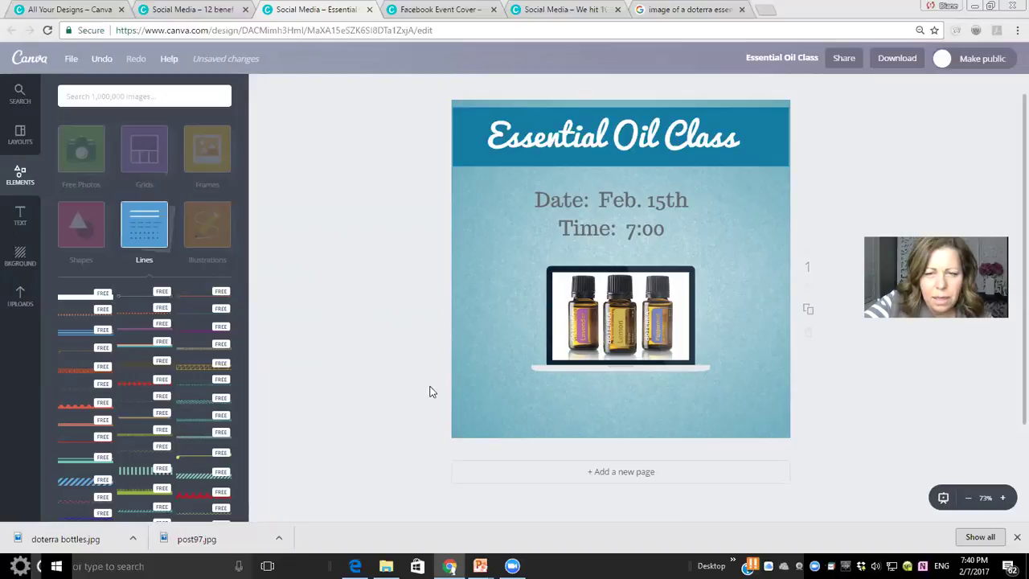
{"action": "left_click", "coordinate": [124, 294]}
{"action": "left_click_drag", "start_coordinate": [145, 288], "coordinate": [631, 413]}
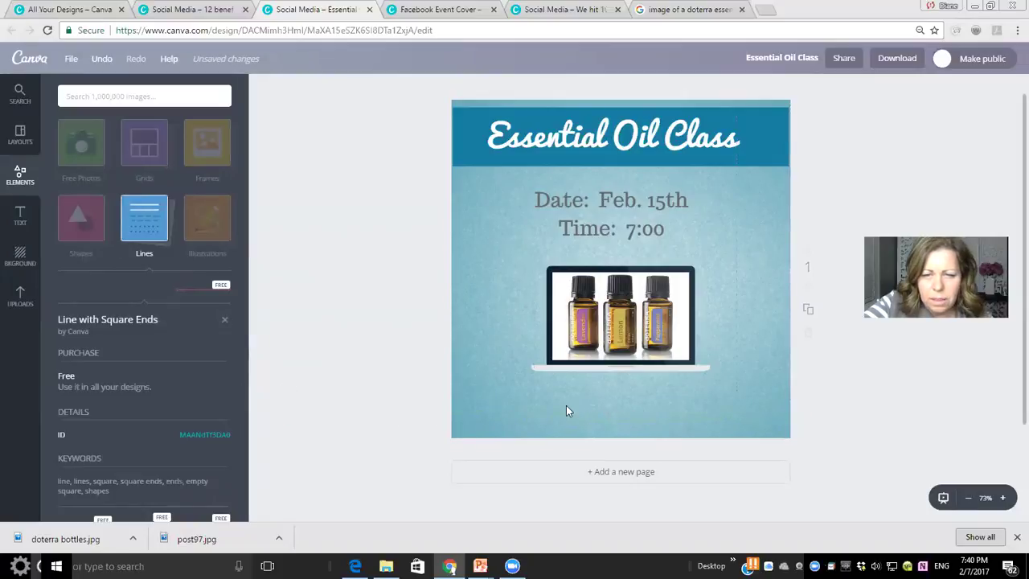
{"action": "left_click", "coordinate": [550, 427]}
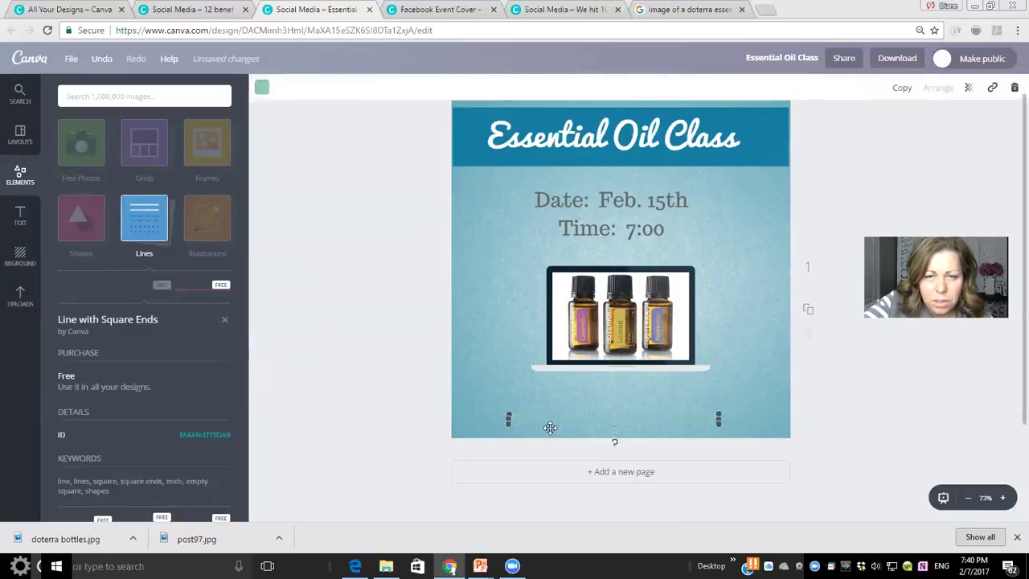
{"action": "left_click", "coordinate": [261, 87]}
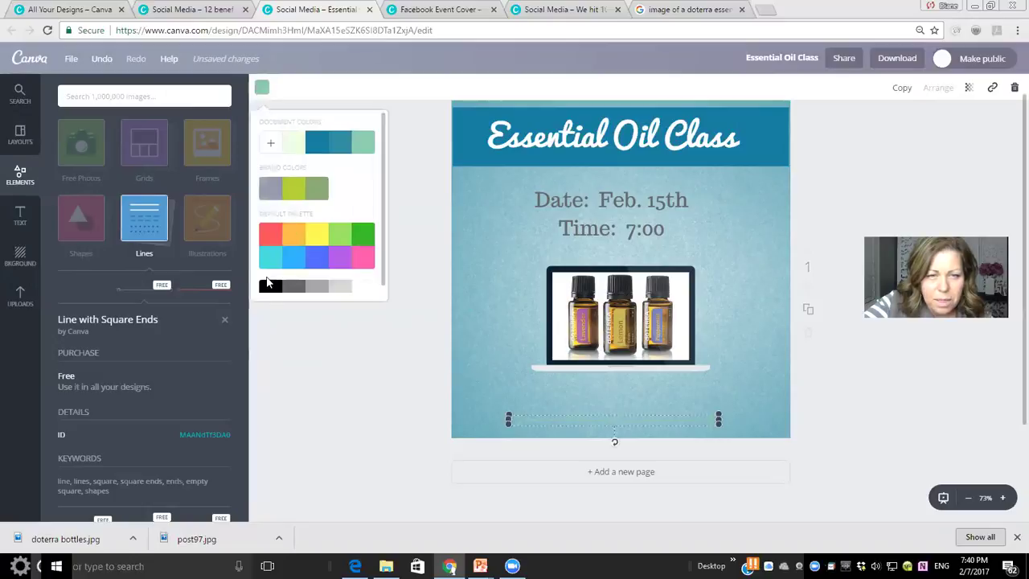
{"action": "left_click", "coordinate": [268, 287]}
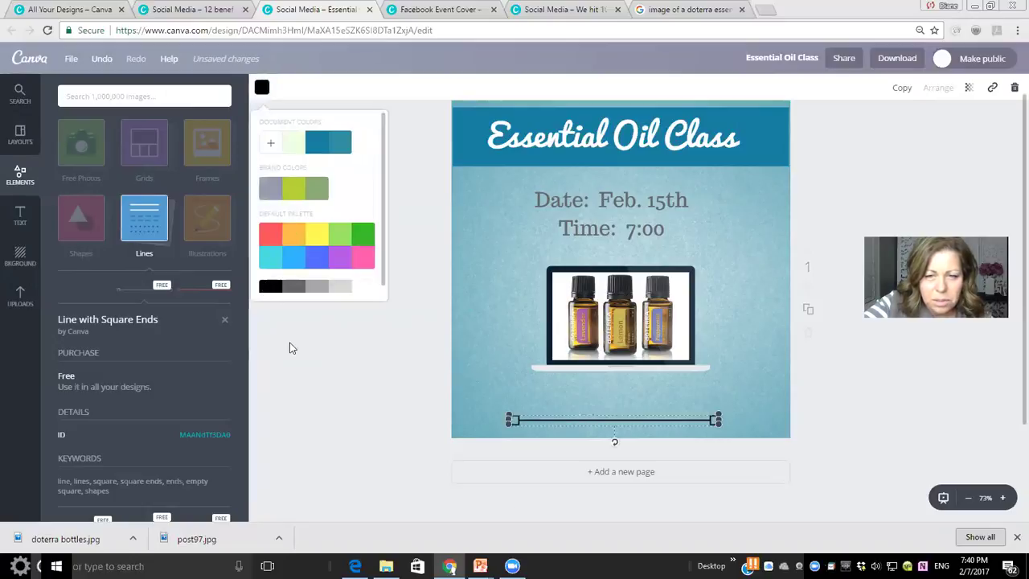
{"action": "left_click", "coordinate": [691, 434]}
Step: Stretch the black line past both side edges of the graphic and position it close to the lower edge
{"action": "left_click", "coordinate": [529, 420]}
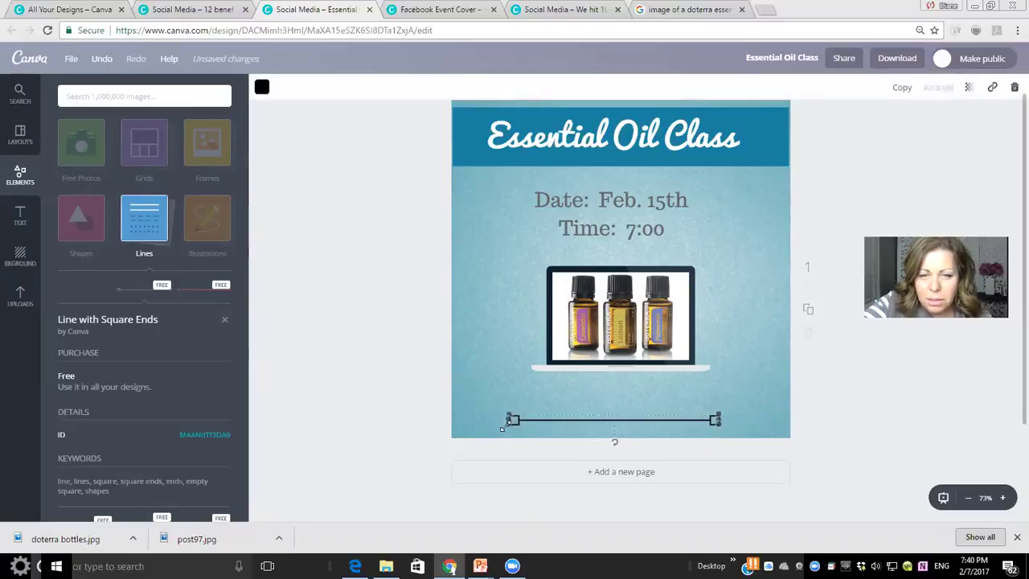
{"action": "left_click_drag", "start_coordinate": [505, 426], "coordinate": [411, 419]}
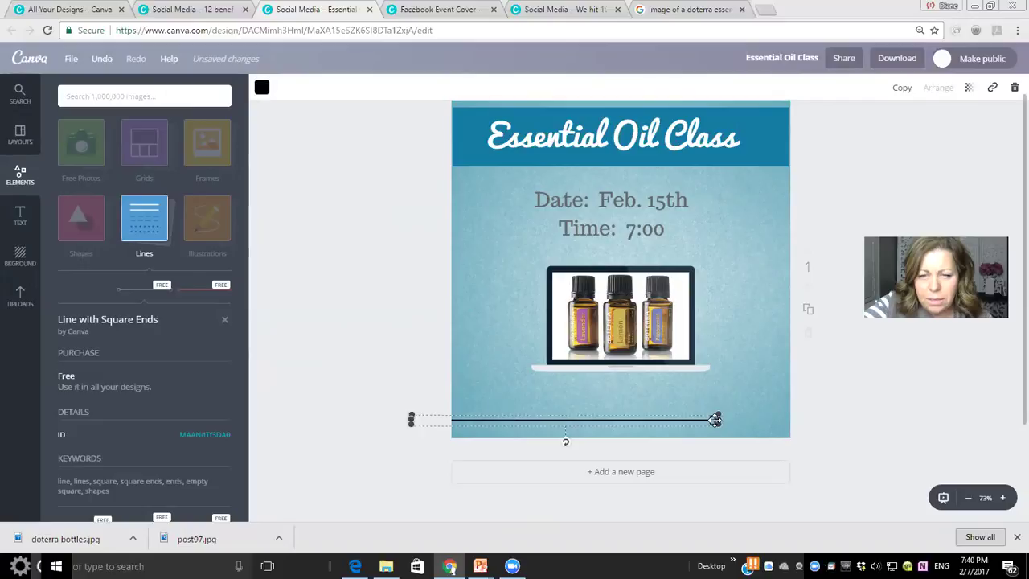
{"action": "left_click_drag", "start_coordinate": [724, 420], "coordinate": [838, 421]}
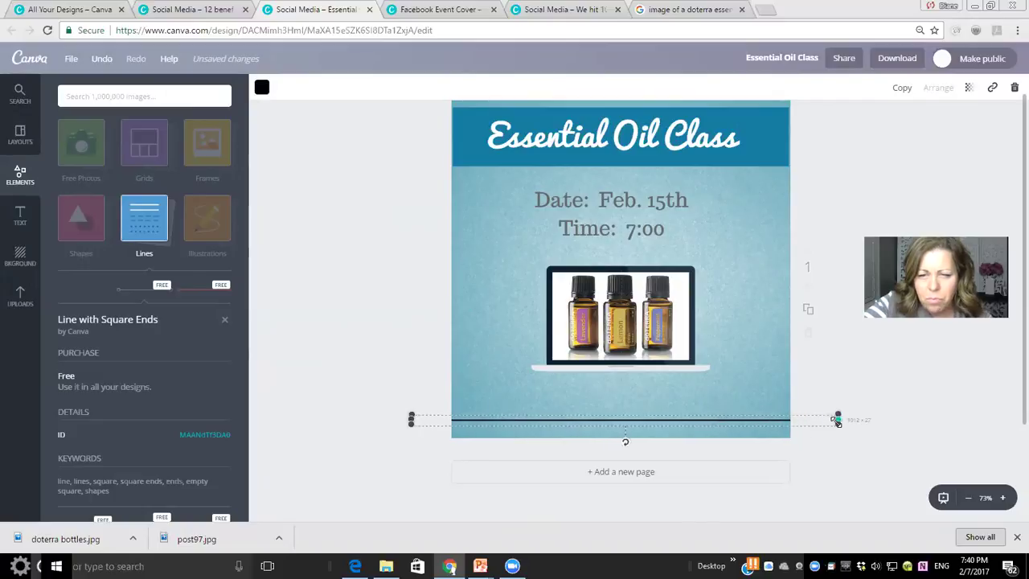
{"action": "left_click_drag", "start_coordinate": [668, 425], "coordinate": [665, 427]}
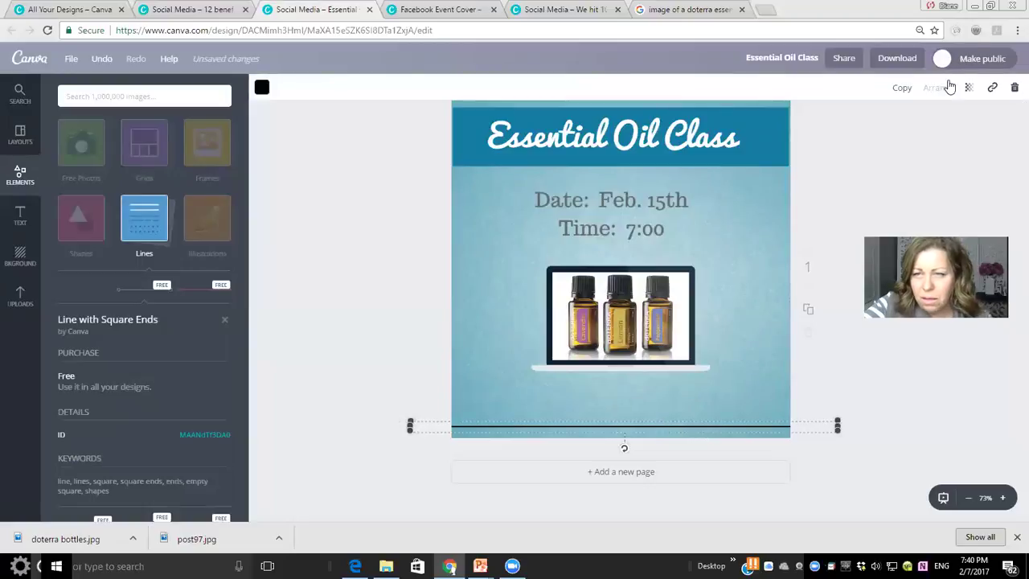
Step: Duplicate the black line along the graphic's upper edge, and move the heading, blue banner and date and time text down below it
{"action": "left_click", "coordinate": [902, 88]}
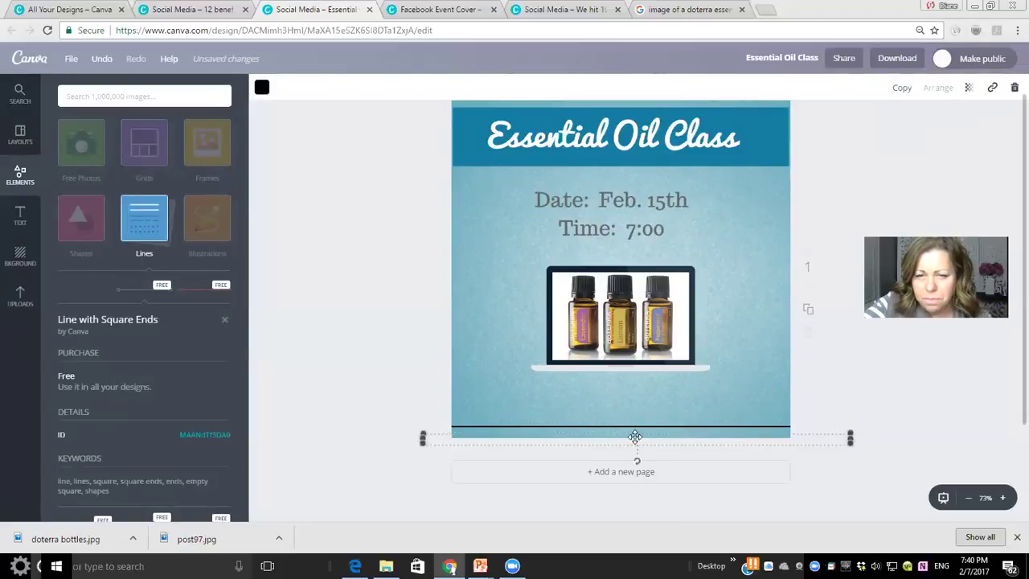
{"action": "left_click_drag", "start_coordinate": [641, 416], "coordinate": [655, 107]}
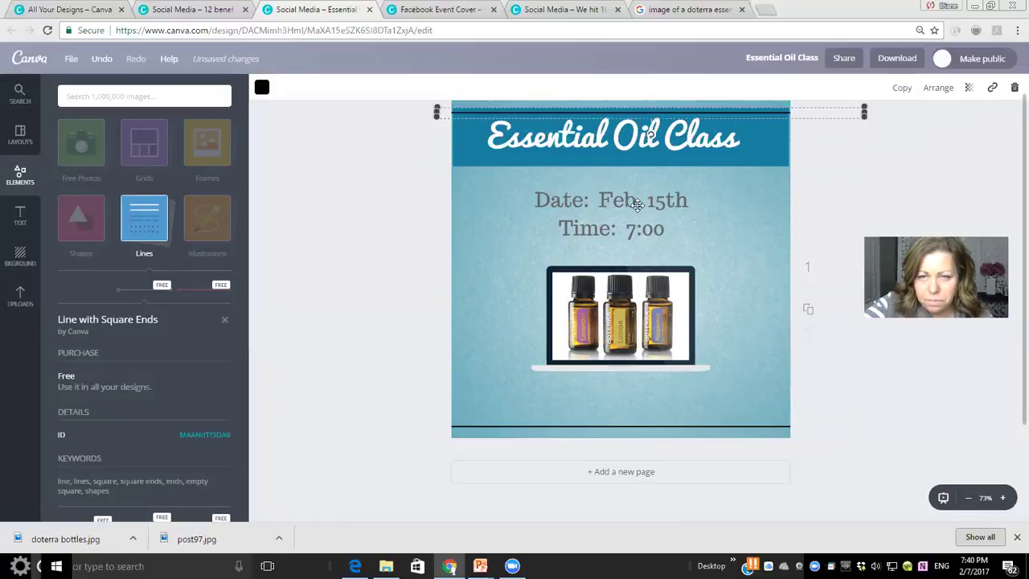
{"action": "left_click_drag", "start_coordinate": [637, 204], "coordinate": [637, 219]}
{"action": "left_click_drag", "start_coordinate": [643, 156], "coordinate": [650, 209]}
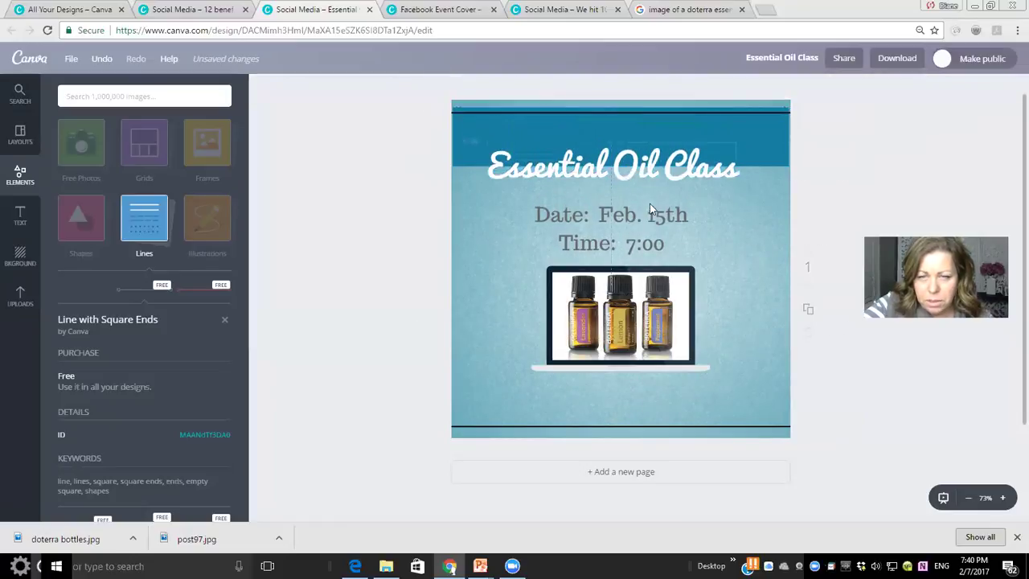
{"action": "mouse_move", "coordinate": [657, 151]}
{"action": "left_mouse_down"}
{"action": "mouse_move", "coordinate": [642, 186]}
{"action": "mouse_move", "coordinate": [645, 167]}
{"action": "left_mouse_up"}
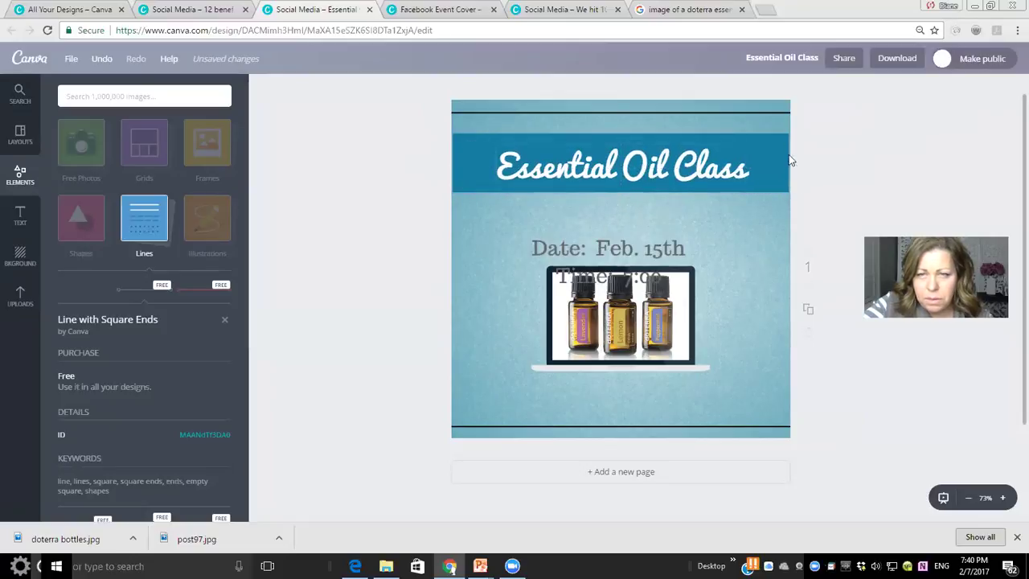
Step: Add two vertical copies of the black line, placing one along each side edge of the graphic to complete the border
{"action": "left_click", "coordinate": [737, 118]}
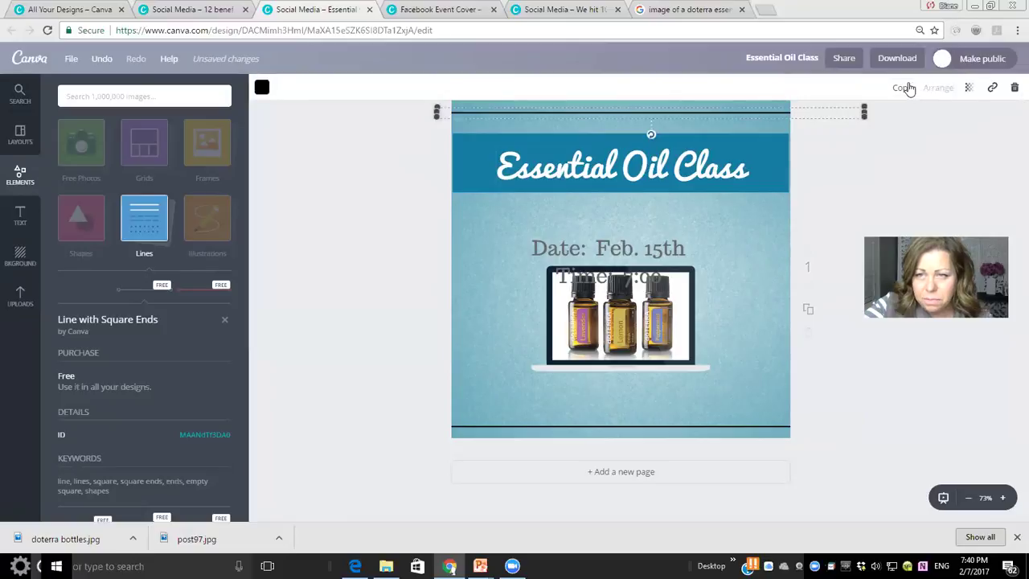
{"action": "left_click_drag", "start_coordinate": [653, 121], "coordinate": [782, 286]}
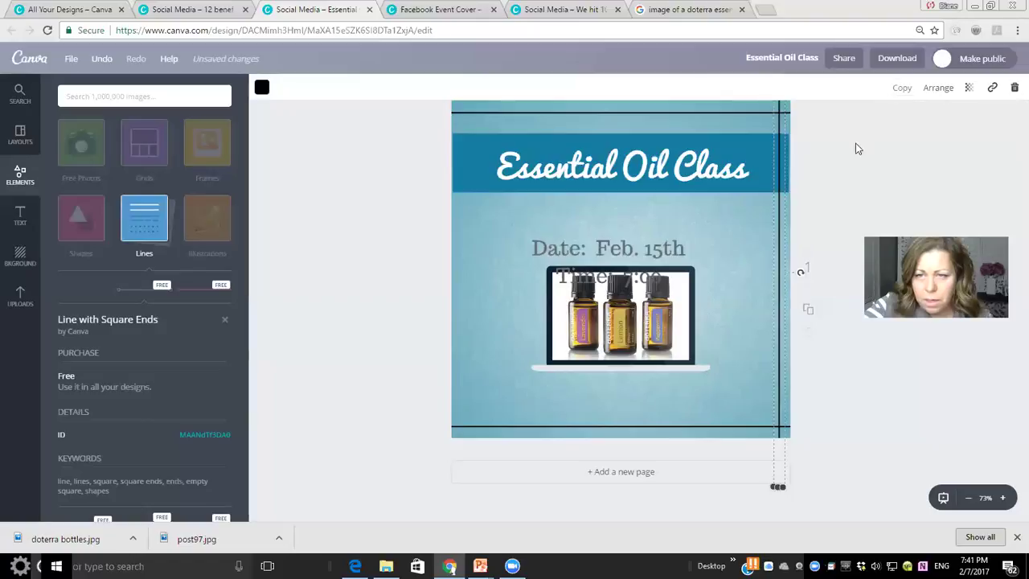
{"action": "left_click", "coordinate": [778, 239]}
{"action": "left_click_drag", "start_coordinate": [779, 239], "coordinate": [466, 242]}
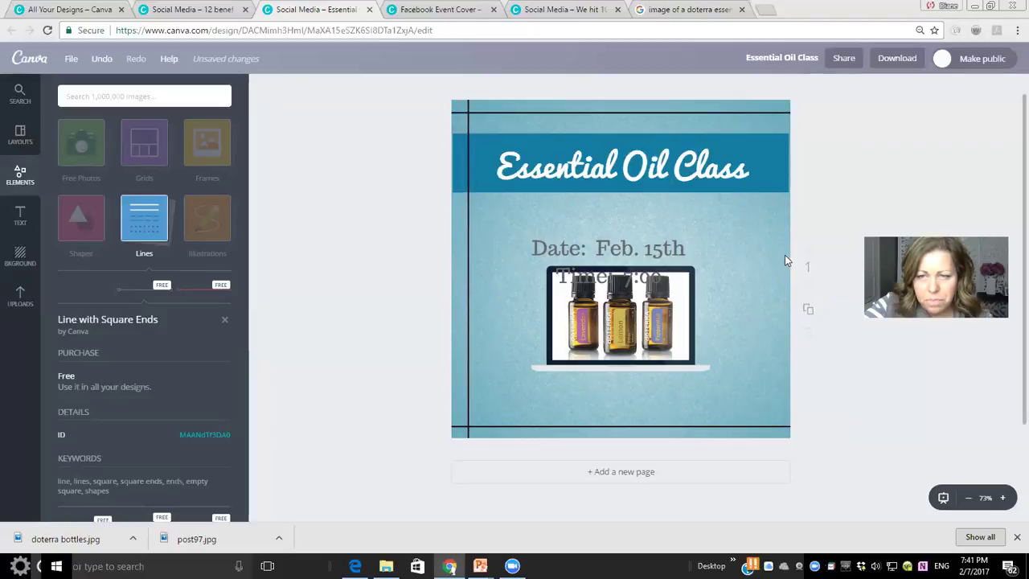
{"action": "mouse_move", "coordinate": [788, 251]}
{"action": "left_mouse_down"}
{"action": "mouse_move", "coordinate": [761, 255]}
{"action": "mouse_move", "coordinate": [772, 254]}
{"action": "left_mouse_up"}
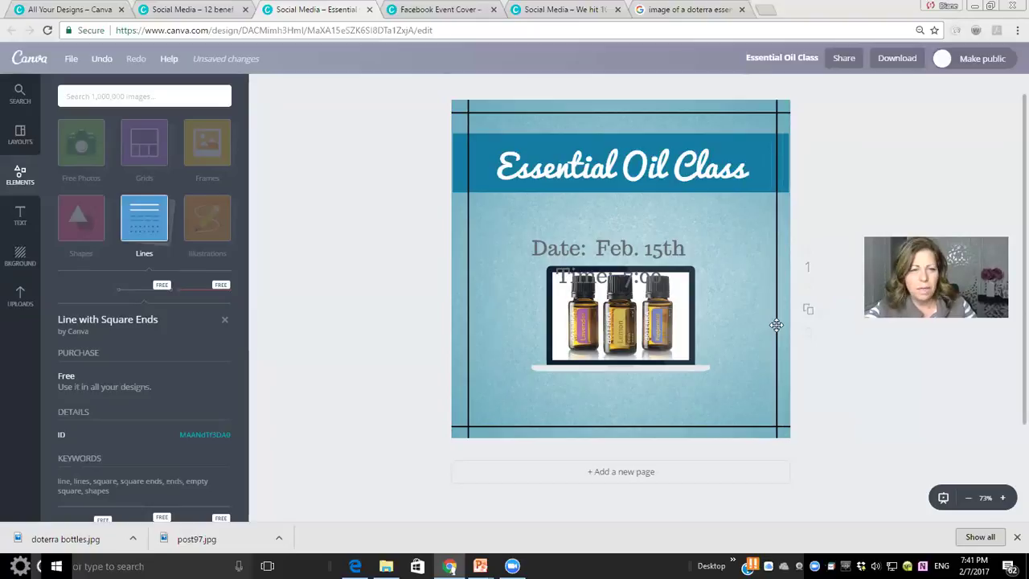
Step: Open the Illustrations collection, and move the laptop image down clear of the date and time text, just above the lower black line
{"action": "left_click", "coordinate": [215, 231]}
{"action": "left_click", "coordinate": [215, 231]}
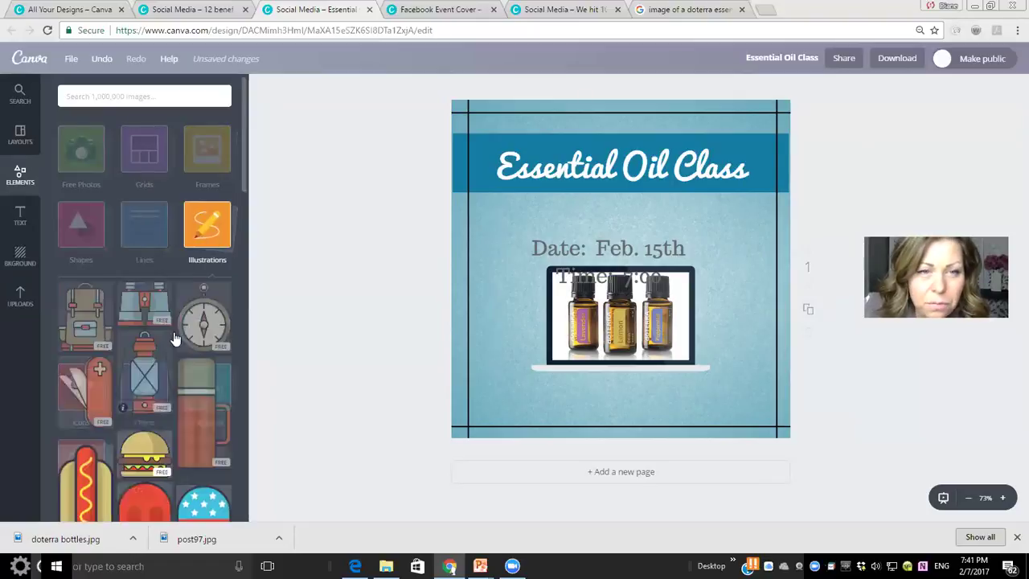
{"action": "scroll", "coordinate": [177, 338], "scroll_direction": "down", "scroll_amount": 3}
{"action": "scroll", "coordinate": [183, 345], "scroll_direction": "down", "scroll_amount": 5}
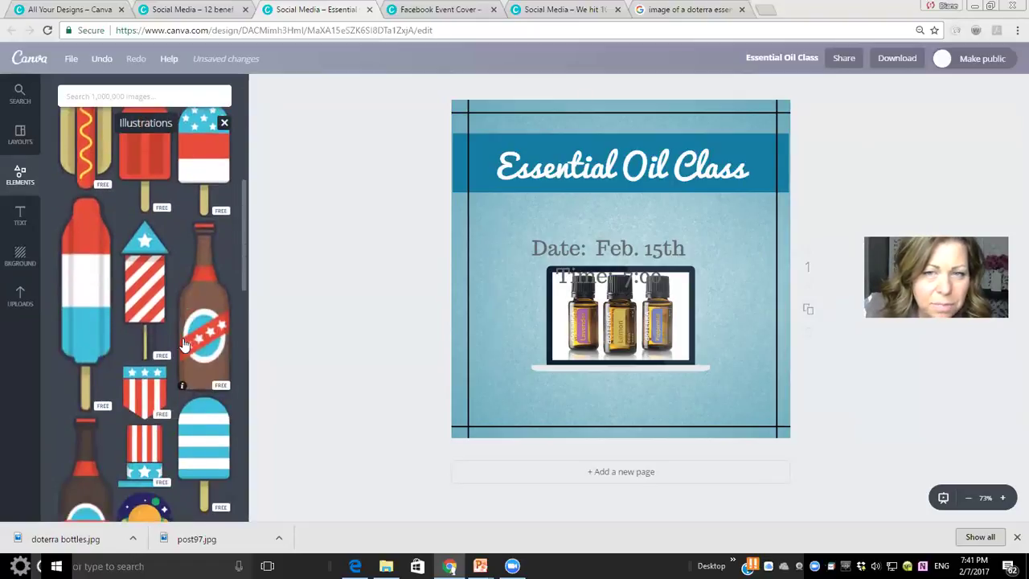
{"action": "left_click_drag", "start_coordinate": [618, 320], "coordinate": [612, 369]}
Step: Look through the Illustrations, Charts and Valentine's element collections for further decorations
{"action": "scroll", "coordinate": [181, 326], "scroll_direction": "down", "scroll_amount": 10}
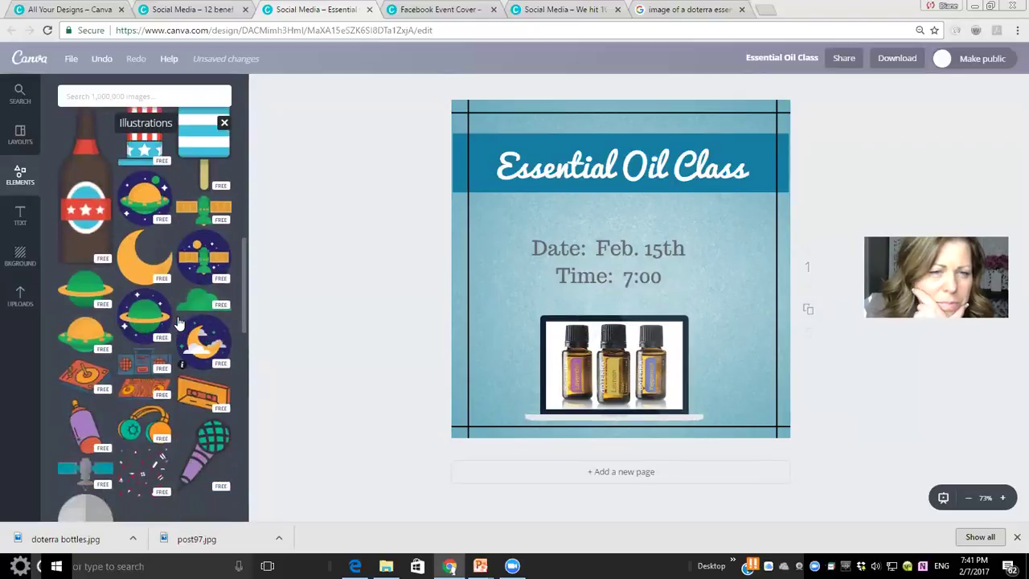
{"action": "scroll", "coordinate": [180, 327], "scroll_direction": "up", "scroll_amount": 10}
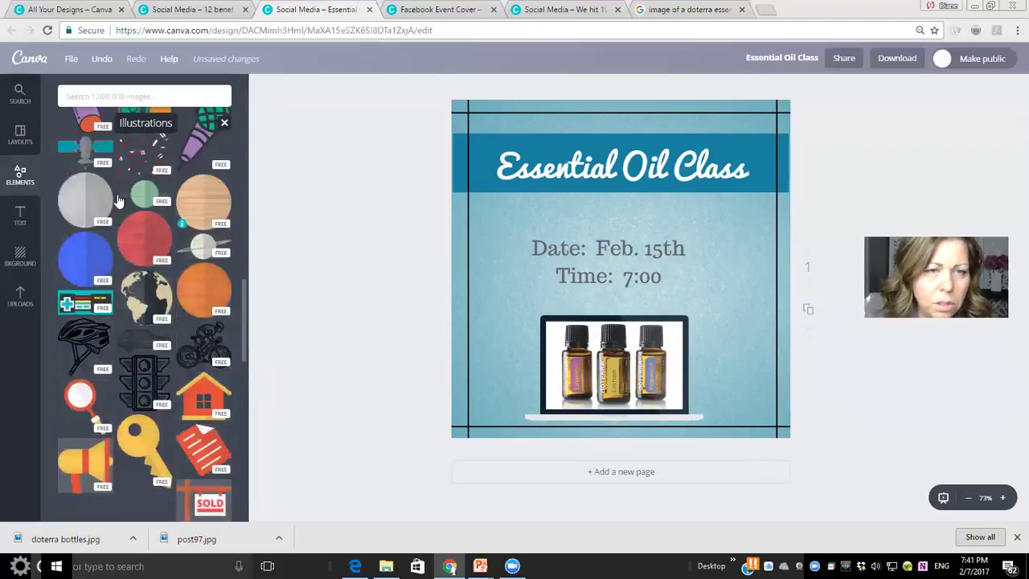
{"action": "left_click_drag", "start_coordinate": [90, 251], "coordinate": [72, 267]}
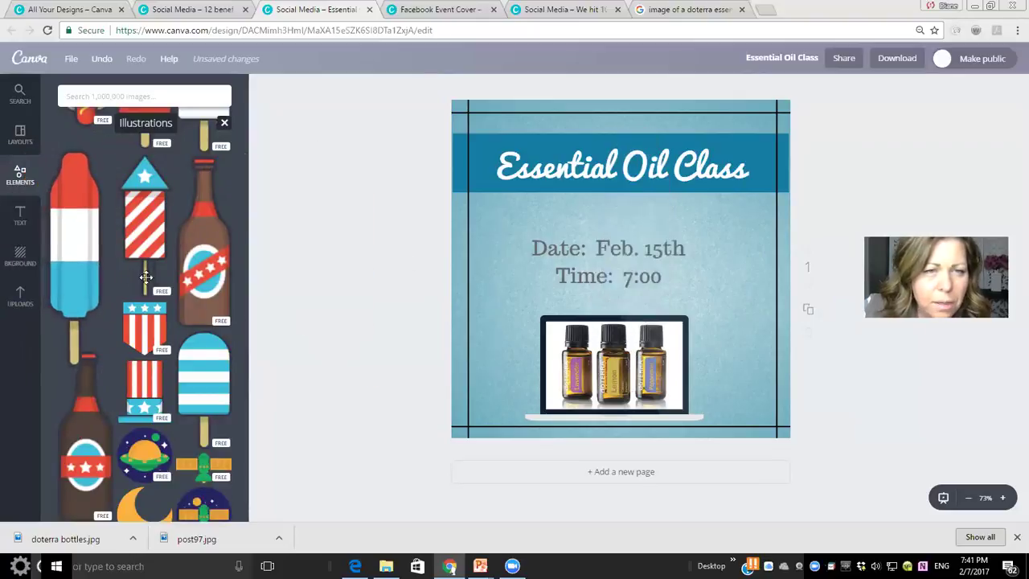
{"action": "scroll", "coordinate": [153, 275], "scroll_direction": "up", "scroll_amount": 3}
{"action": "scroll", "coordinate": [150, 272], "scroll_direction": "up", "scroll_amount": 3}
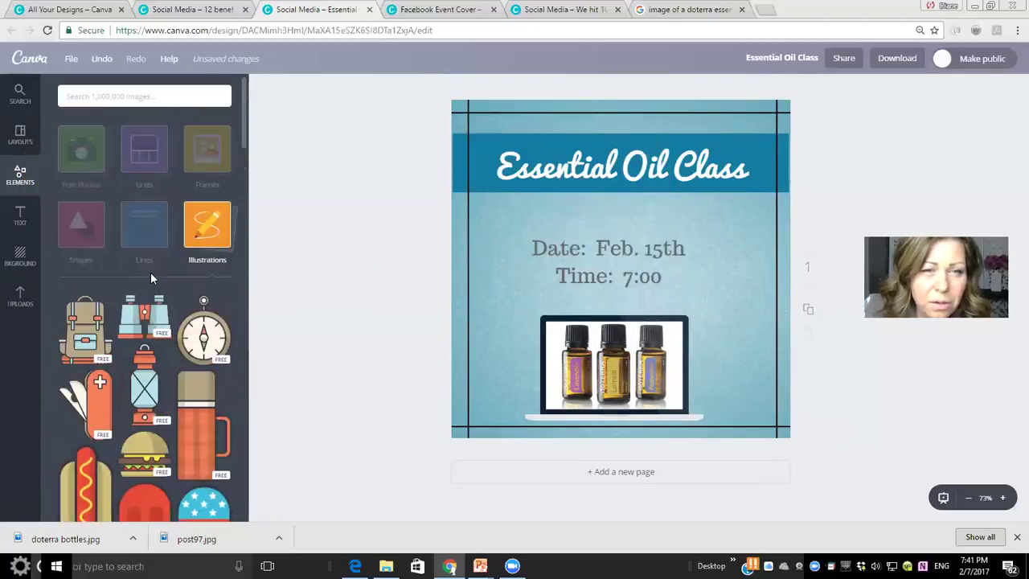
{"action": "scroll", "coordinate": [151, 241], "scroll_direction": "up", "scroll_amount": 2}
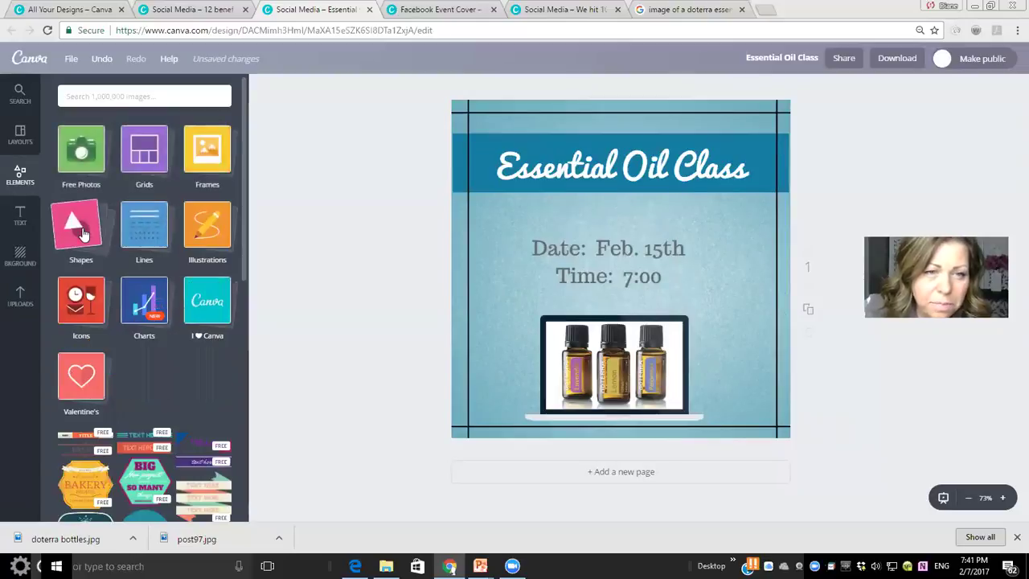
{"action": "left_click", "coordinate": [136, 304]}
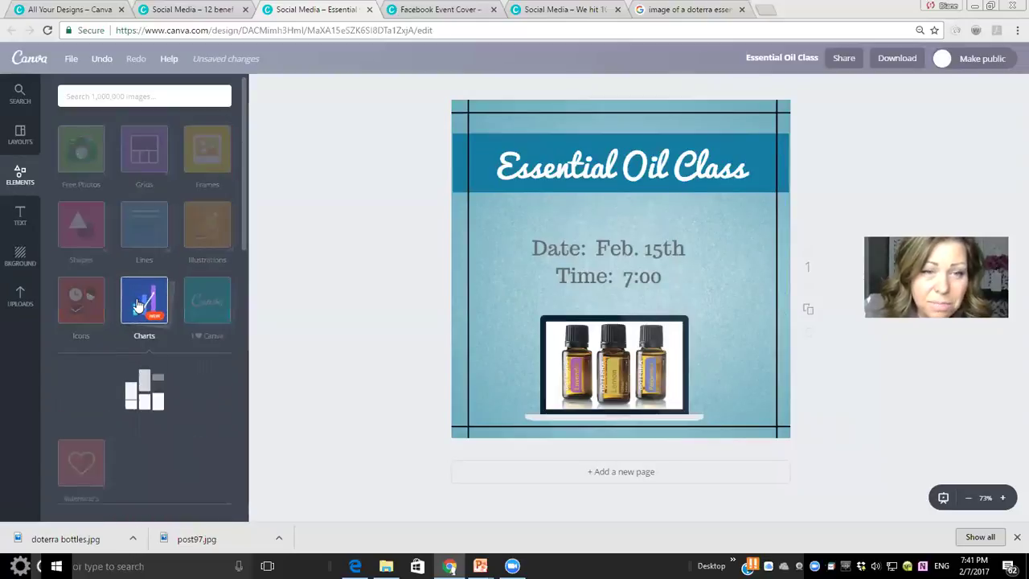
{"action": "scroll", "coordinate": [174, 343], "scroll_direction": "down", "scroll_amount": 10}
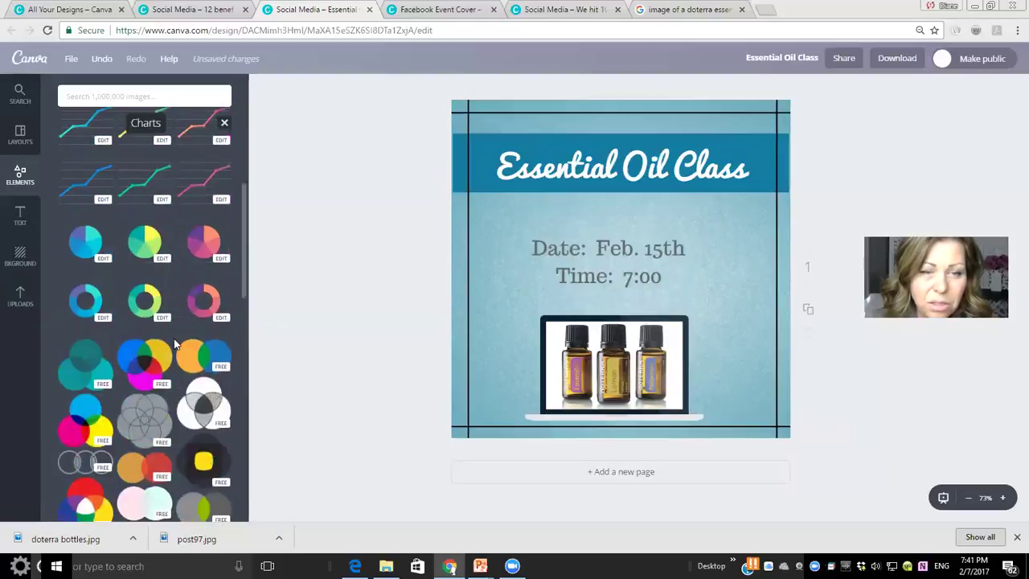
{"action": "scroll", "coordinate": [174, 344], "scroll_direction": "up", "scroll_amount": 10}
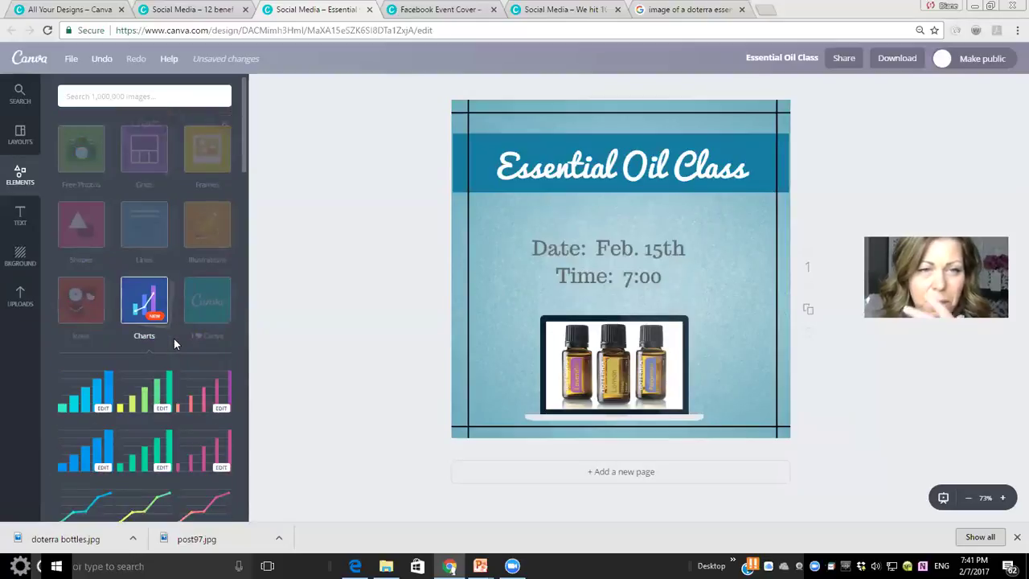
{"action": "left_click", "coordinate": [85, 312]}
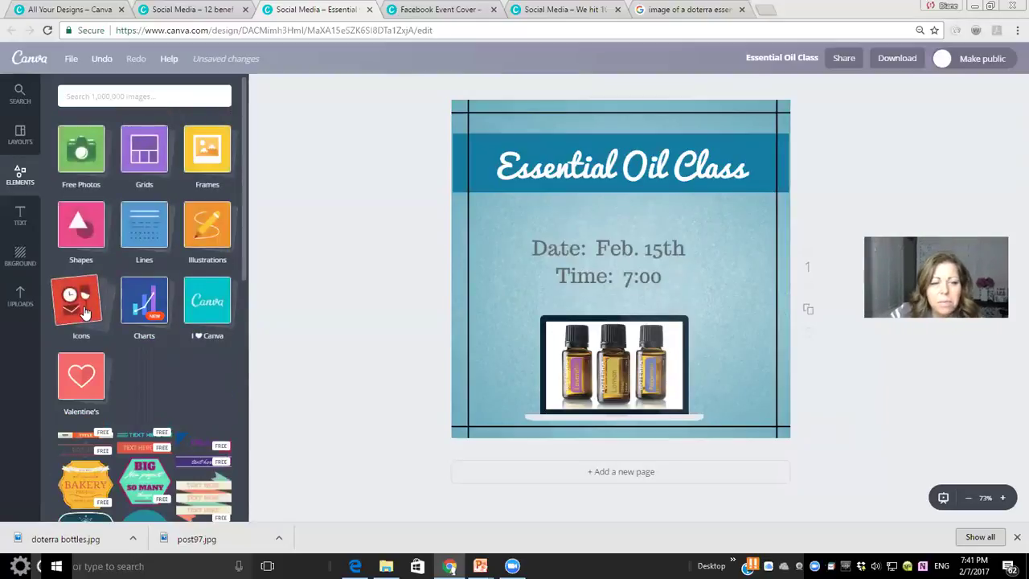
{"action": "left_click", "coordinate": [78, 383]}
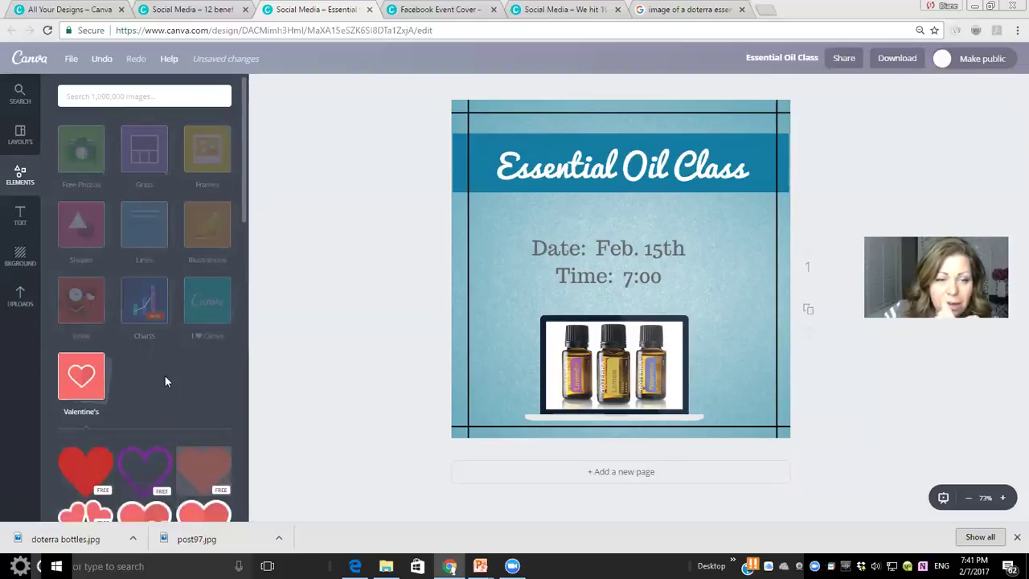
{"action": "scroll", "coordinate": [164, 378], "scroll_direction": "down", "scroll_amount": 5}
{"action": "scroll", "coordinate": [164, 381], "scroll_direction": "up", "scroll_amount": 6}
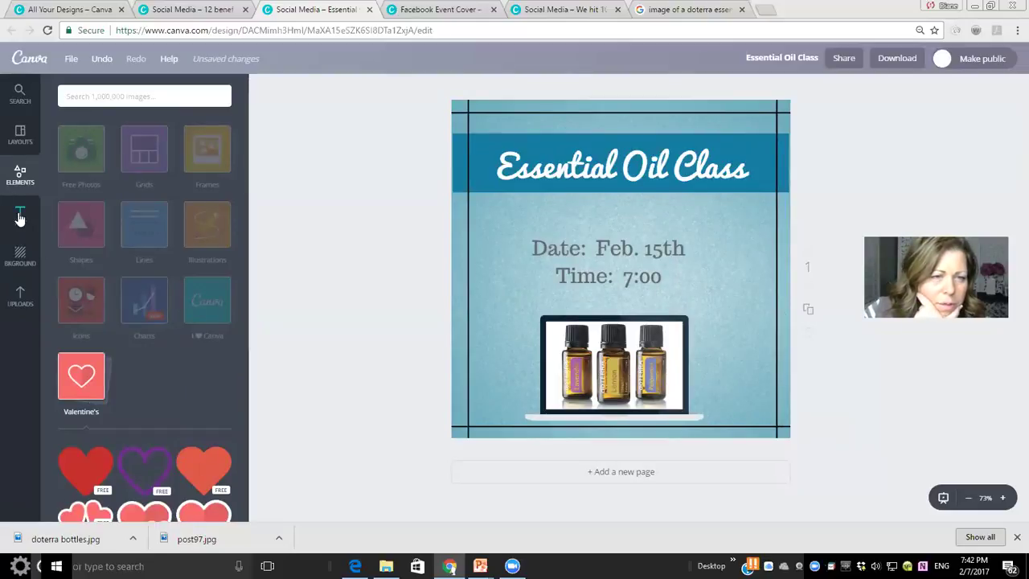
Step: Look through the ready-made Canva layouts for design ideas
{"action": "left_click", "coordinate": [21, 138]}
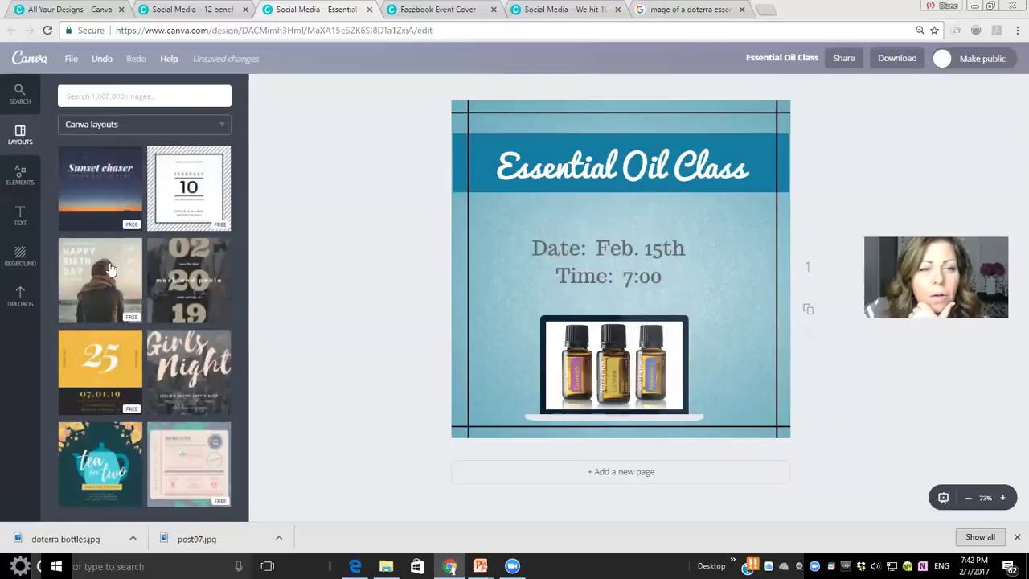
{"action": "scroll", "coordinate": [154, 276], "scroll_direction": "down", "scroll_amount": 3}
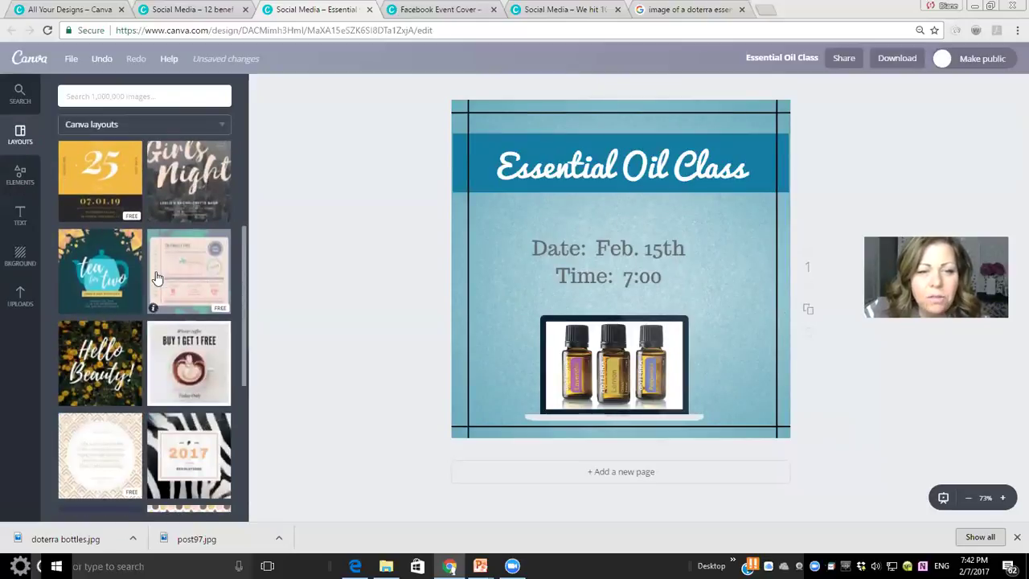
{"action": "scroll", "coordinate": [157, 277], "scroll_direction": "down", "scroll_amount": 3}
{"action": "scroll", "coordinate": [156, 281], "scroll_direction": "down", "scroll_amount": 3}
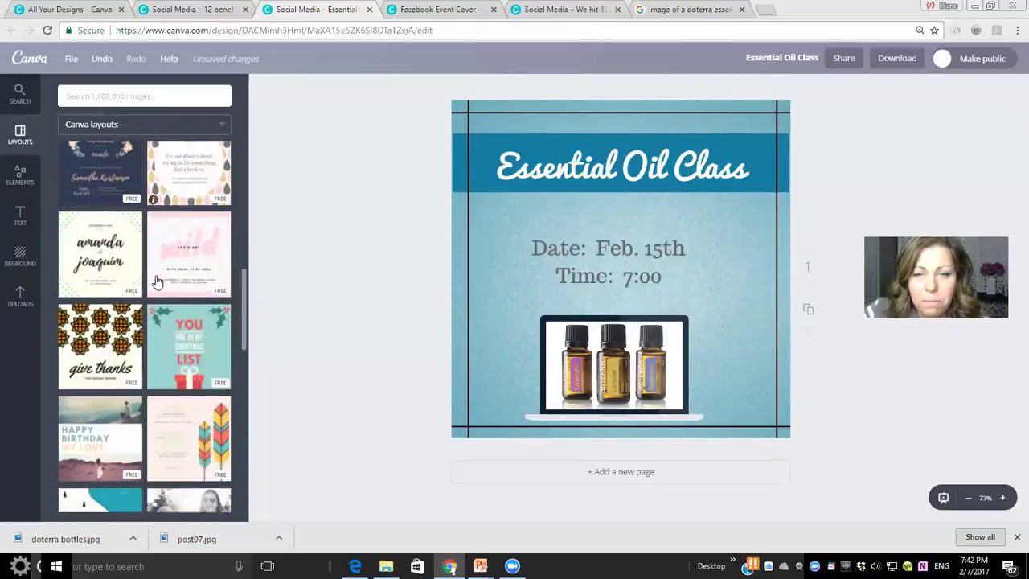
{"action": "scroll", "coordinate": [156, 282], "scroll_direction": "down", "scroll_amount": 3}
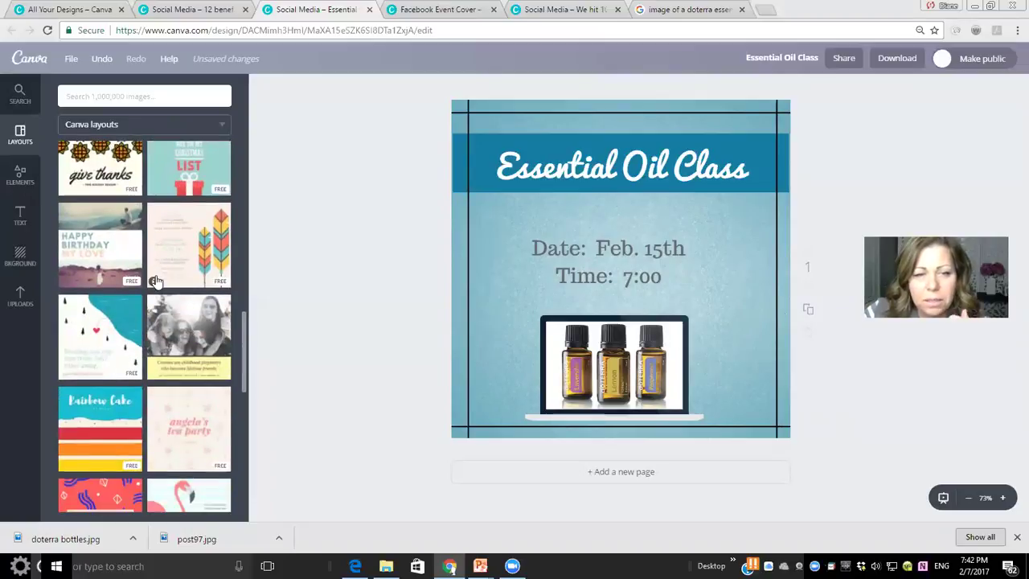
Step: Apply the "it's a girl!" layout to the page, replacing all of its existing content
{"action": "scroll", "coordinate": [154, 290], "scroll_direction": "down", "scroll_amount": 5}
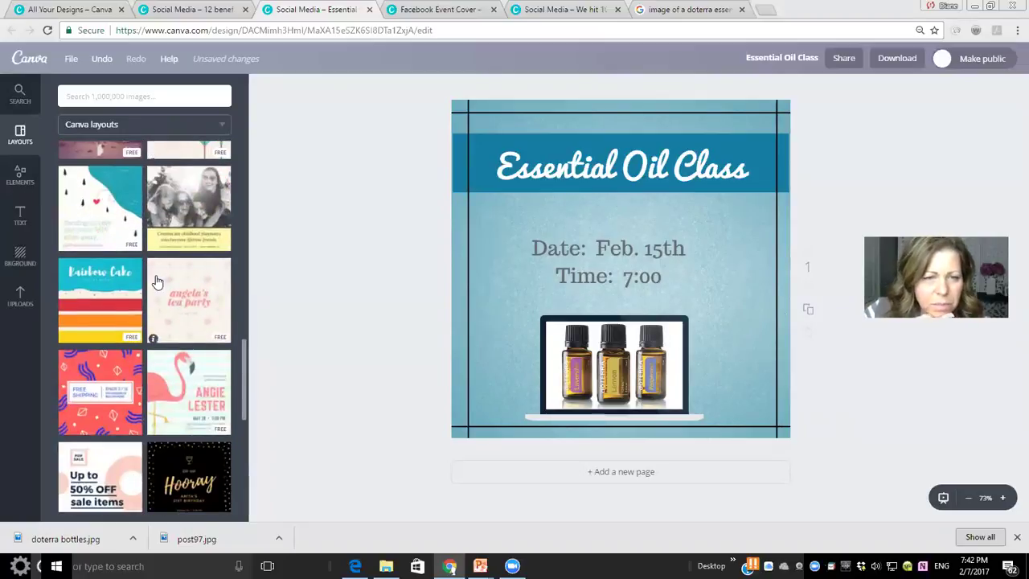
{"action": "scroll", "coordinate": [147, 336], "scroll_direction": "down", "scroll_amount": 2}
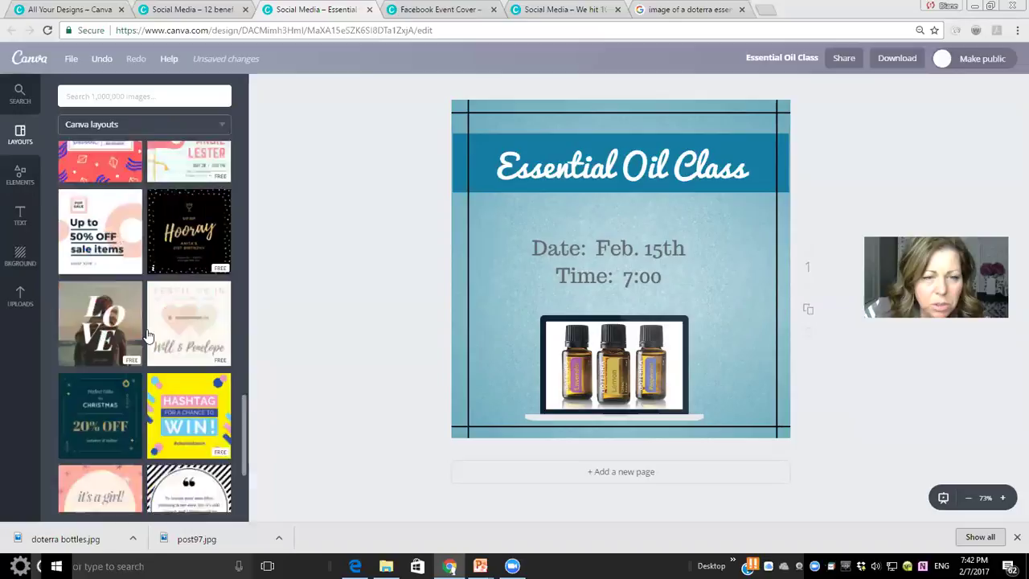
{"action": "left_click_drag", "start_coordinate": [102, 437], "coordinate": [616, 247]}
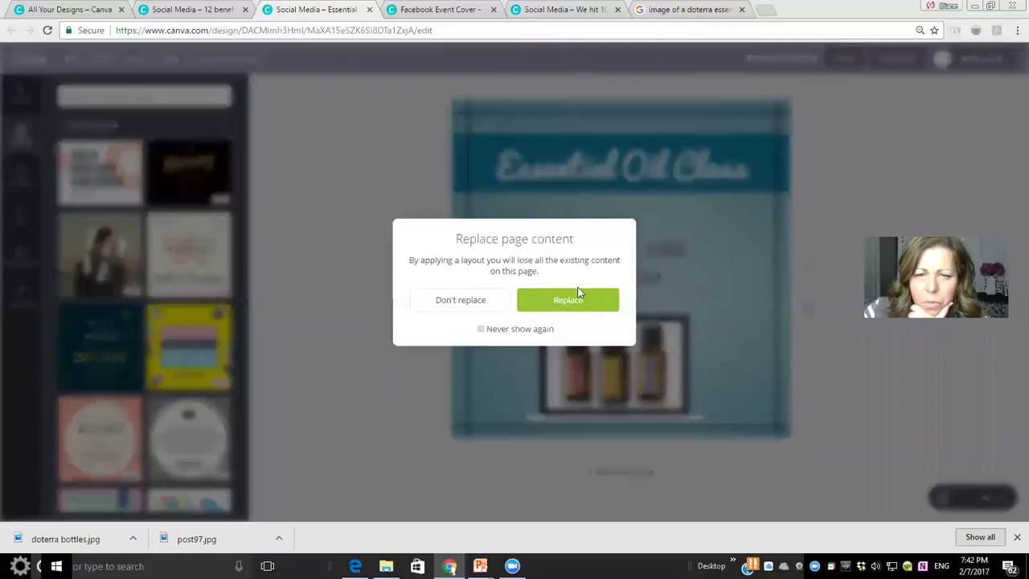
{"action": "left_click", "coordinate": [462, 300]}
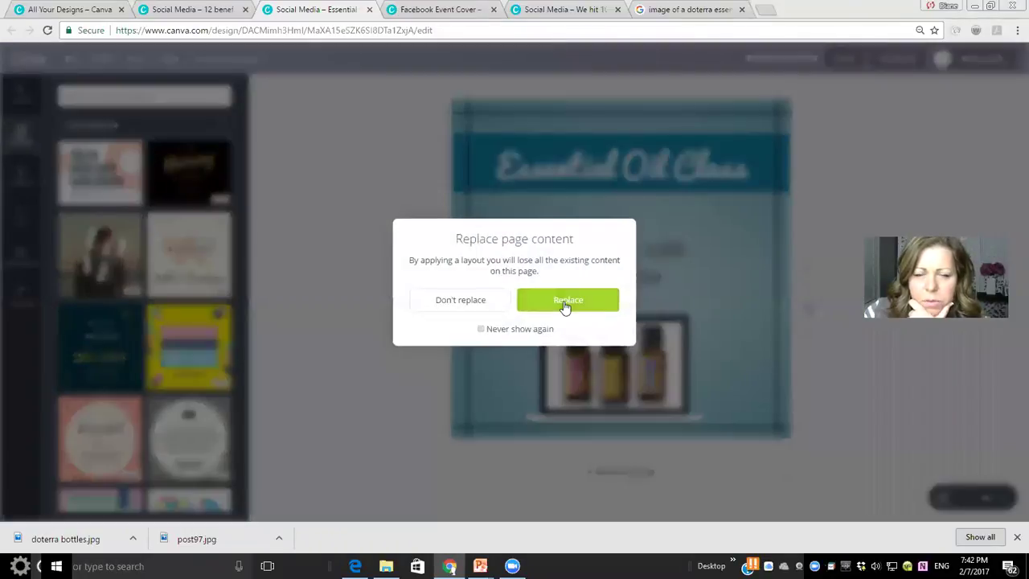
{"action": "left_click", "coordinate": [566, 302]}
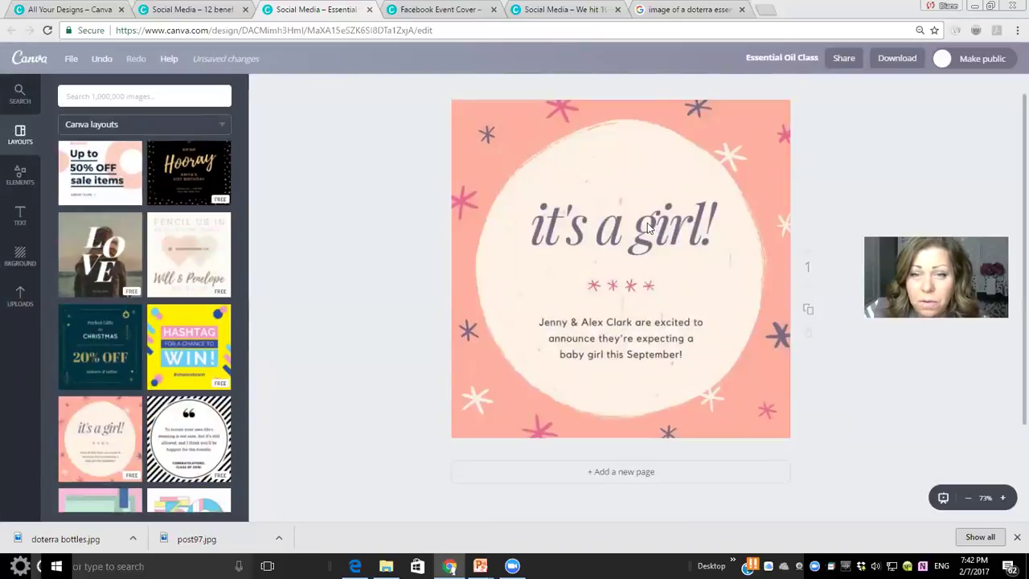
Step: Shift the "it's a girl!" heading together with its cream circle slightly on the page
{"action": "left_click", "coordinate": [679, 231]}
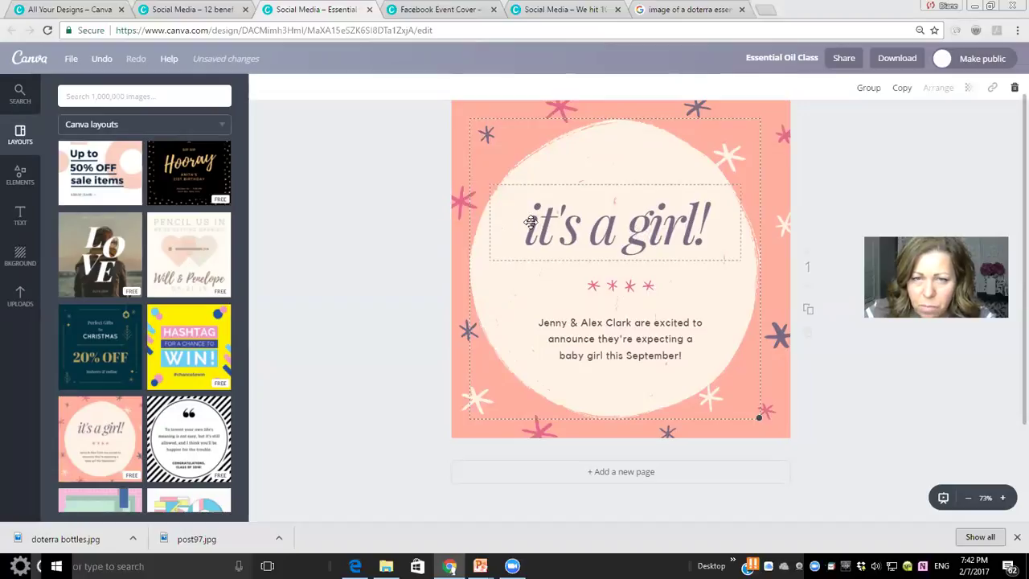
{"action": "left_click_drag", "start_coordinate": [593, 229], "coordinate": [639, 231]}
{"action": "left_click_drag", "start_coordinate": [669, 194], "coordinate": [556, 196]}
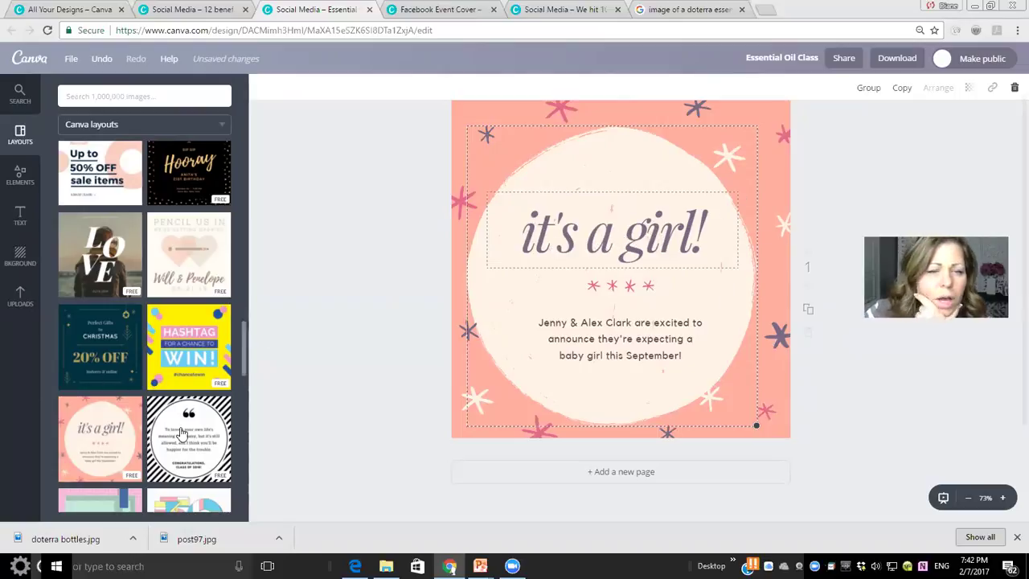
Step: Delete the heading with its circle, the coral background and the cream star near the upper right corner
{"action": "scroll", "coordinate": [183, 432], "scroll_direction": "down", "scroll_amount": 1}
{"action": "scroll", "coordinate": [183, 432], "scroll_direction": "down", "scroll_amount": 3}
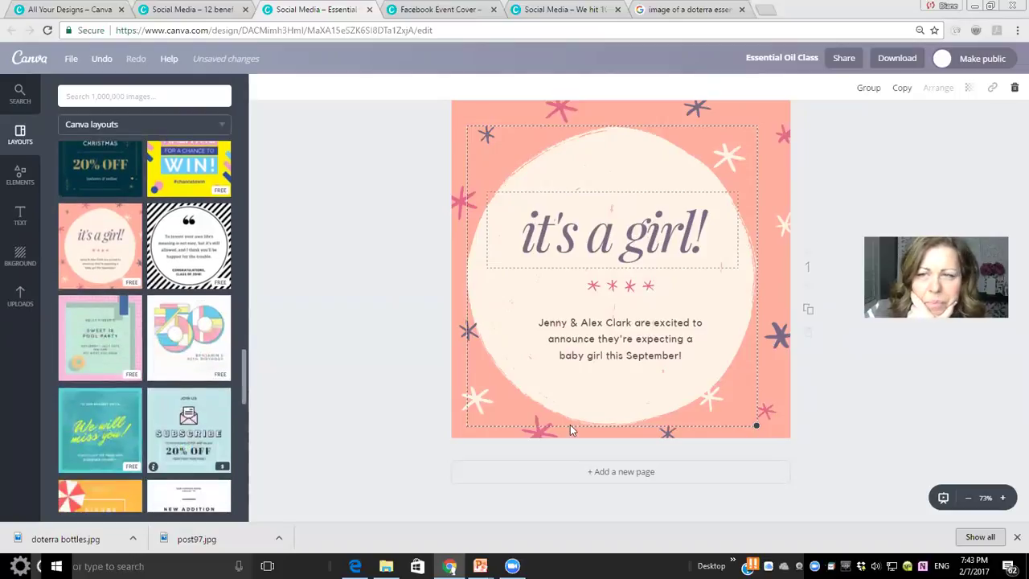
{"action": "left_click", "coordinate": [1015, 88]}
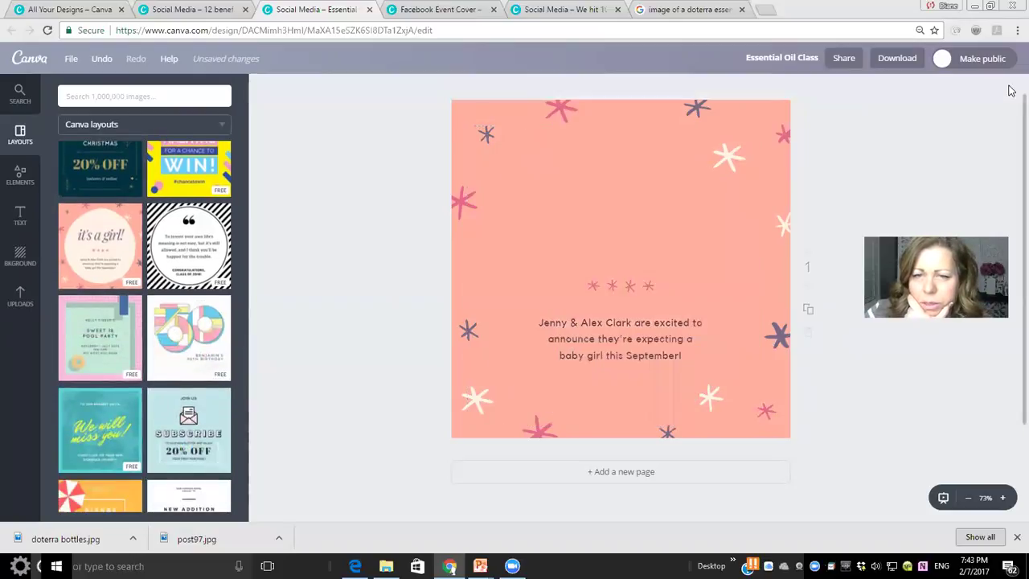
{"action": "left_click", "coordinate": [715, 195]}
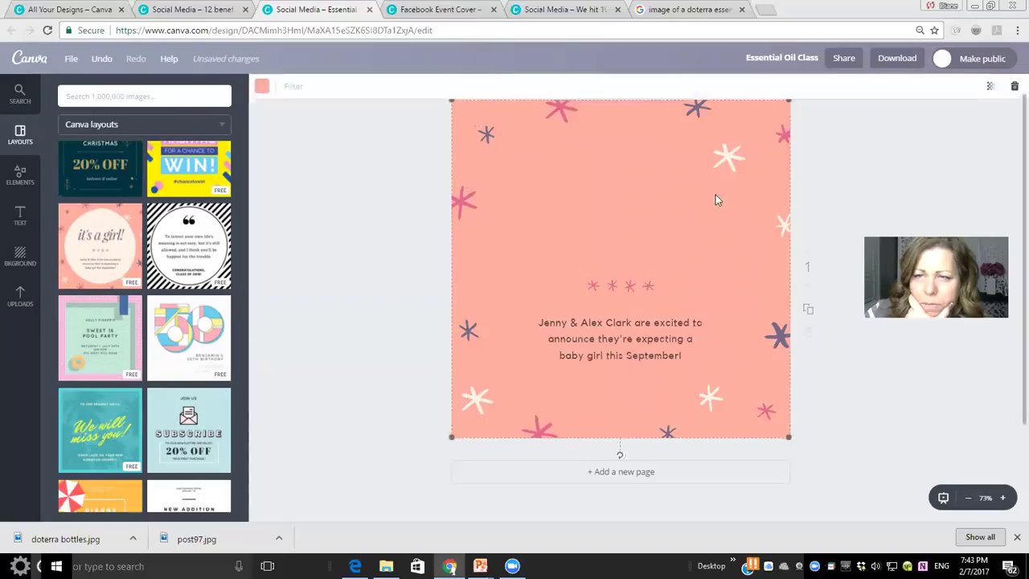
{"action": "left_click", "coordinate": [1013, 89]}
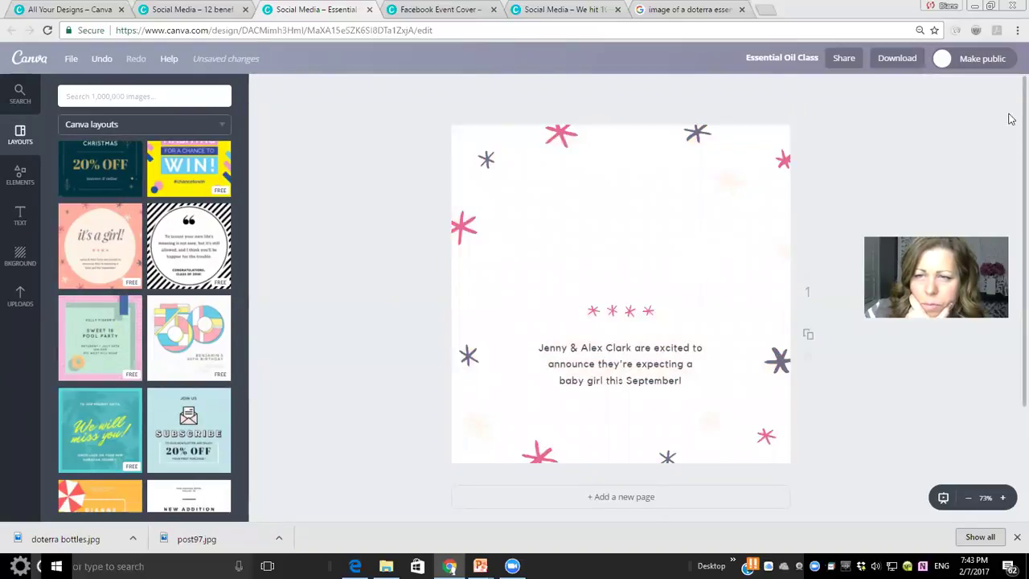
{"action": "left_click", "coordinate": [732, 172]}
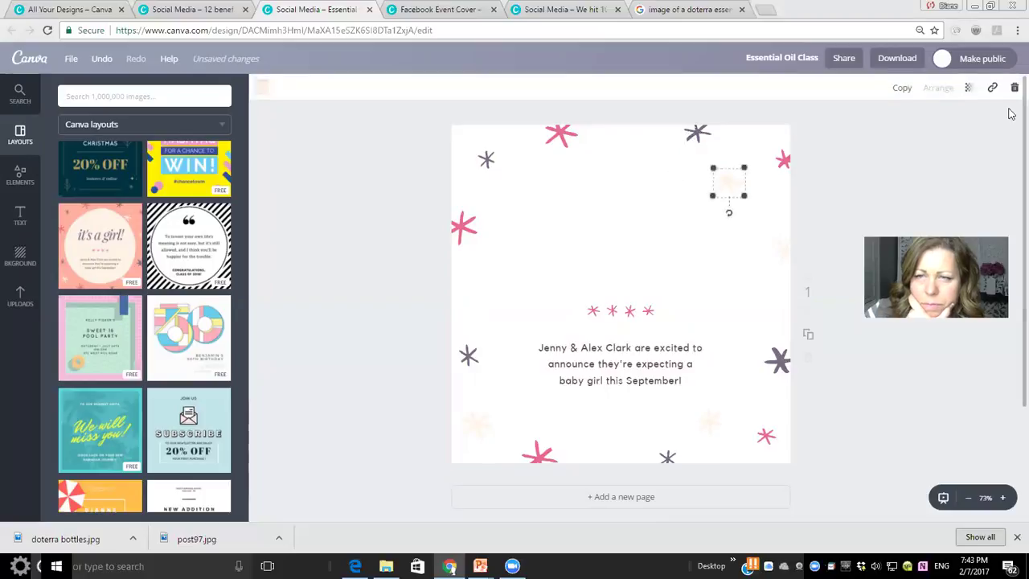
{"action": "left_click", "coordinate": [1013, 89]}
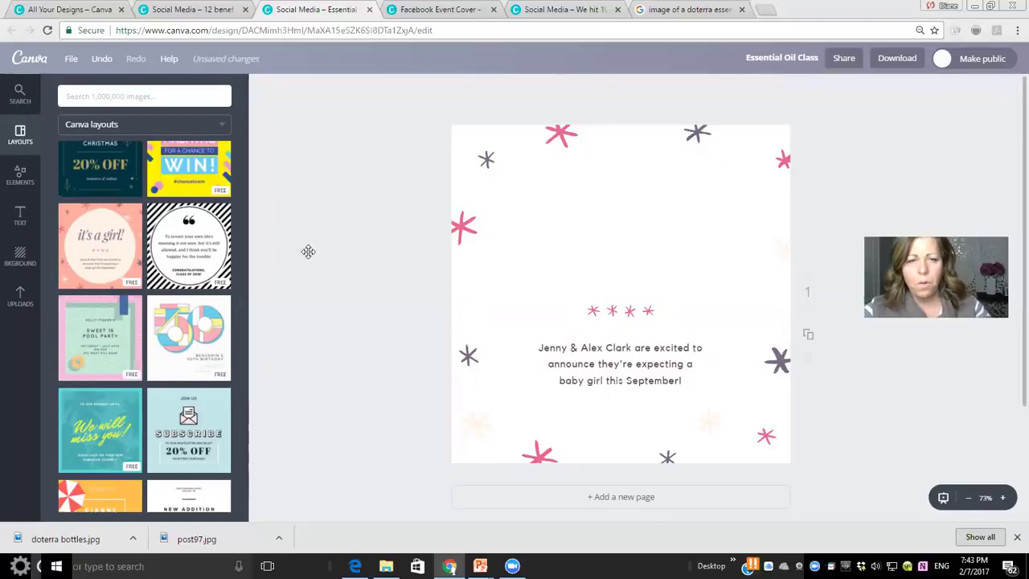
Step: Replace the page content with the Sweet 16 Pool Party layout and change its top name line to ESSENTIAL OIL CLASS
{"action": "left_click_drag", "start_coordinate": [112, 346], "coordinate": [651, 307]}
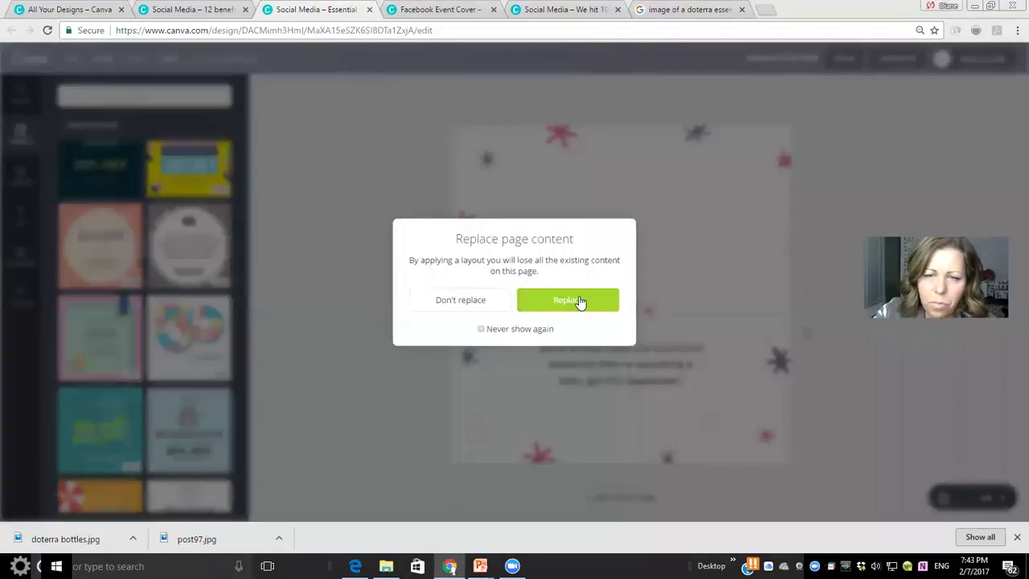
{"action": "left_click", "coordinate": [579, 301]}
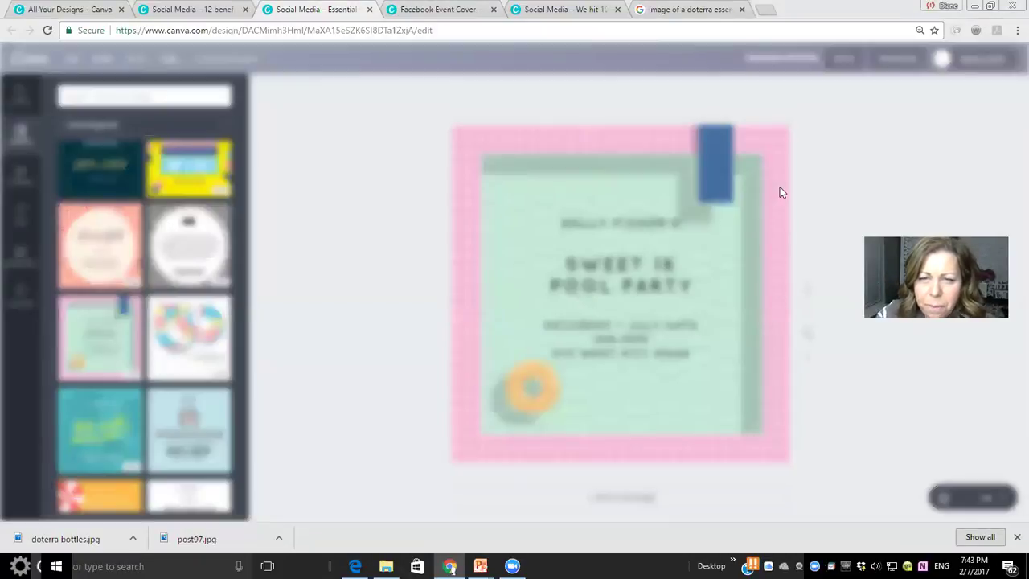
{"action": "left_click", "coordinate": [591, 218]}
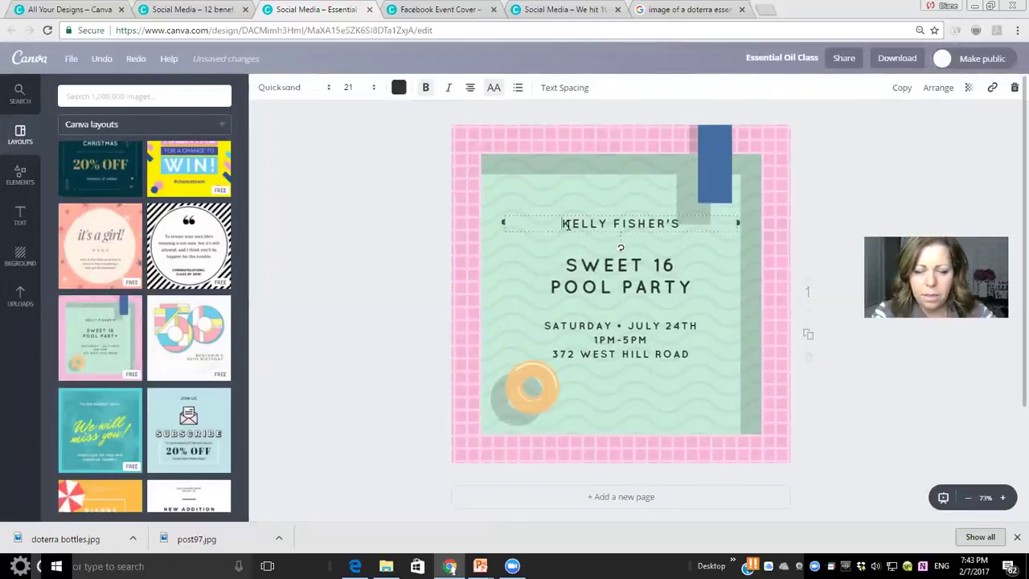
{"action": "key", "text": "Delete"}
{"action": "key", "text": "Delete"}
{"action": "key", "text": "Delete"}
{"action": "key", "text": "Delete"}
{"action": "key", "text": "Delete"}
{"action": "key", "text": "Delete"}
{"action": "key", "text": "Delete"}
{"action": "key", "text": "Delete"}
{"action": "key", "text": "Delete"}
{"action": "key", "text": "Delete"}
{"action": "key", "text": "Delete"}
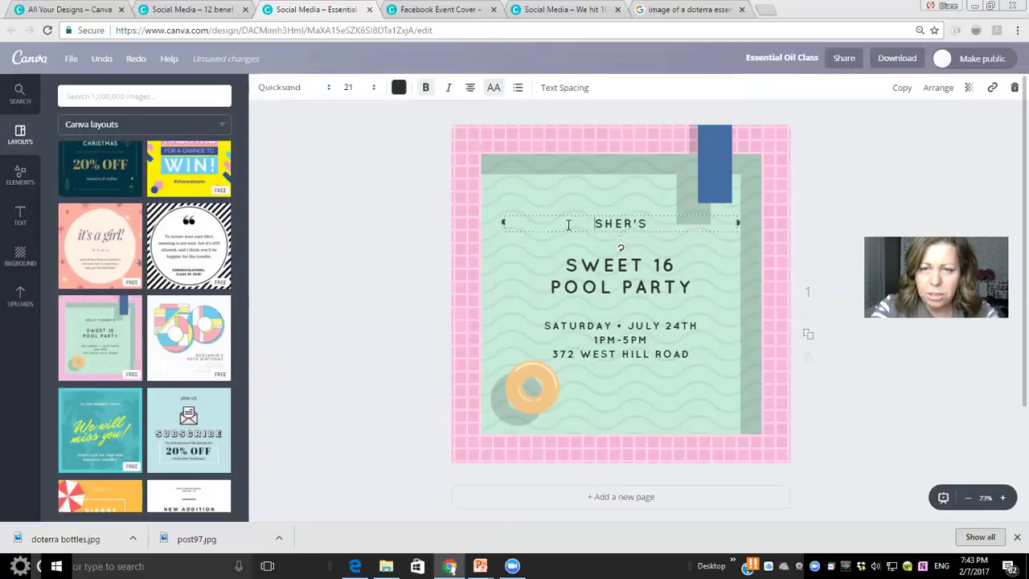
{"action": "type", "text": "ESSENTIAL"}
{"action": "key", "text": "BackSpace"}
{"action": "key", "text": "BackSpace"}
{"action": "type", "text": "AL OIL C"}
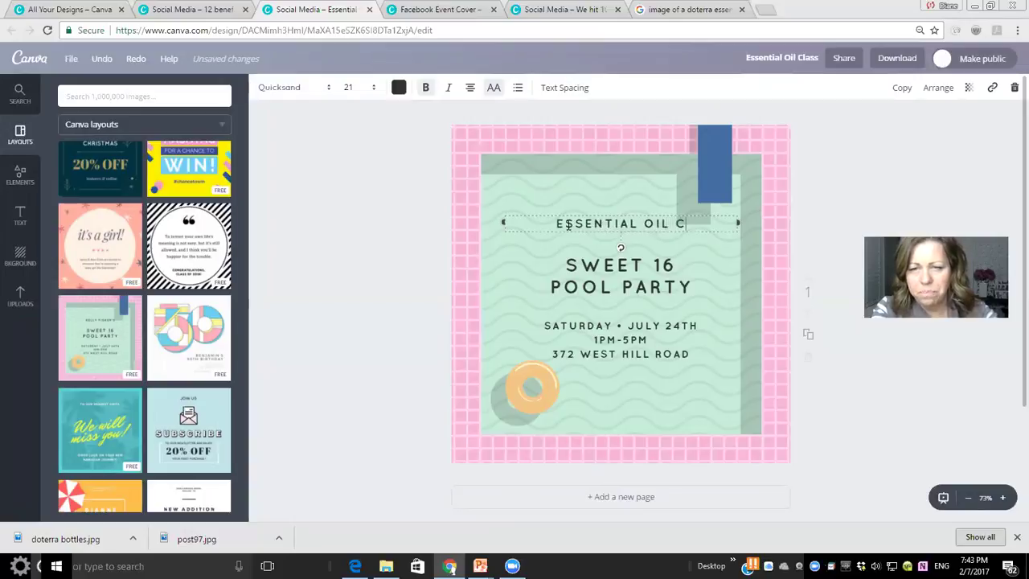
{"action": "type", "text": "LASXSZ"}
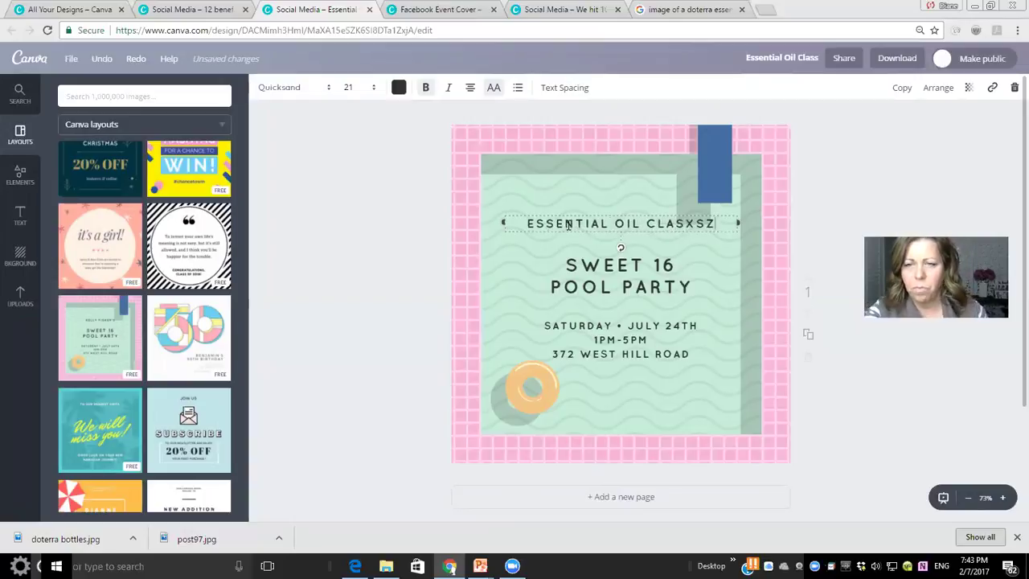
{"action": "key", "text": "BackSpace"}
{"action": "key", "text": "BackSpace"}
{"action": "key", "text": "BackSpace"}
{"action": "type", "text": "S"}
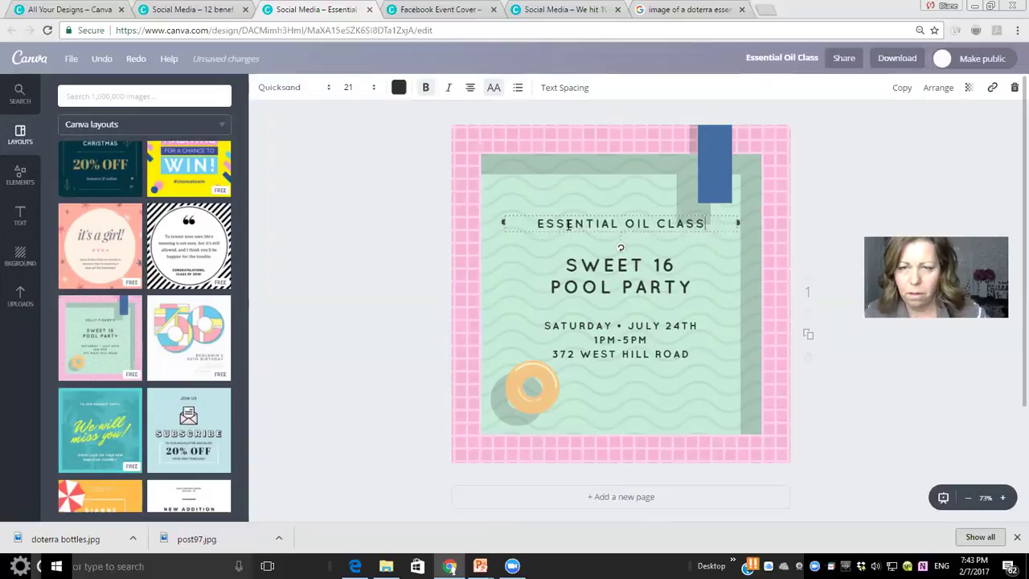
Step: Format the ESSENTIAL OIL CLASS line in the Quando font at size 48
{"action": "left_click", "coordinate": [635, 286]}
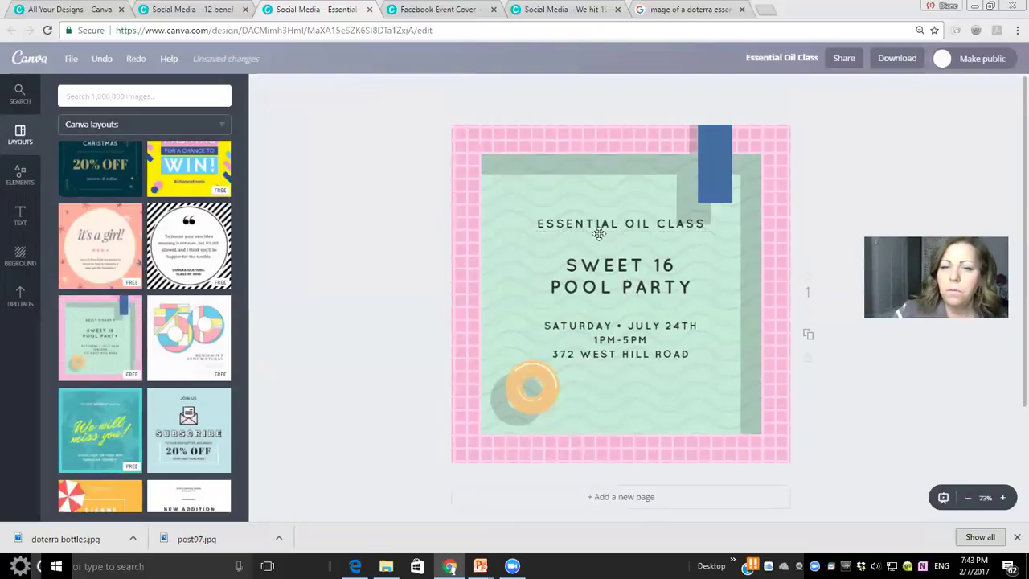
{"action": "left_click", "coordinate": [539, 223]}
{"action": "left_click_drag", "start_coordinate": [539, 223], "coordinate": [715, 224]}
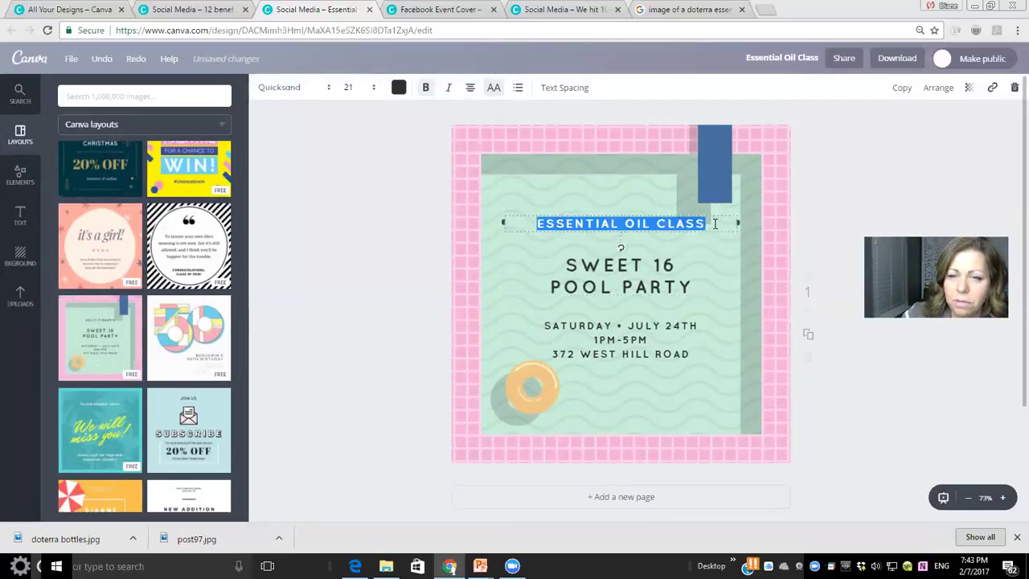
{"action": "left_click", "coordinate": [320, 87]}
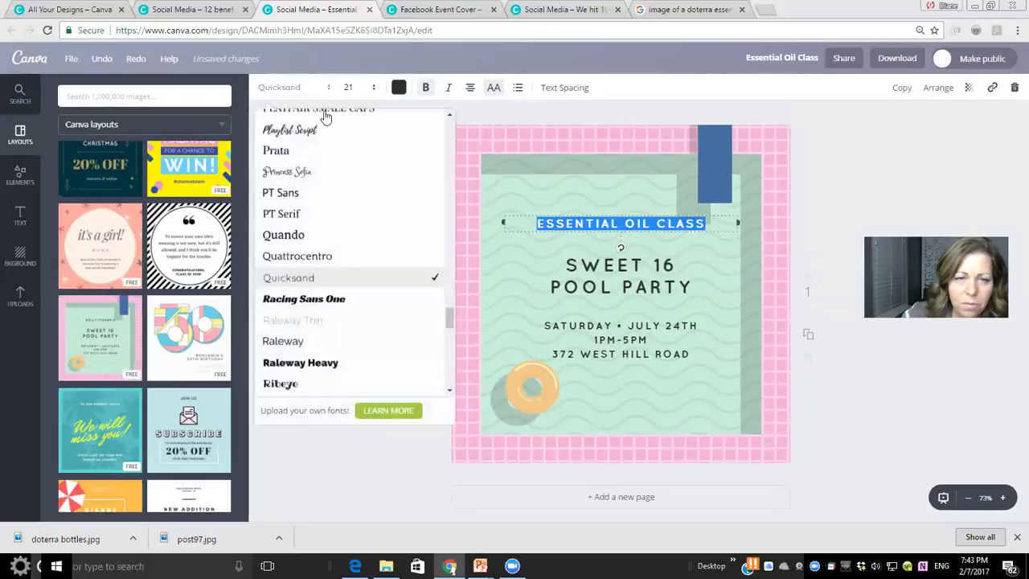
{"action": "left_click", "coordinate": [299, 238]}
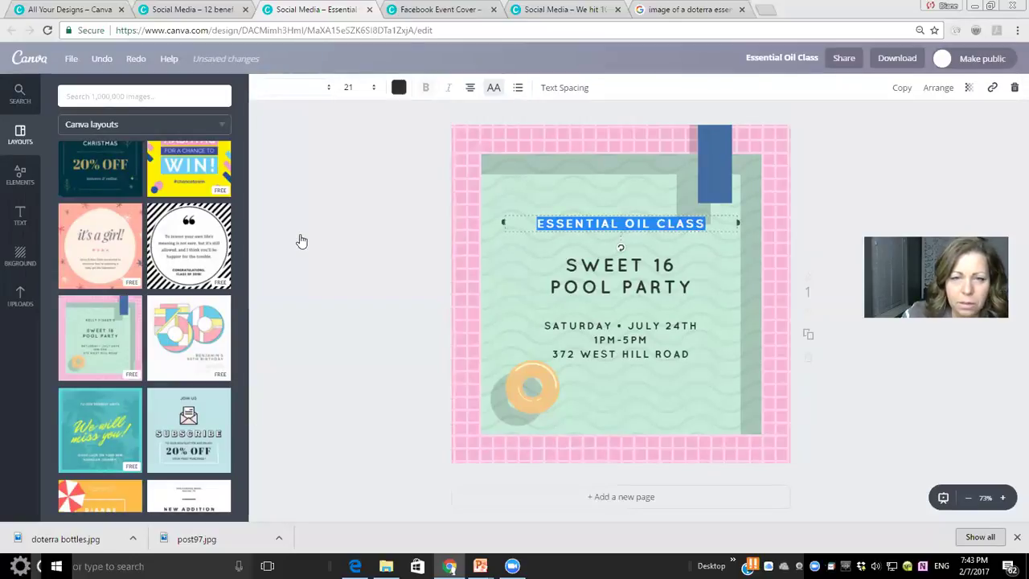
{"action": "left_click", "coordinate": [375, 88]}
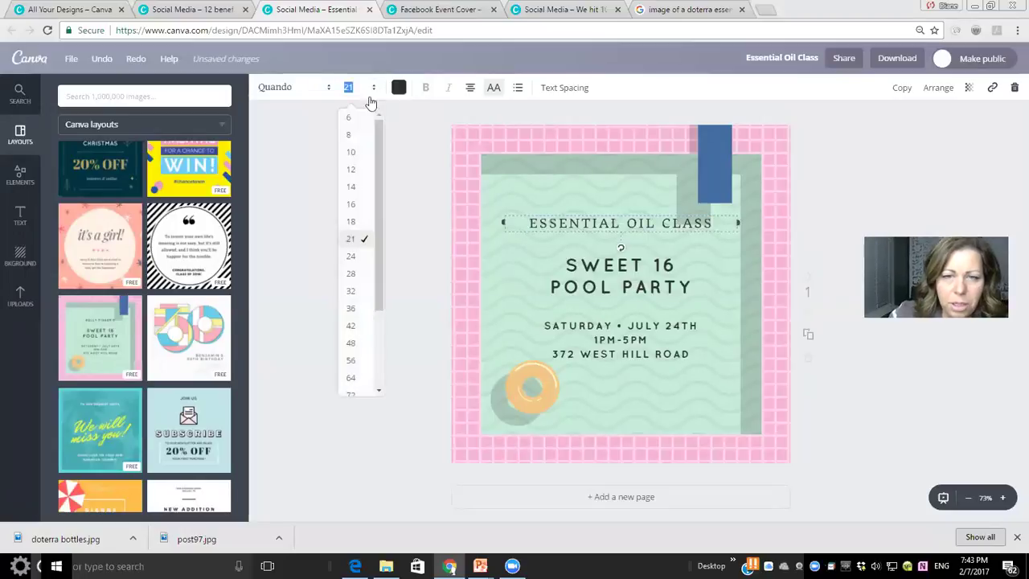
{"action": "left_click", "coordinate": [355, 346]}
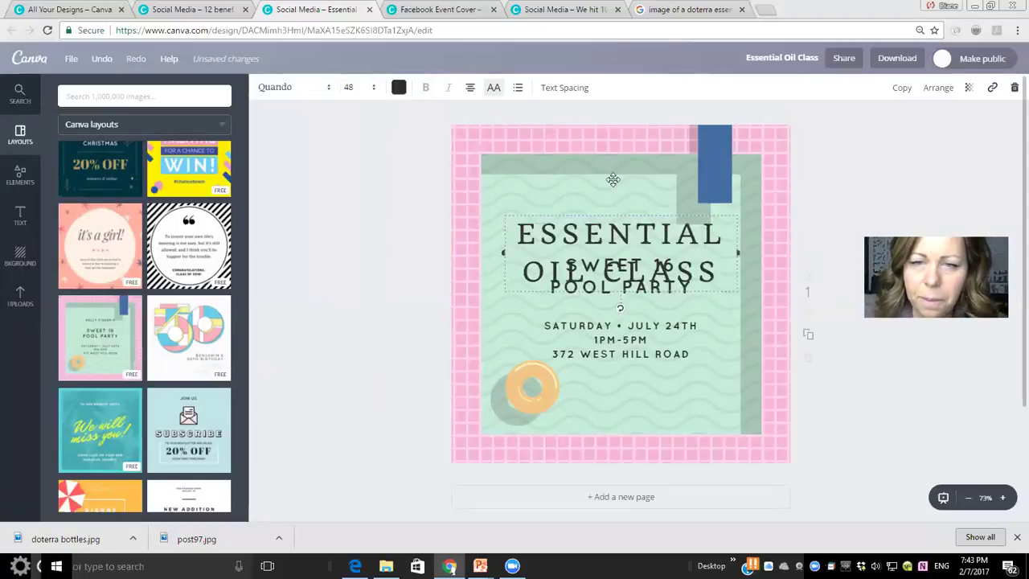
Step: Move the ESSENTIAL OIL CLASS heading up clear of the SWEET 16 POOL PARTY text, and nudge that text and the pool artwork slightly
{"action": "left_click_drag", "start_coordinate": [616, 233], "coordinate": [616, 190]}
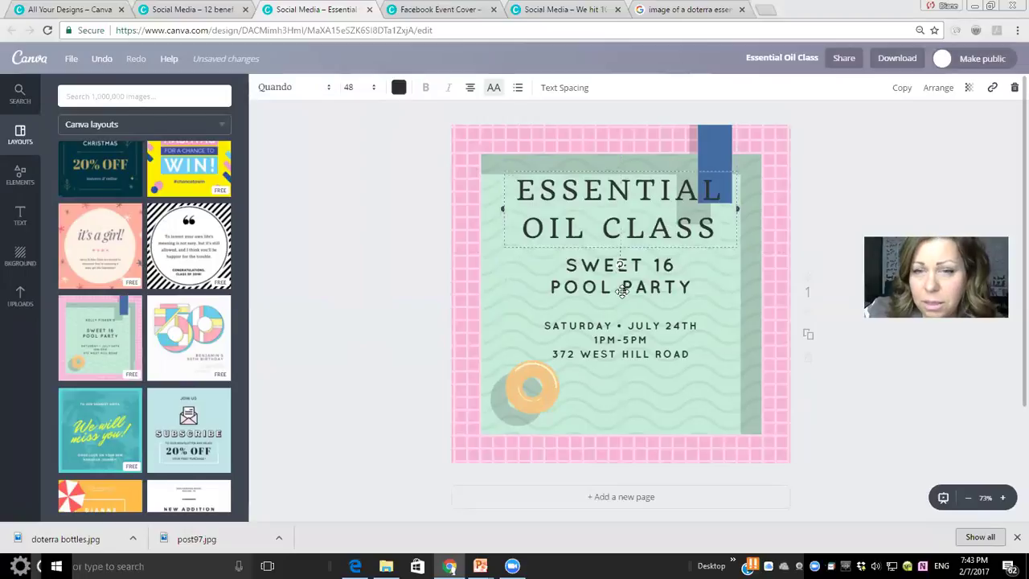
{"action": "mouse_move", "coordinate": [622, 291]}
{"action": "left_mouse_down"}
{"action": "mouse_move", "coordinate": [623, 302]}
{"action": "mouse_move", "coordinate": [627, 289]}
{"action": "left_mouse_up"}
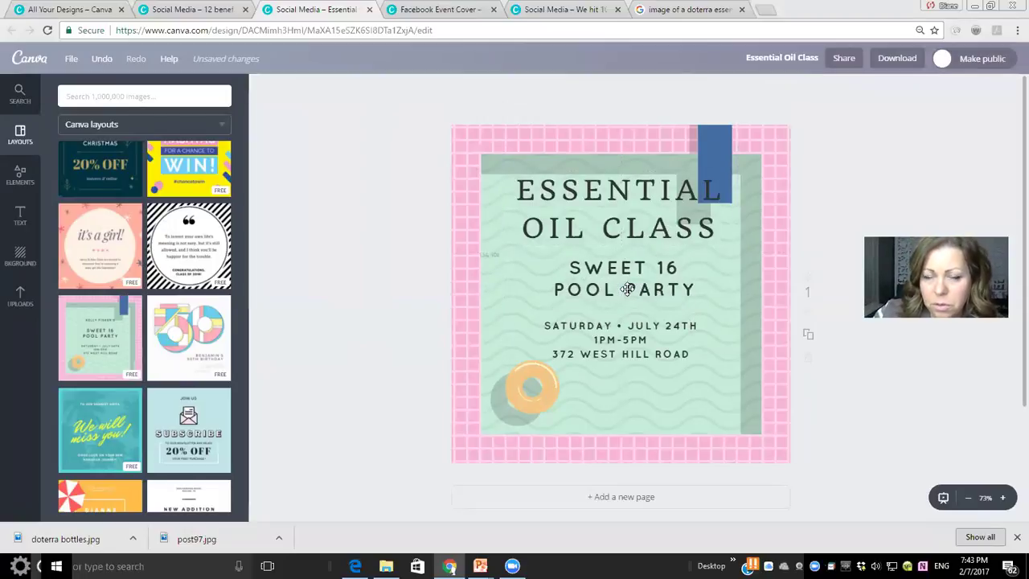
{"action": "mouse_move", "coordinate": [728, 152]}
{"action": "left_mouse_down"}
{"action": "mouse_move", "coordinate": [698, 160]}
{"action": "mouse_move", "coordinate": [717, 160]}
{"action": "left_mouse_up"}
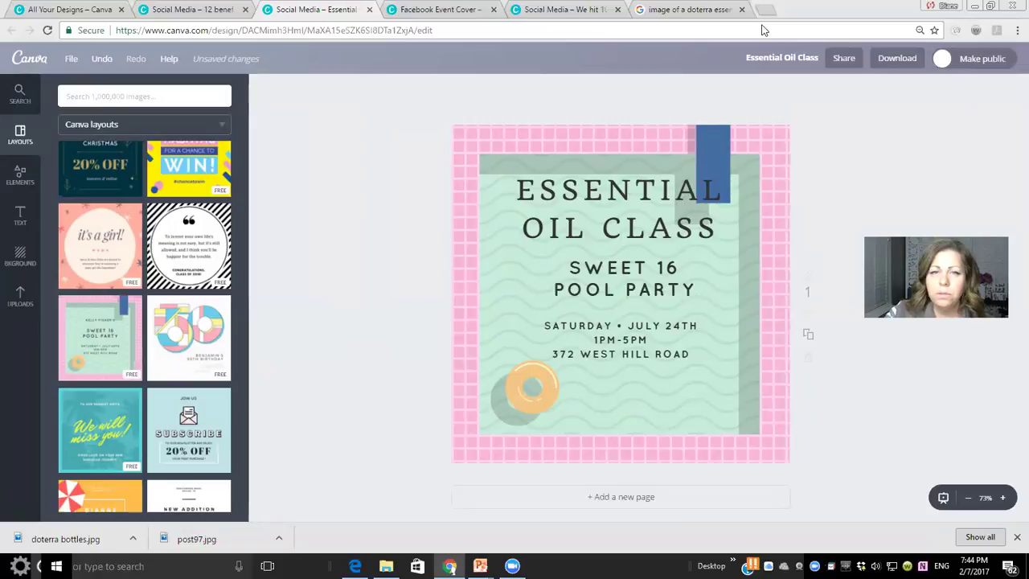
Step: Keep the design title Essential Oil Class and download the design as a PNG file
{"action": "left_click", "coordinate": [785, 60]}
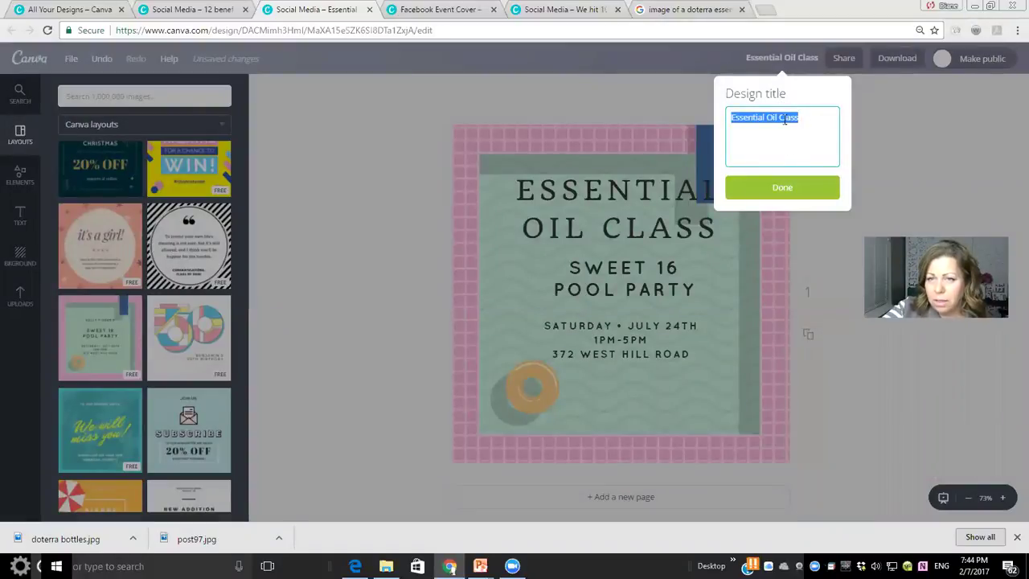
{"action": "left_click", "coordinate": [781, 189]}
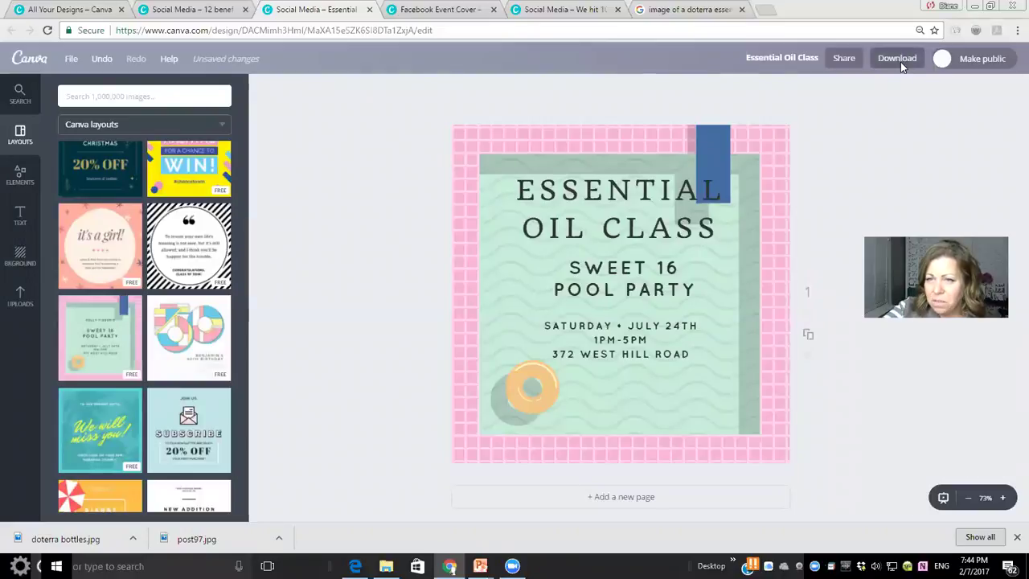
{"action": "left_click", "coordinate": [898, 60]}
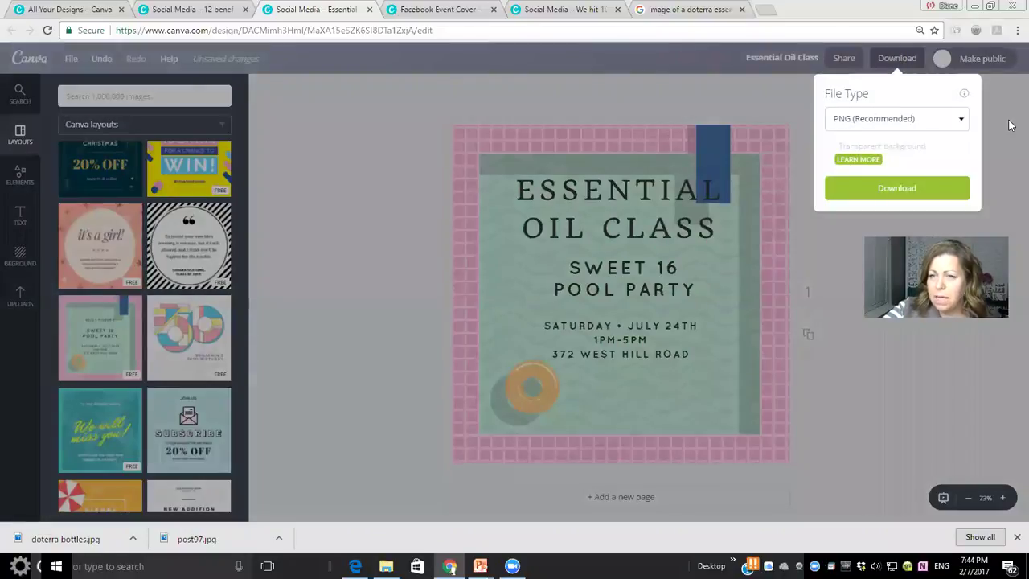
{"action": "left_click", "coordinate": [962, 120]}
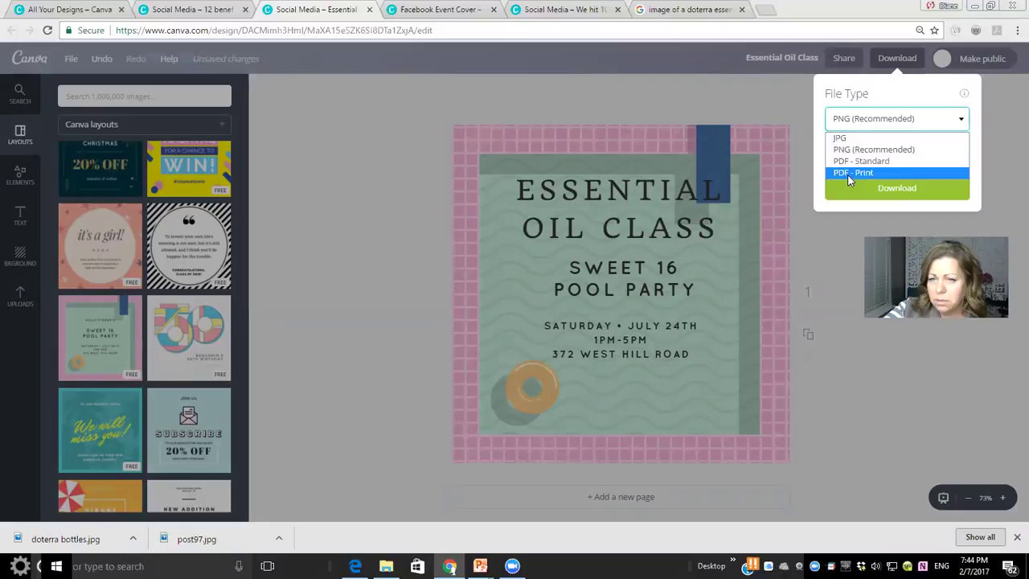
{"action": "left_click", "coordinate": [864, 120]}
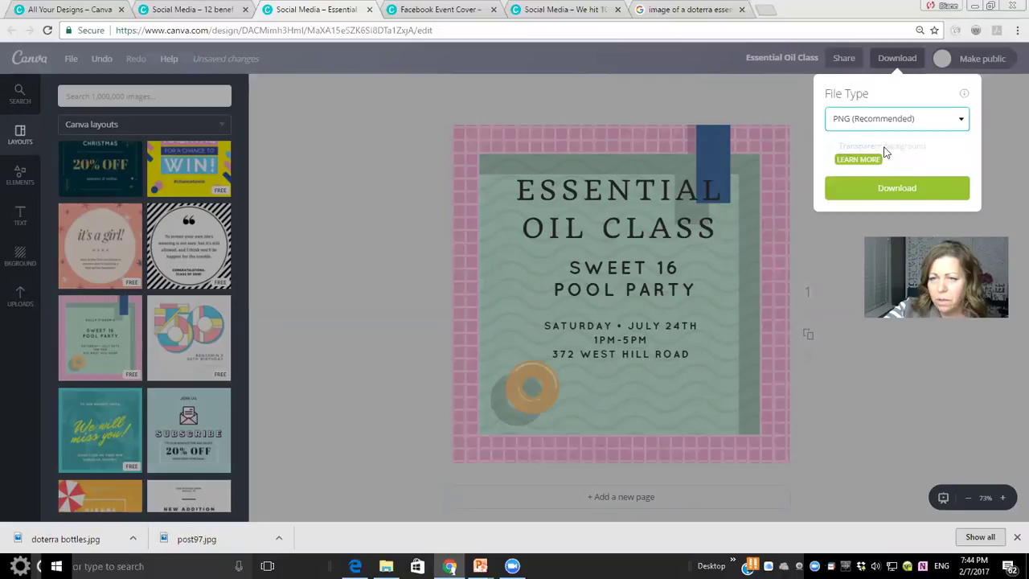
{"action": "left_click", "coordinate": [919, 190]}
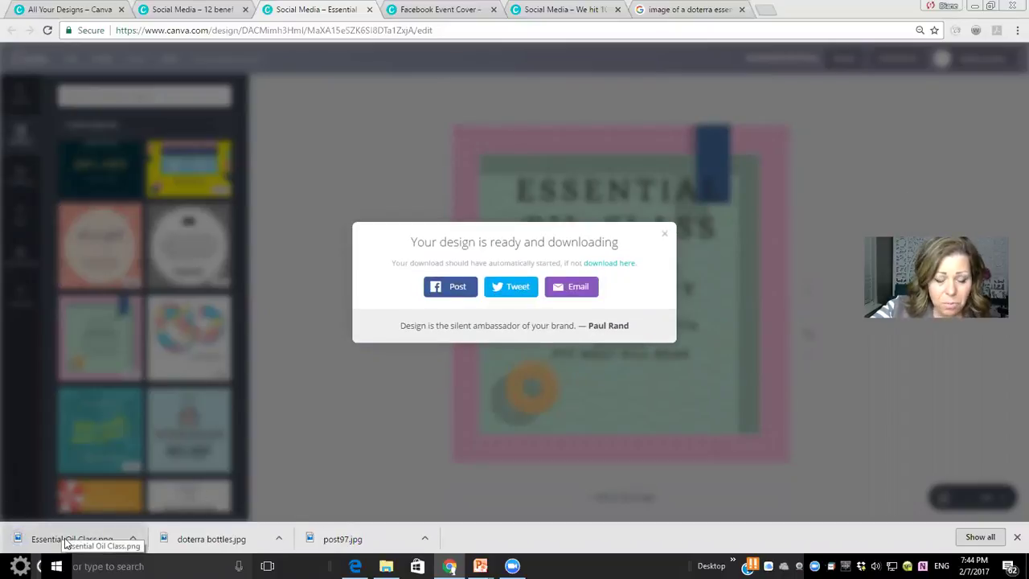
Step: Open the downloaded Essential Oil Class.png to check it, dismissing the download message and closing the image viewer windows
{"action": "left_click", "coordinate": [103, 538]}
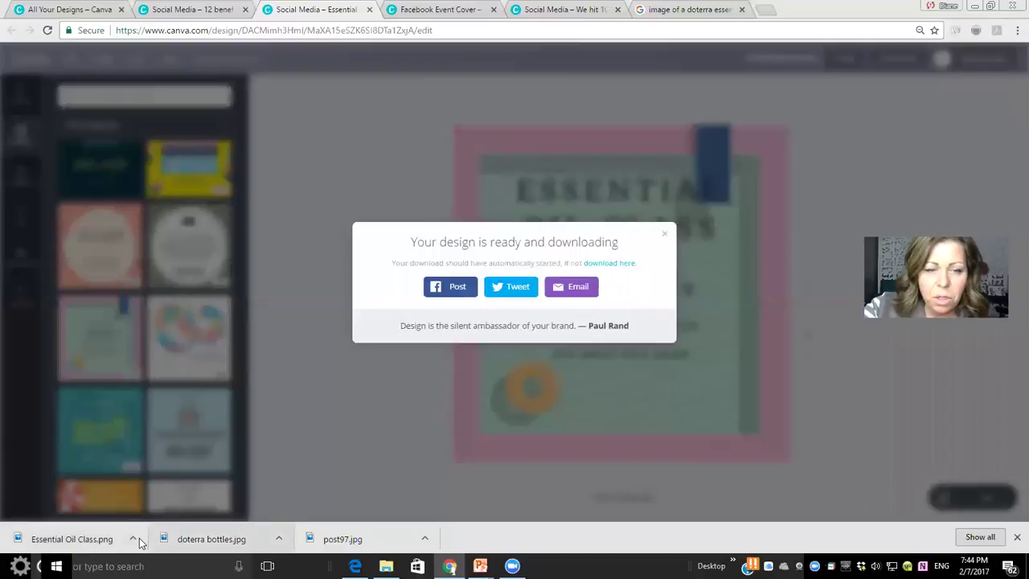
{"action": "left_click", "coordinate": [134, 541]}
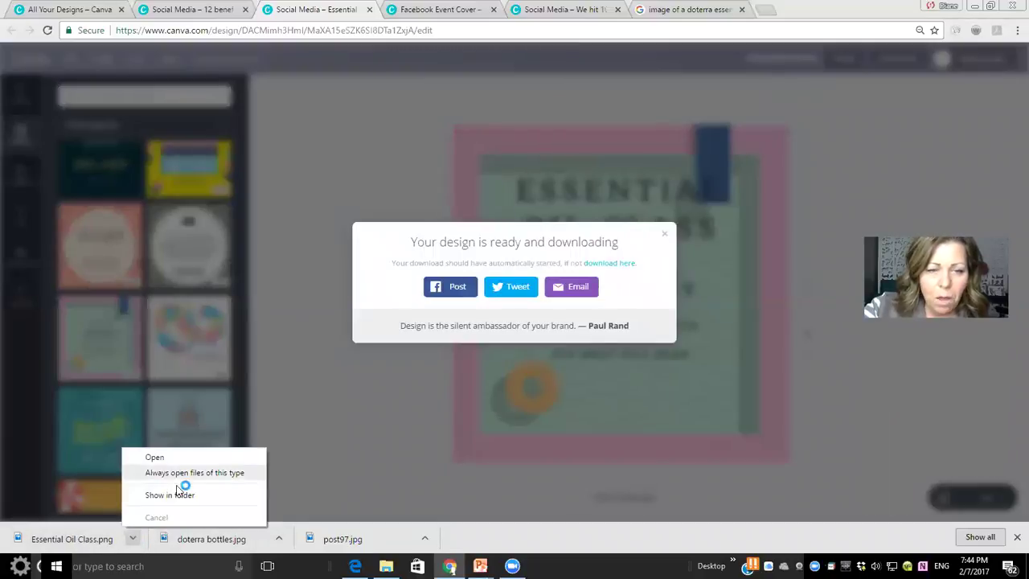
{"action": "left_click", "coordinate": [165, 457]}
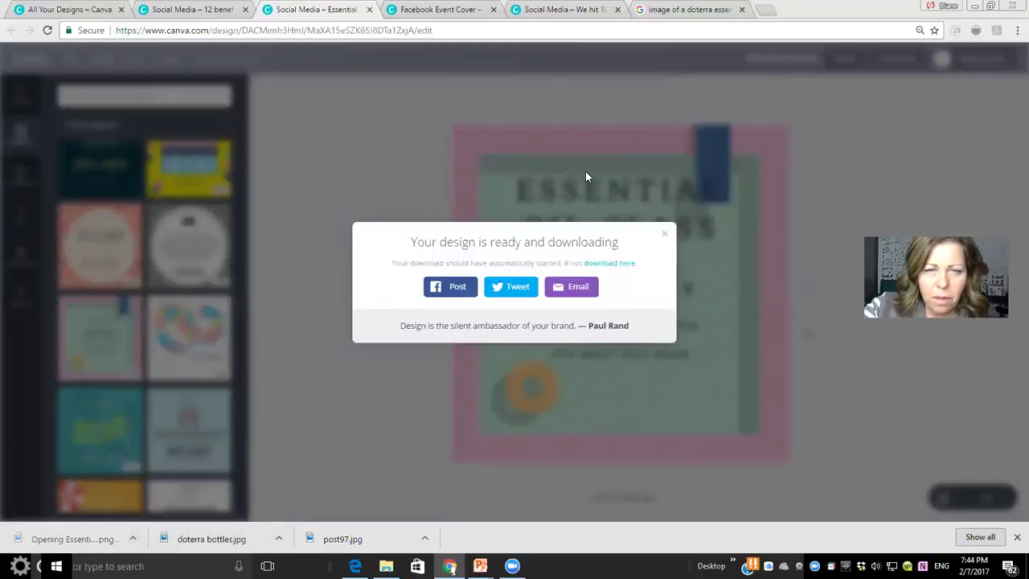
{"action": "left_click", "coordinate": [665, 234]}
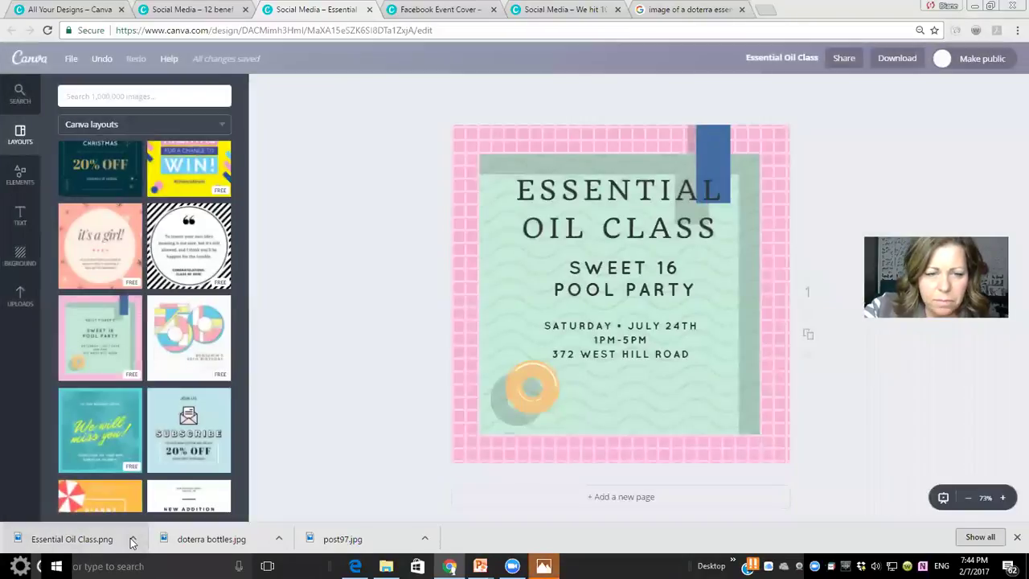
{"action": "left_click", "coordinate": [133, 539]}
{"action": "left_click", "coordinate": [169, 459]}
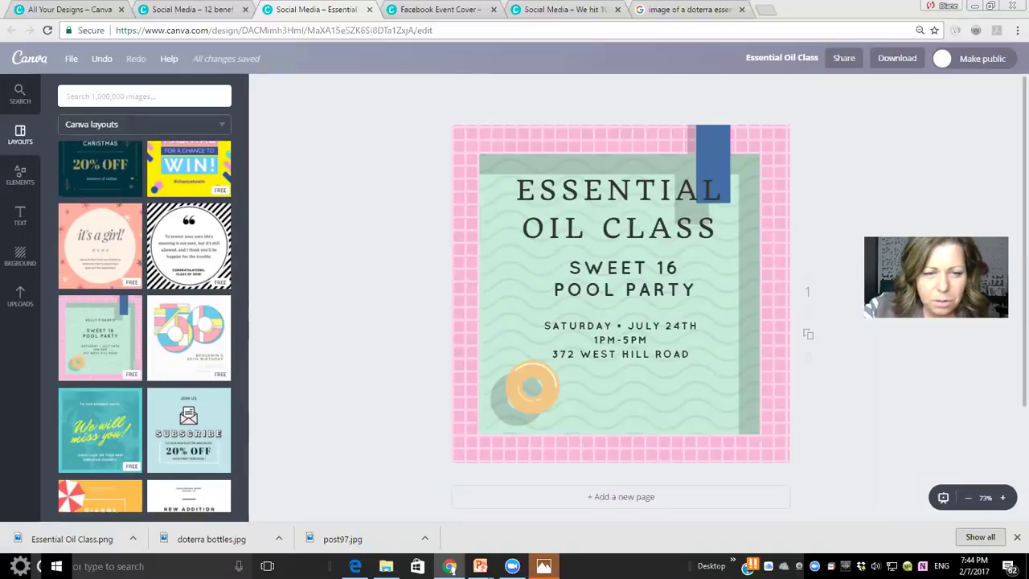
{"action": "left_click", "coordinate": [72, 539]}
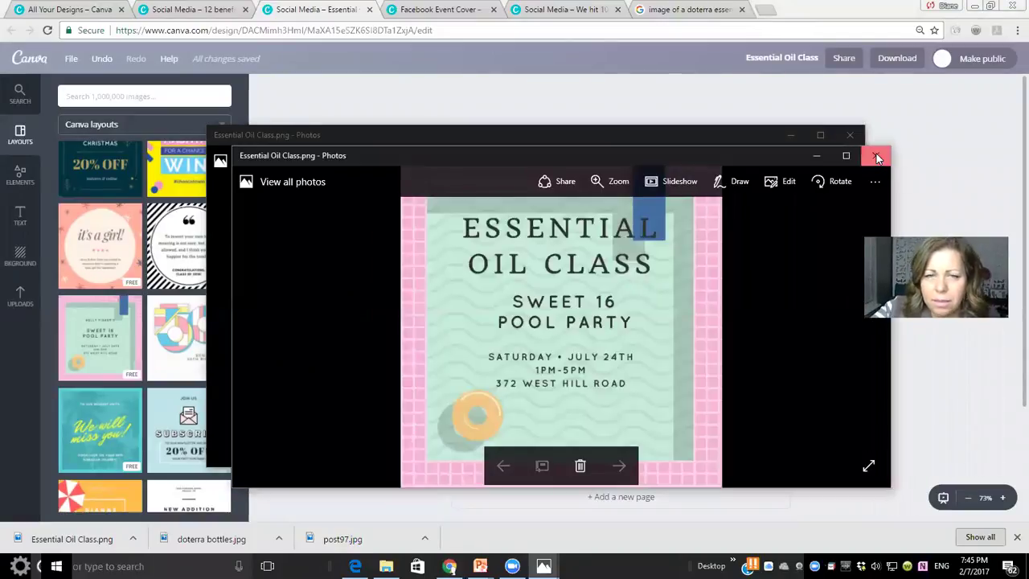
{"action": "left_click", "coordinate": [878, 157]}
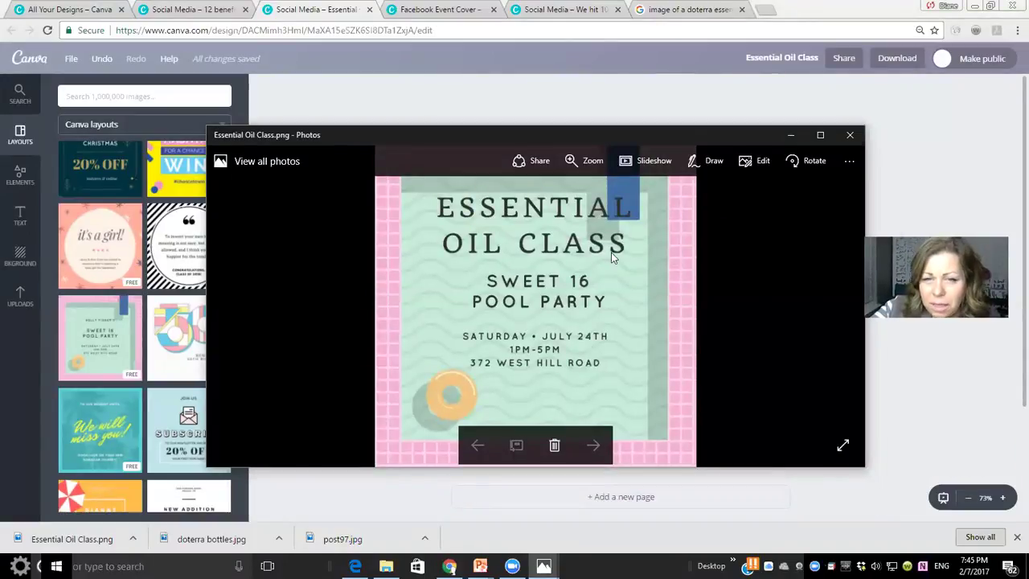
{"action": "left_click", "coordinate": [853, 139]}
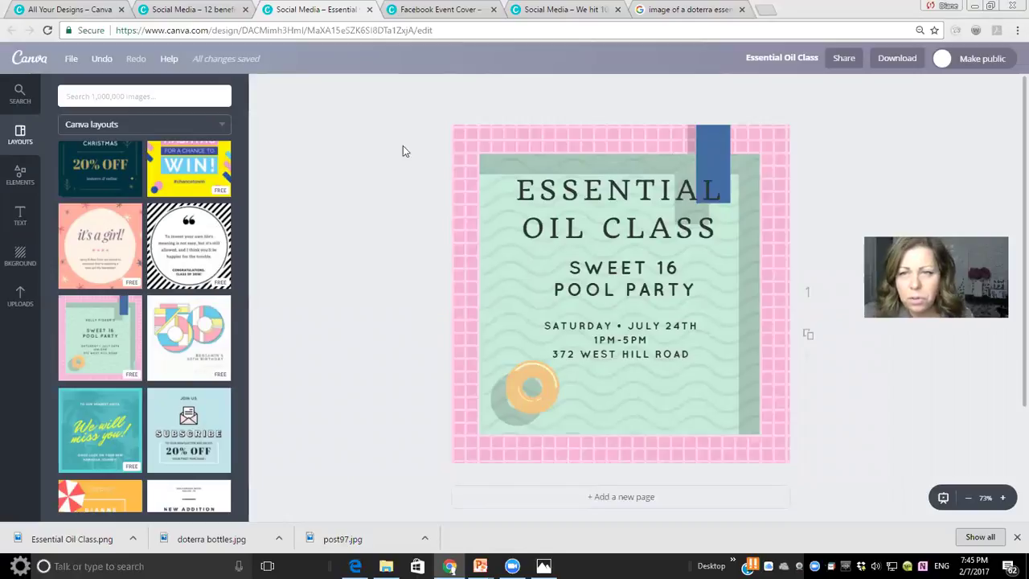
Step: Switch to Facebook in a new browser tab and open the Jump Start your Business group
{"action": "left_click", "coordinate": [769, 11]}
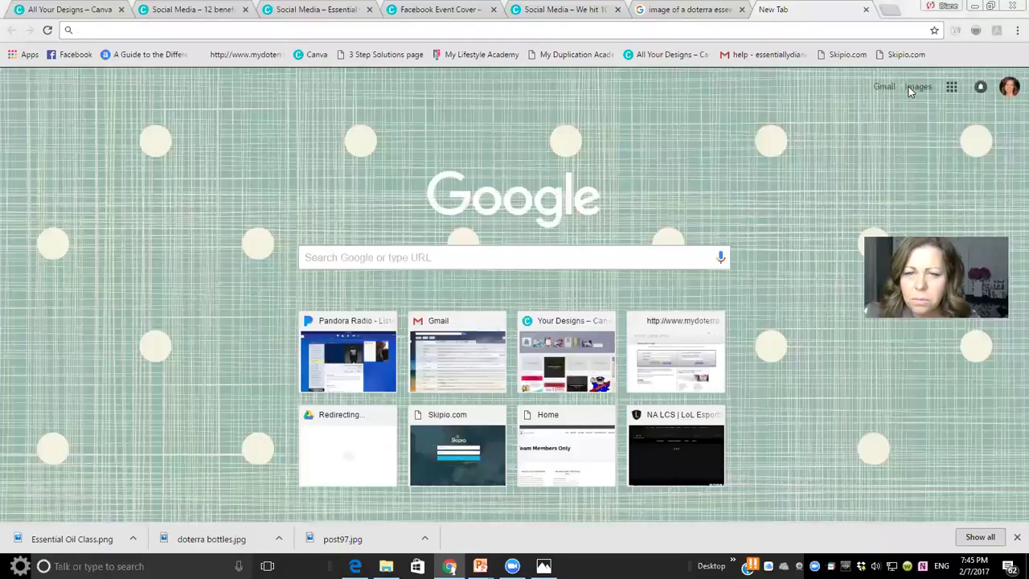
{"action": "left_click", "coordinate": [75, 54]}
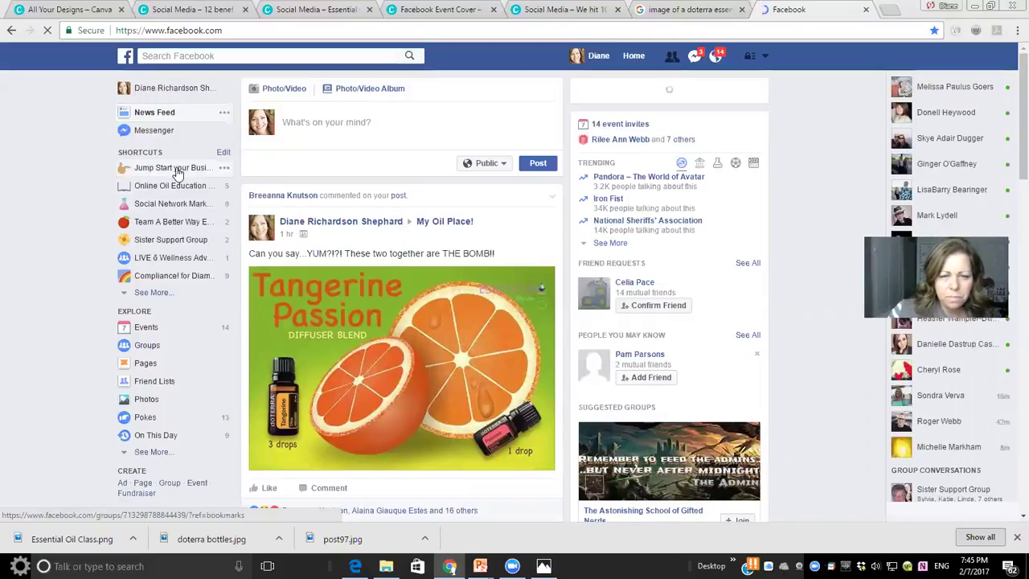
{"action": "left_click", "coordinate": [178, 172]}
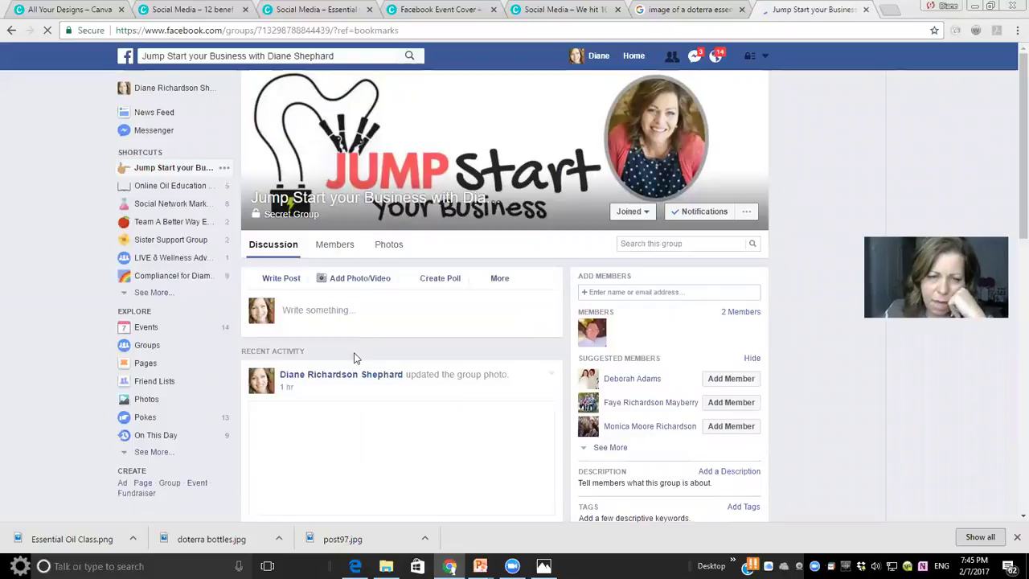
Step: Upload the Essential Oil Class image from the Downloads folder and post it to the group without a caption
{"action": "left_click", "coordinate": [352, 280]}
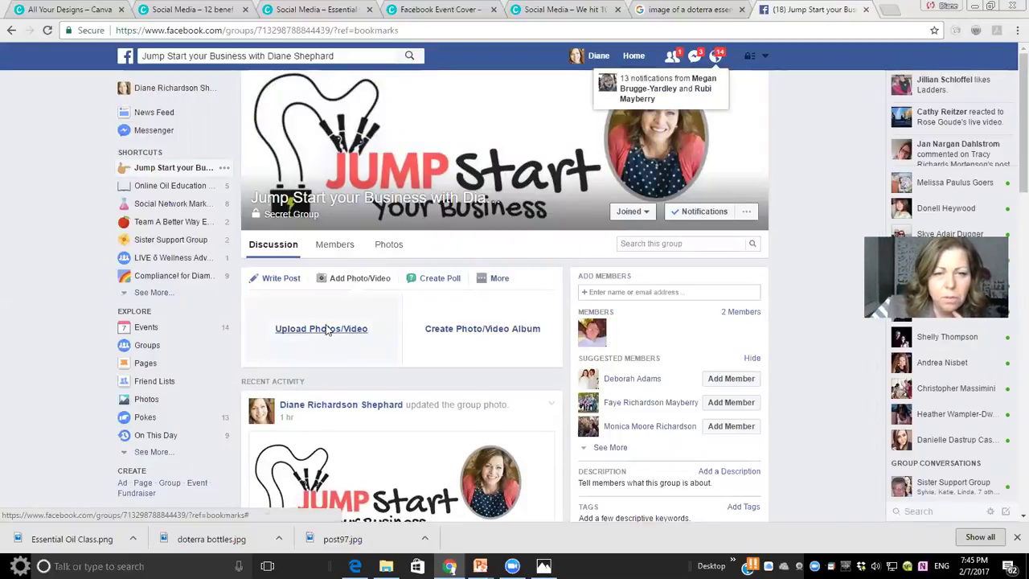
{"action": "left_click", "coordinate": [327, 330]}
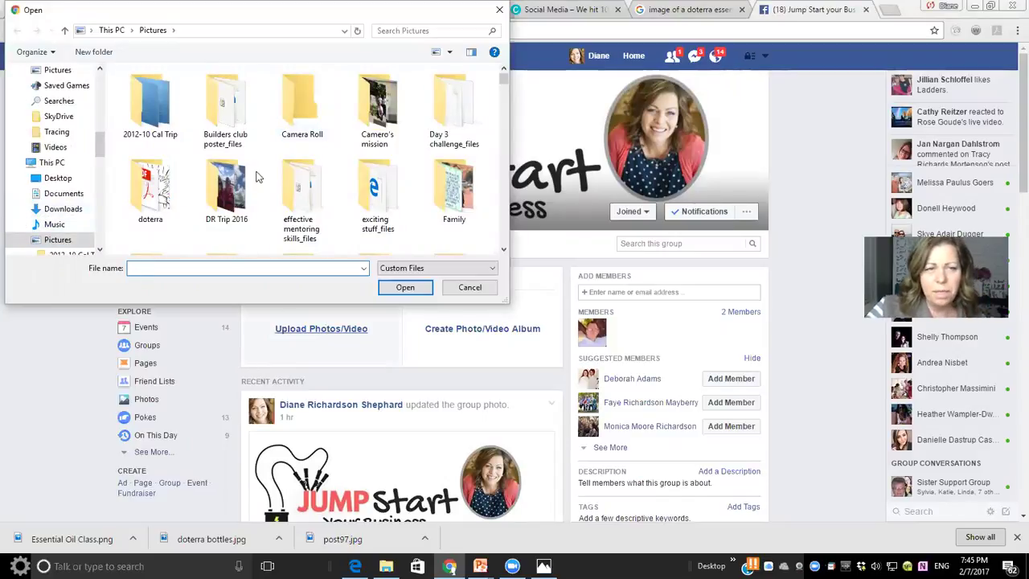
{"action": "left_click", "coordinate": [54, 210]}
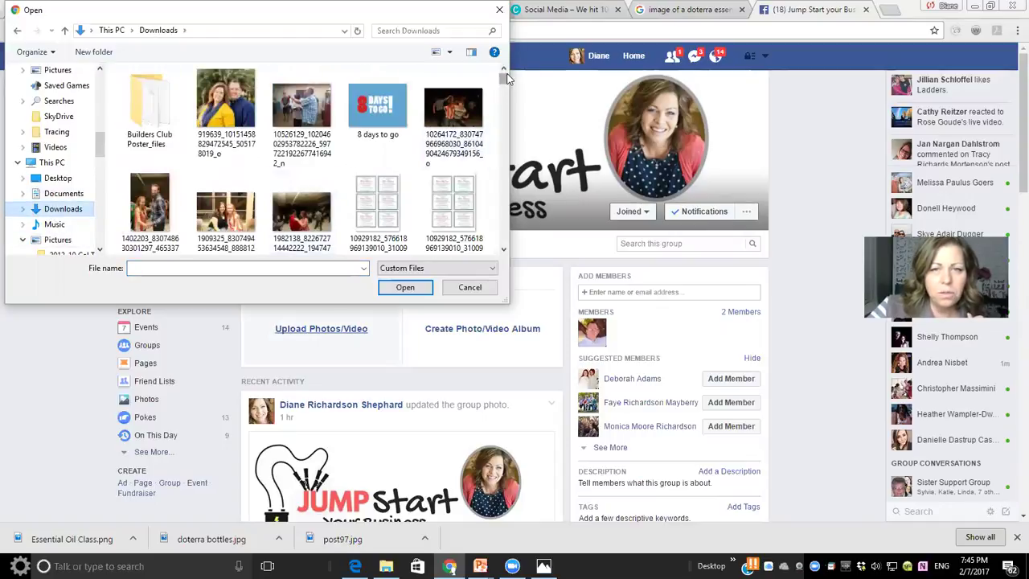
{"action": "scroll", "coordinate": [499, 253], "scroll_direction": "down", "scroll_amount": 5}
{"action": "scroll", "coordinate": [499, 254], "scroll_direction": "down", "scroll_amount": 8}
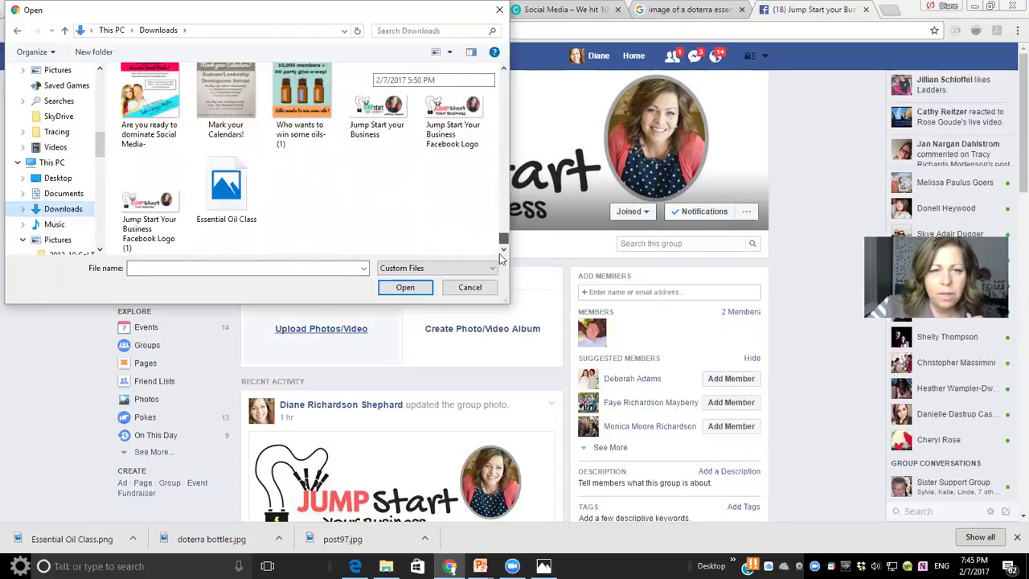
{"action": "double_click", "coordinate": [225, 191]}
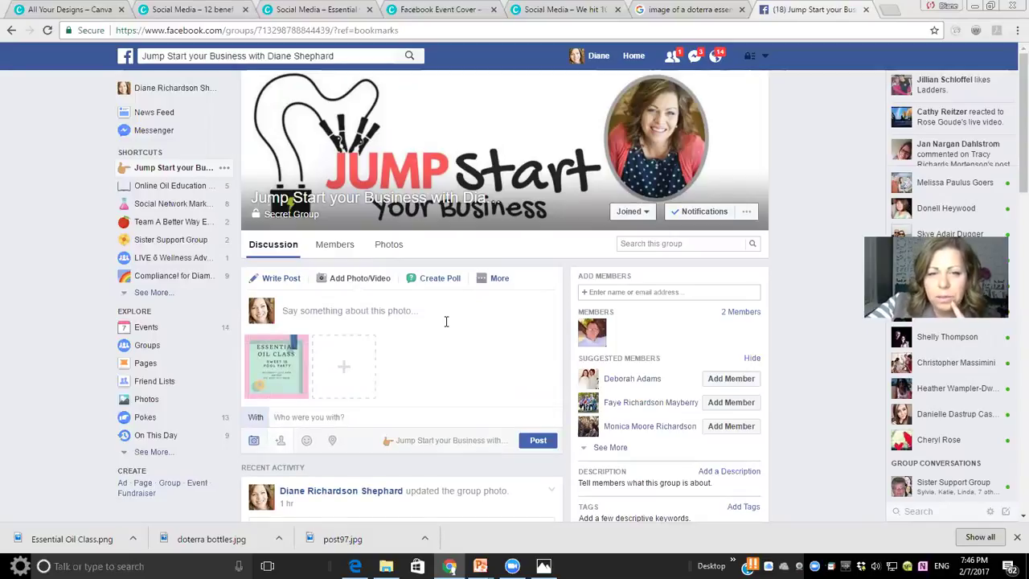
{"action": "left_click", "coordinate": [538, 442]}
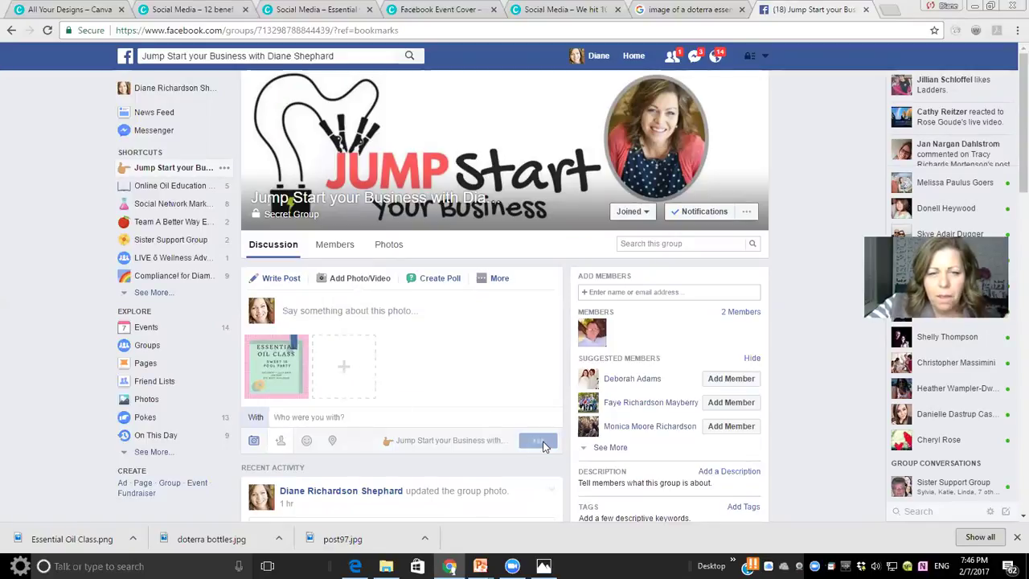
Step: Review the new Essential Oil Class photo post in the group and delete it
{"action": "scroll", "coordinate": [398, 462], "scroll_direction": "down", "scroll_amount": 2}
{"action": "scroll", "coordinate": [424, 474], "scroll_direction": "up", "scroll_amount": 2}
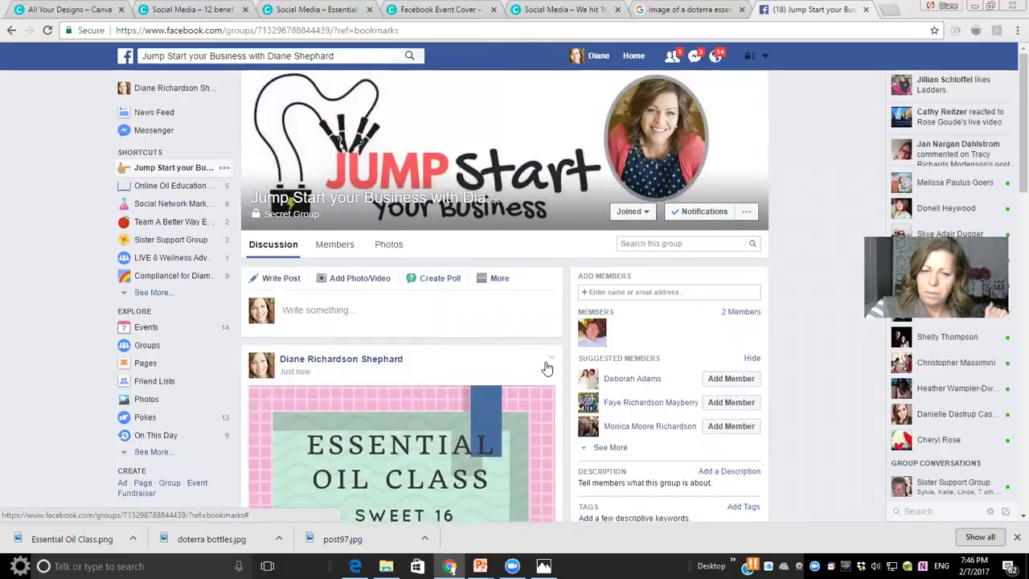
{"action": "scroll", "coordinate": [546, 367], "scroll_direction": "down", "scroll_amount": 3}
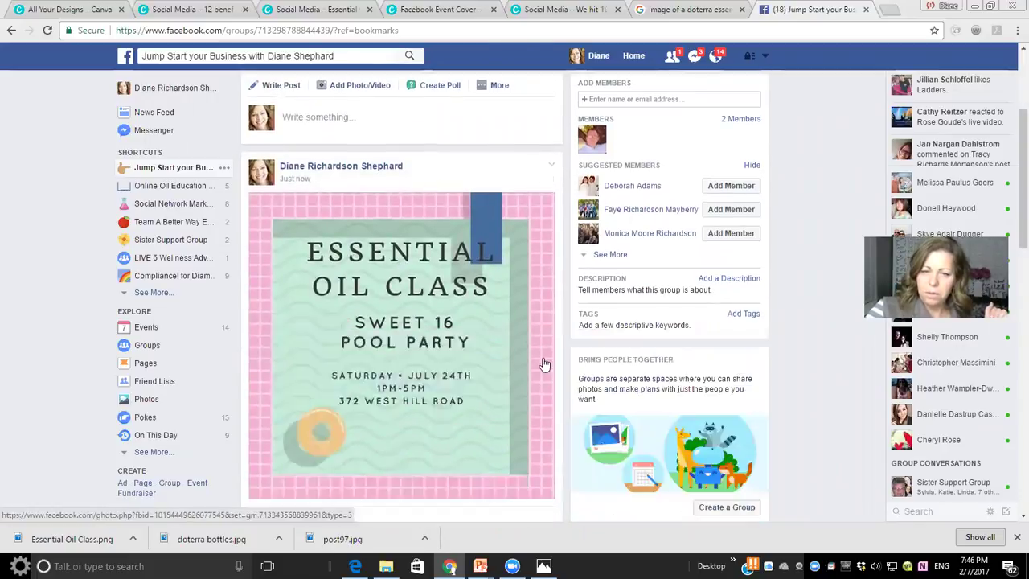
{"action": "left_click", "coordinate": [552, 166]}
{"action": "left_click", "coordinate": [466, 275]}
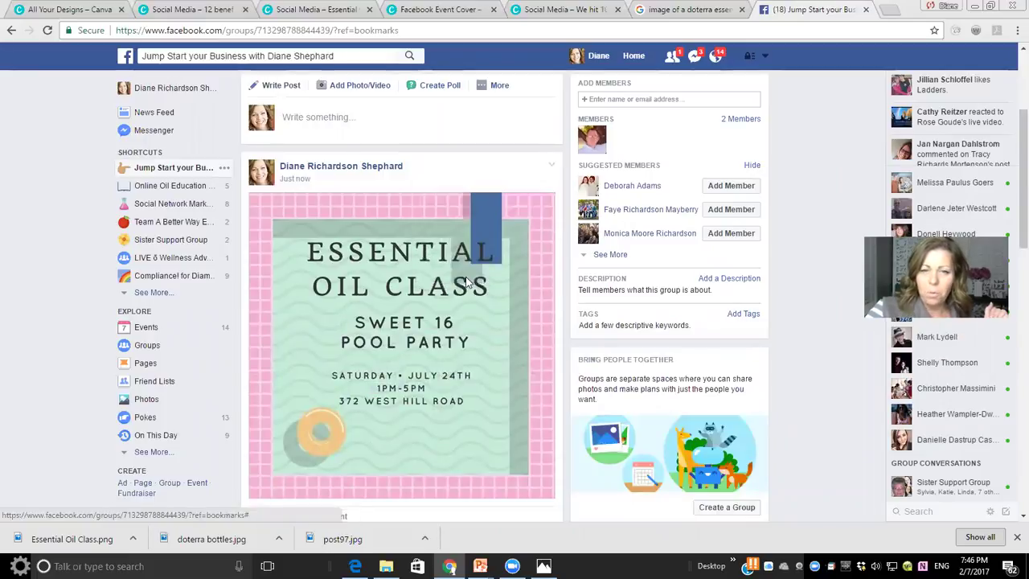
{"action": "left_click", "coordinate": [635, 245]}
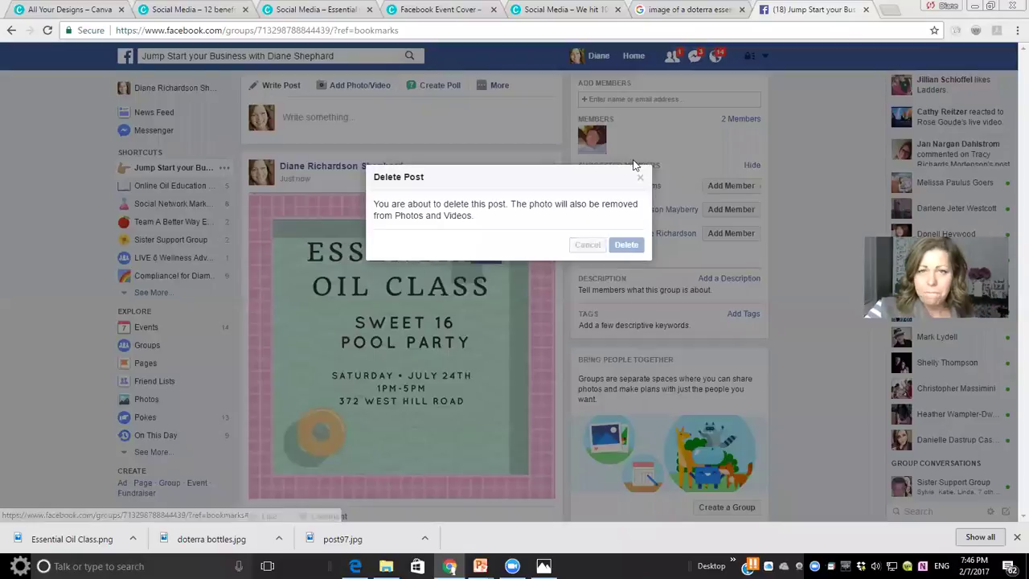